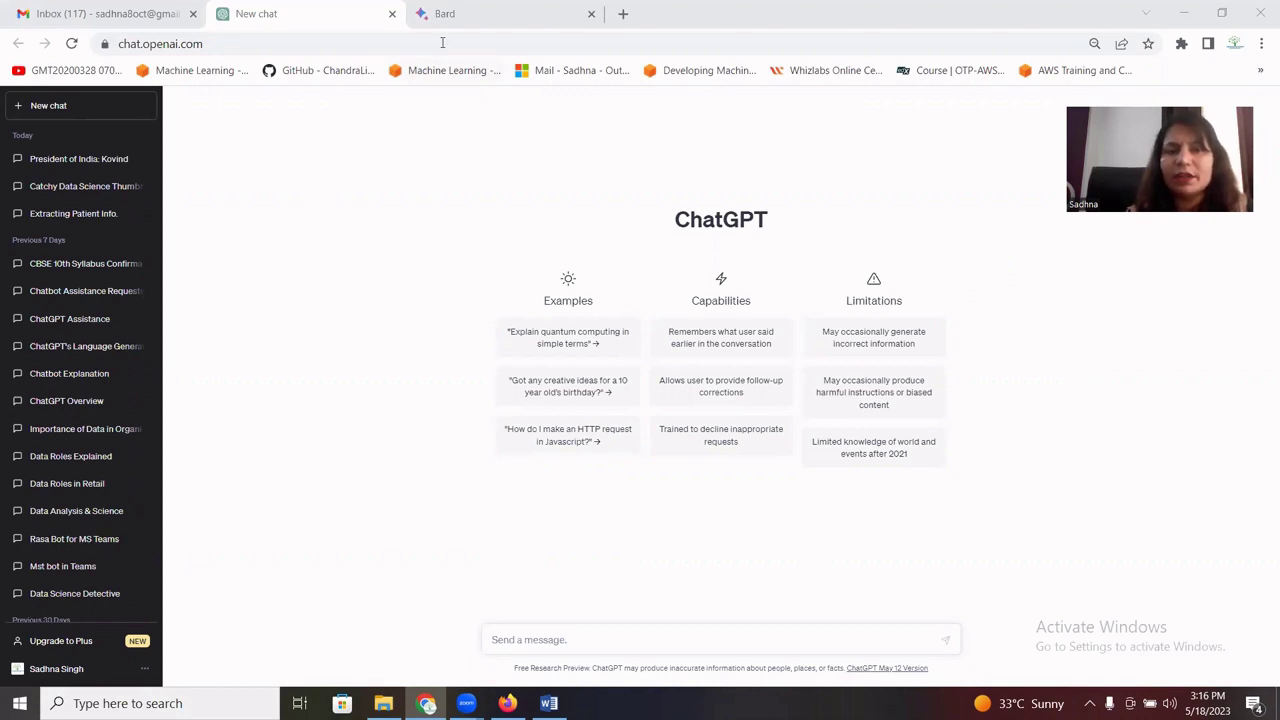
Search the web for "google bard" in a new browser tab, open the Meet Bard result, and close that tab.
{"action": "left_click", "coordinate": [455, 14]}
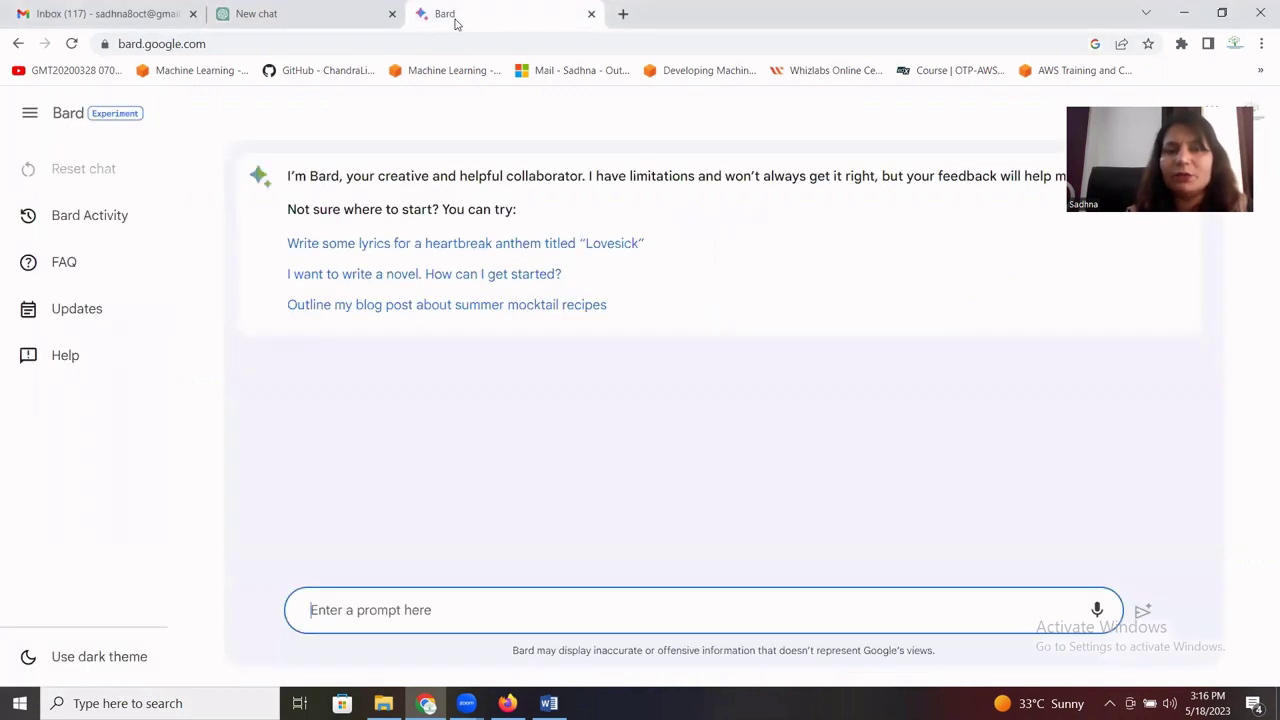
{"action": "left_click", "coordinate": [623, 14]}
{"action": "left_click", "coordinate": [590, 45]}
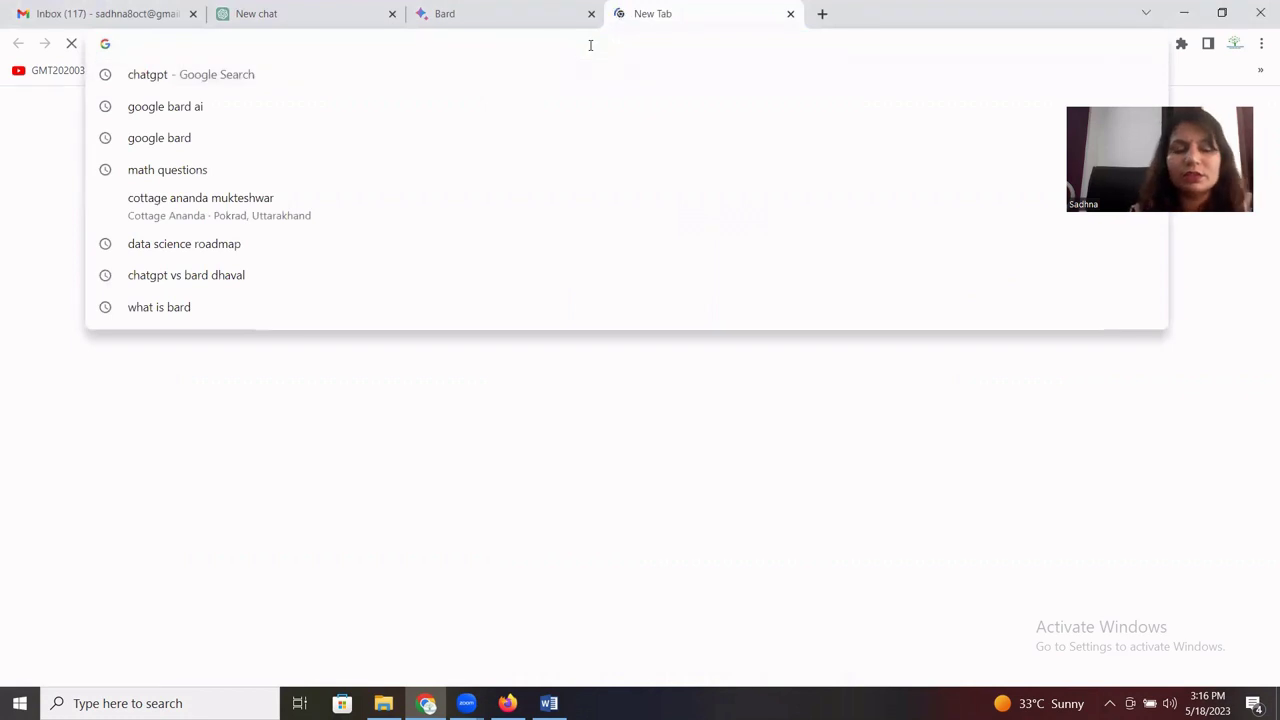
{"action": "type", "text": "goo"}
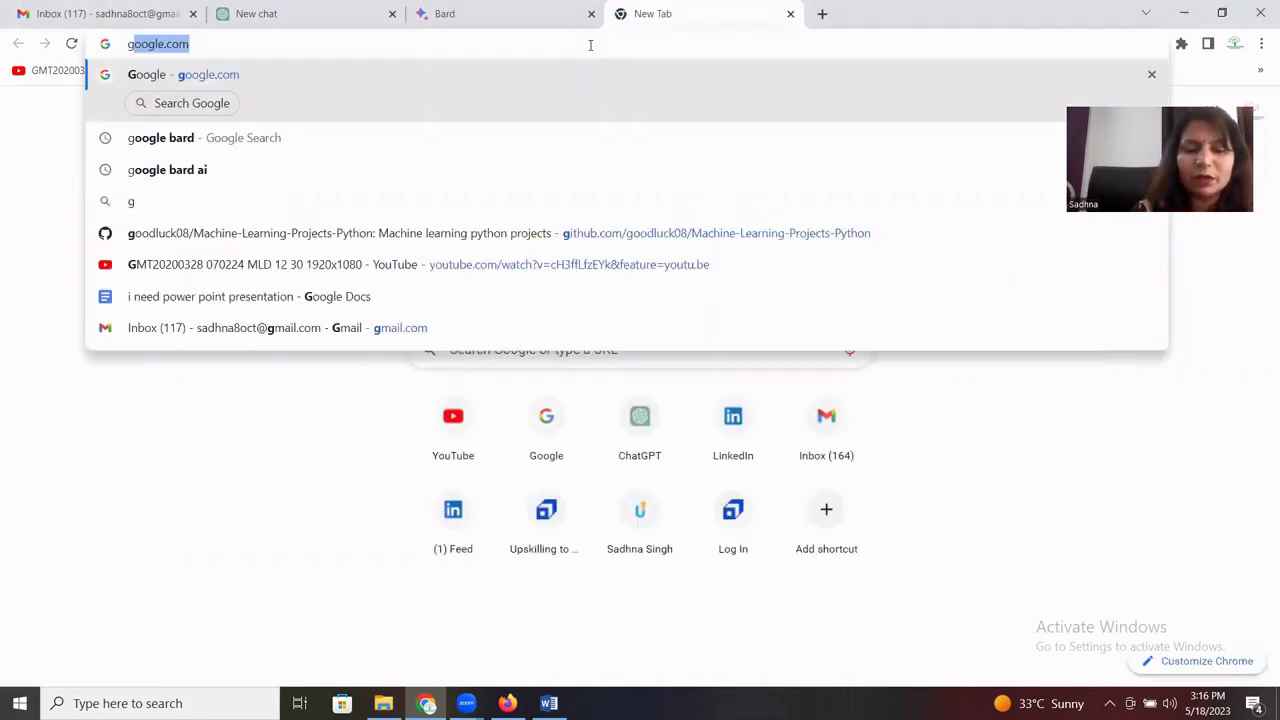
{"action": "type", "text": "gle bard"}
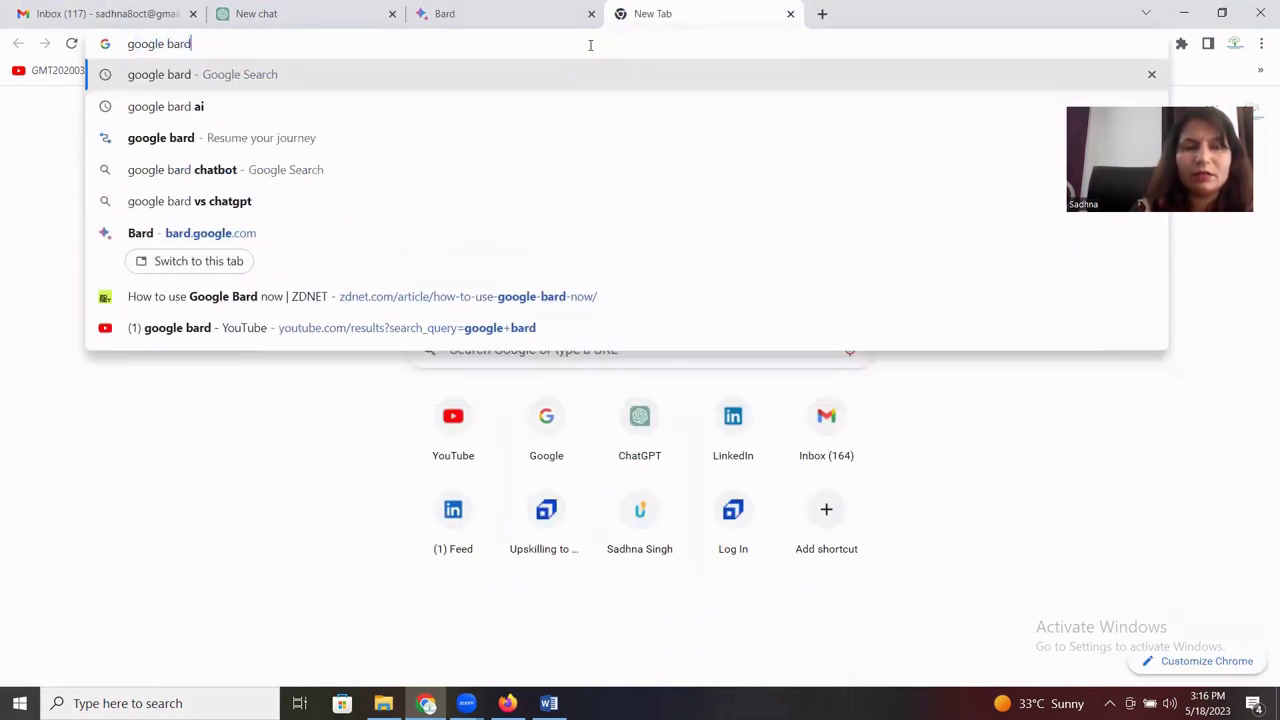
{"action": "key", "text": "Return"}
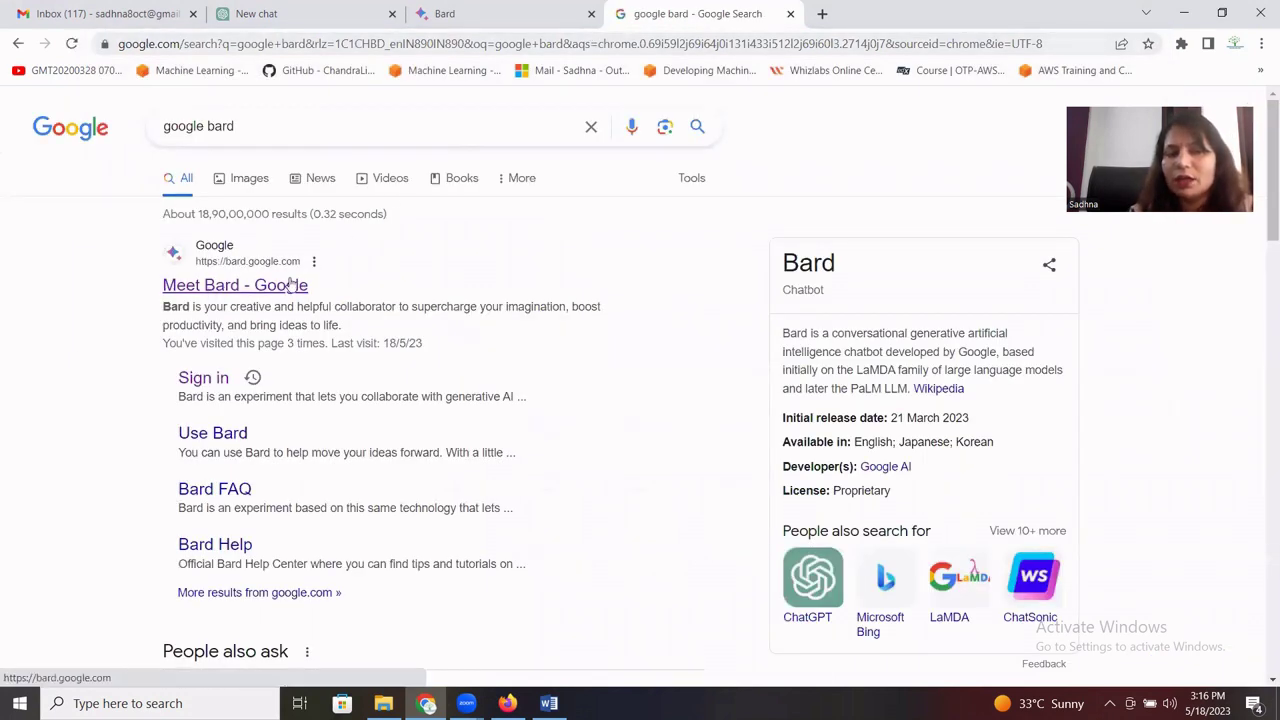
{"action": "left_click", "coordinate": [228, 289]}
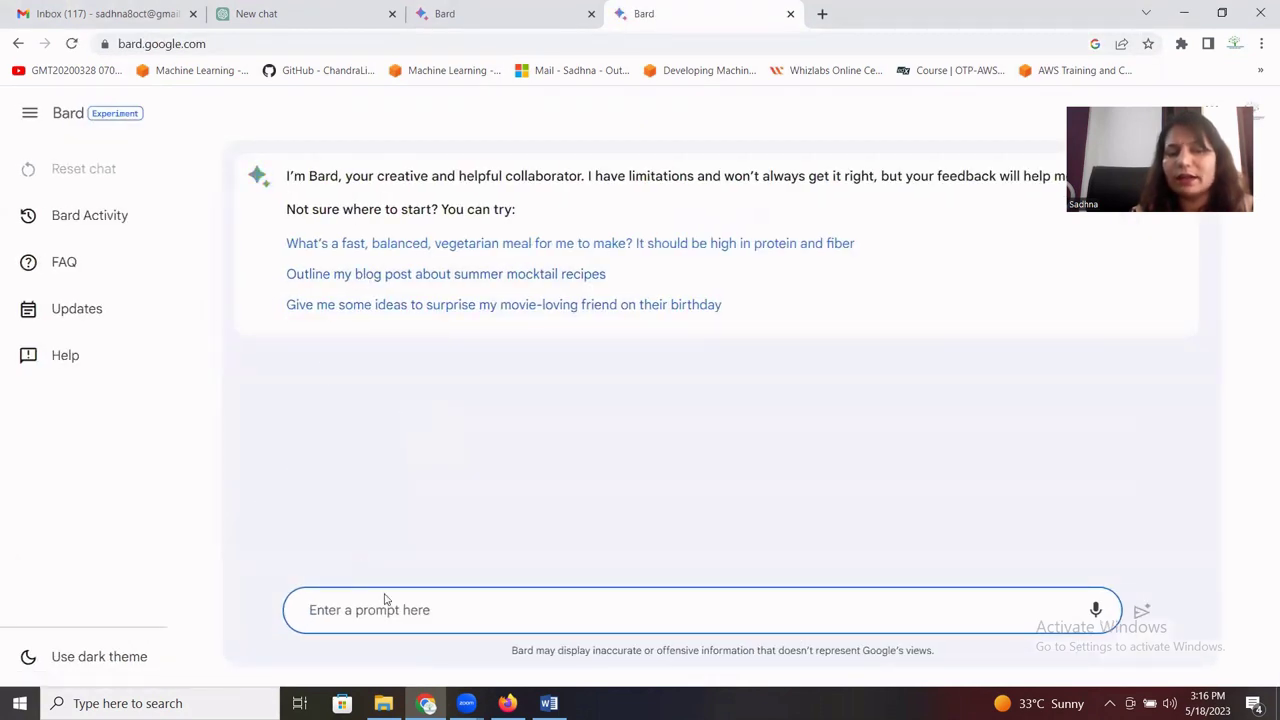
{"action": "left_click", "coordinate": [789, 17]}
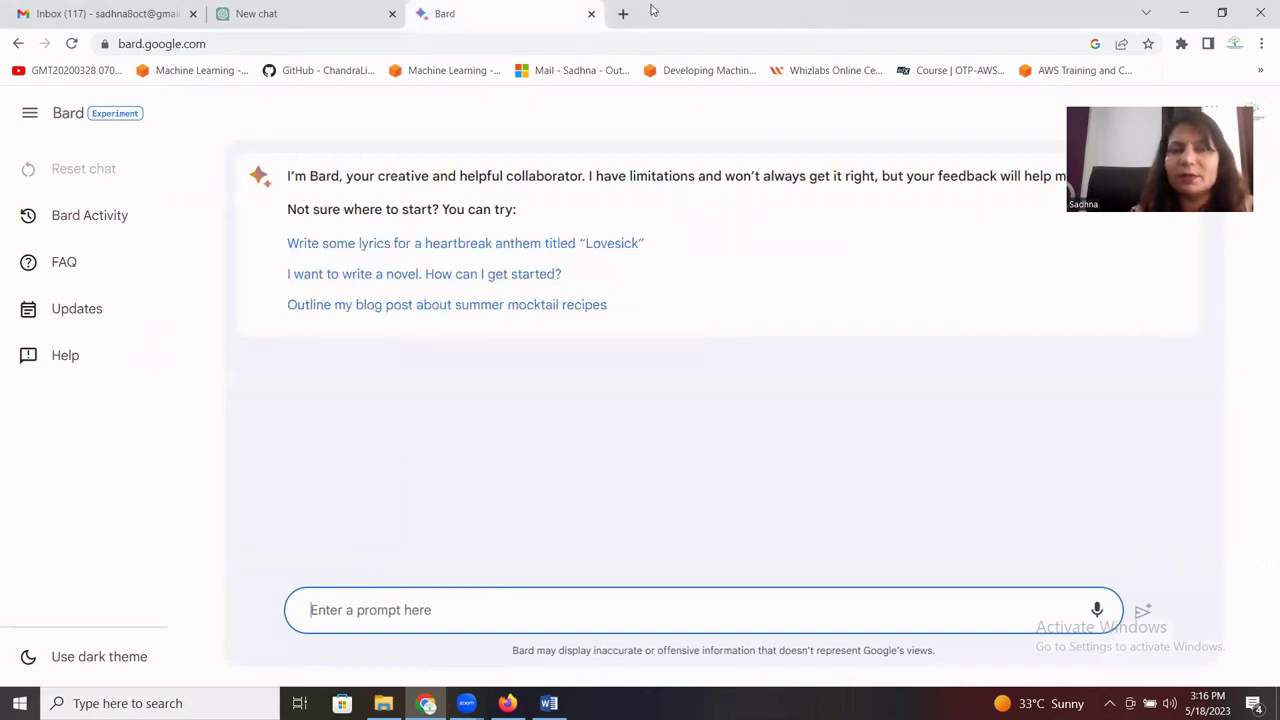
Search the web for "chatgpt" in a new tab, open ChatGPT through the Introducing ChatGPT page, and close both extra tabs.
{"action": "left_click", "coordinate": [624, 15]}
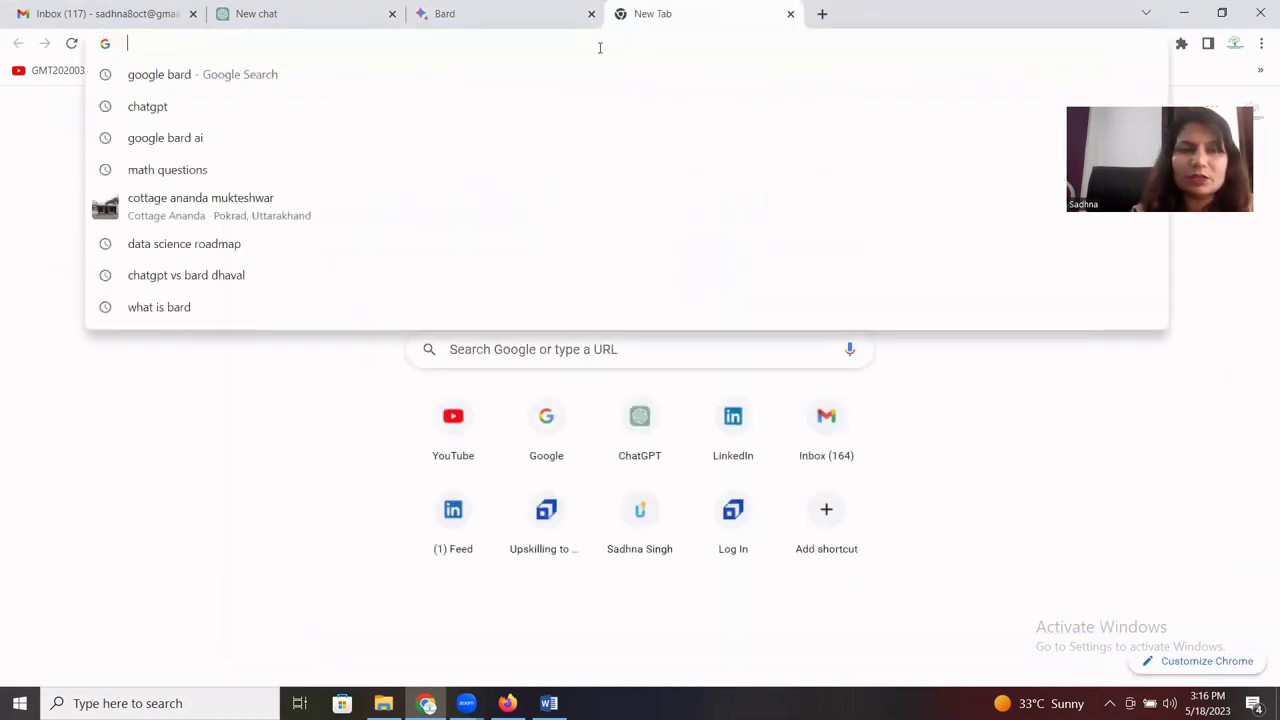
{"action": "type", "text": "chat"}
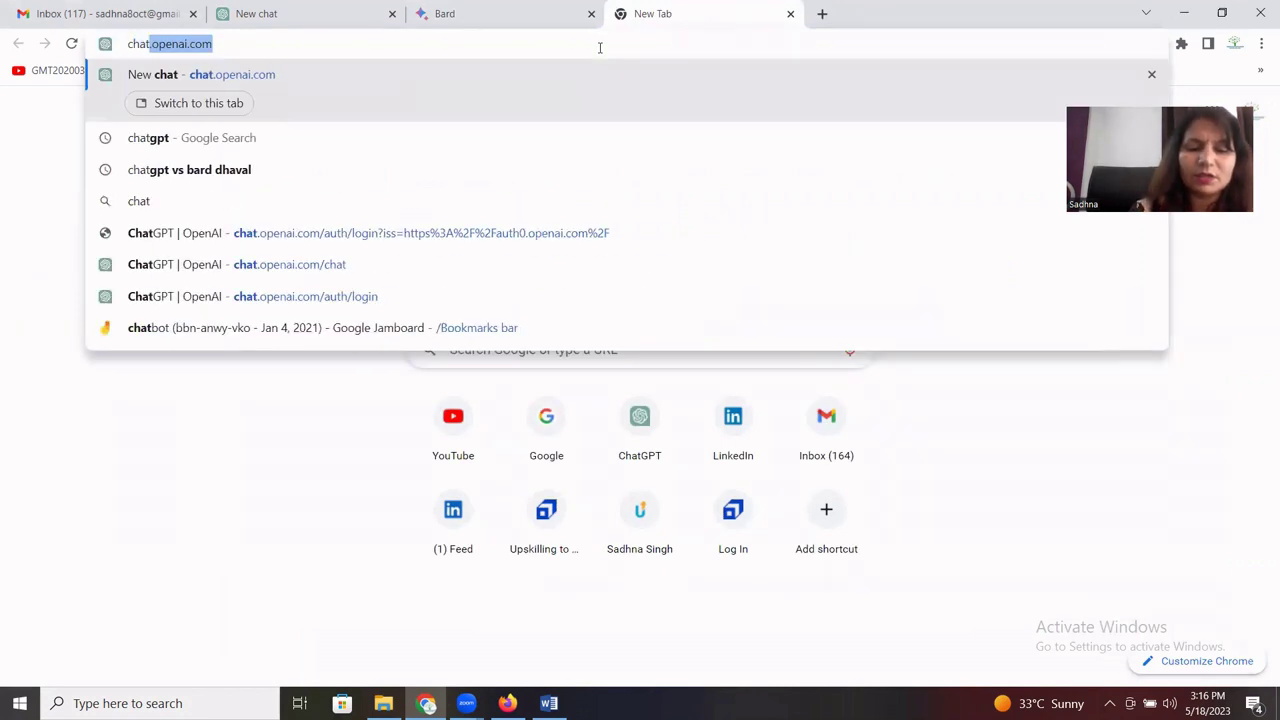
{"action": "type", "text": "gpt"}
{"action": "key", "text": "Return"}
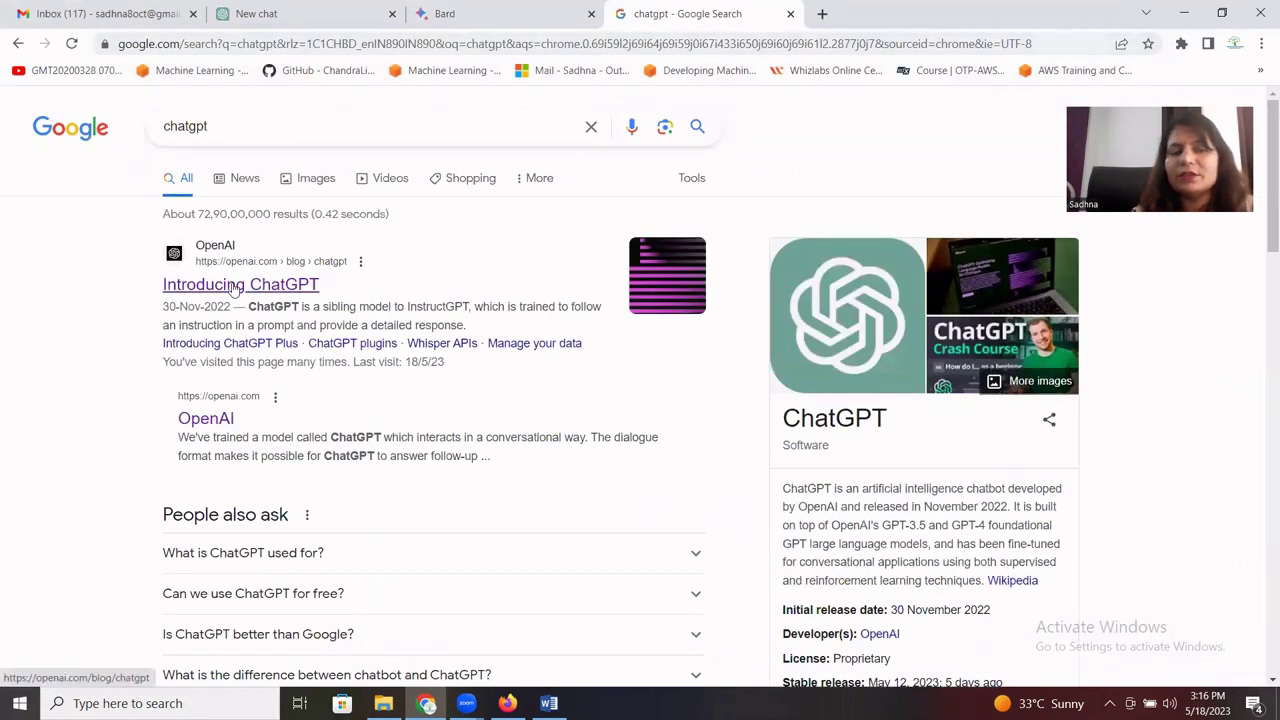
{"action": "left_click", "coordinate": [233, 286]}
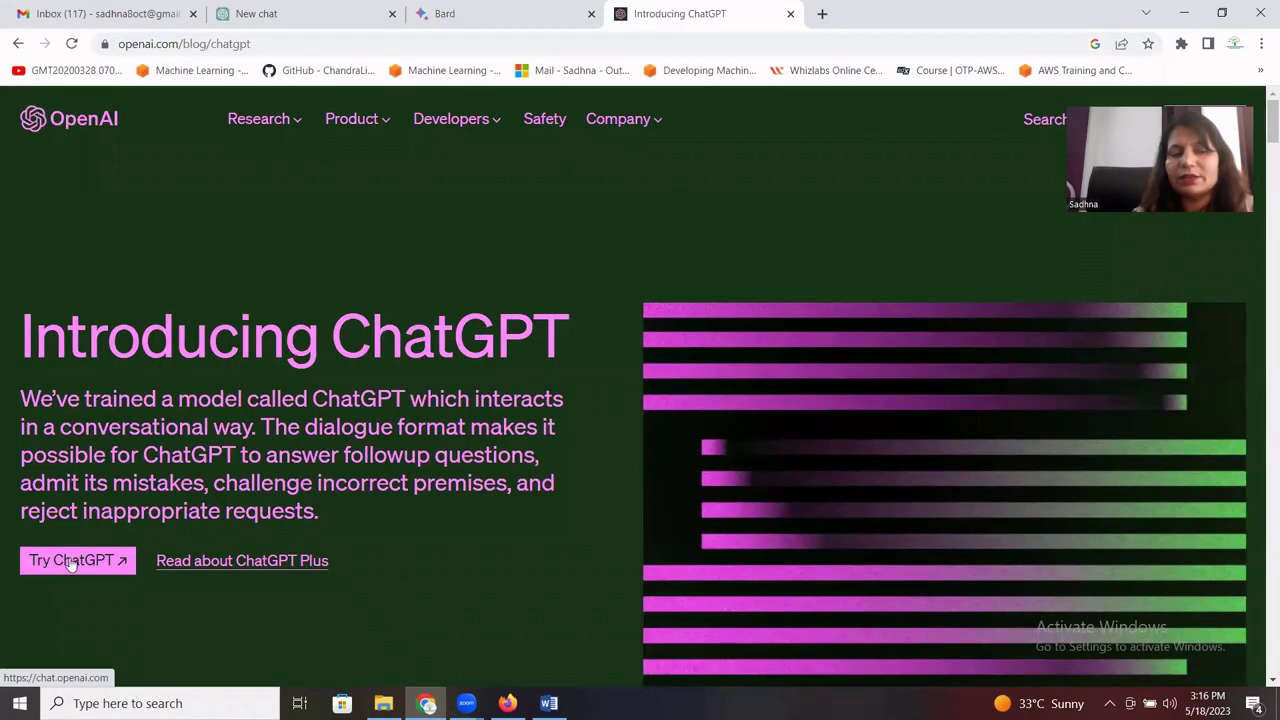
{"action": "left_click", "coordinate": [55, 560]}
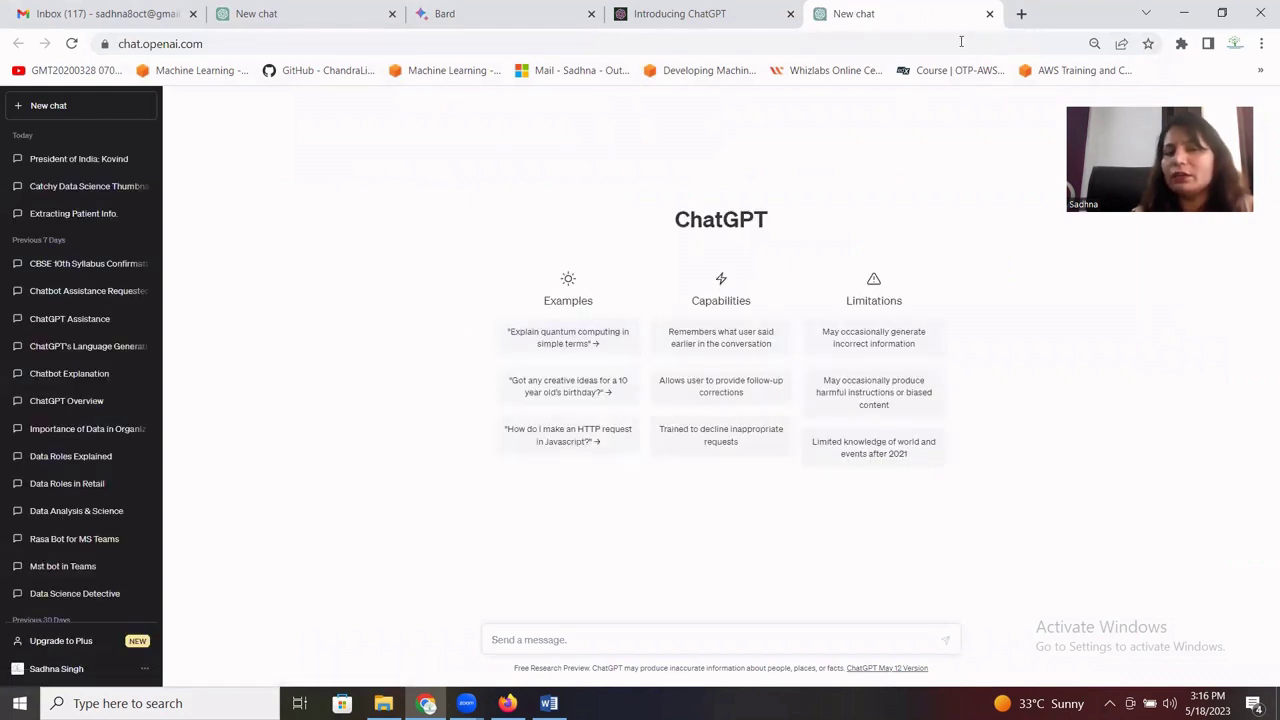
{"action": "left_click", "coordinate": [987, 17]}
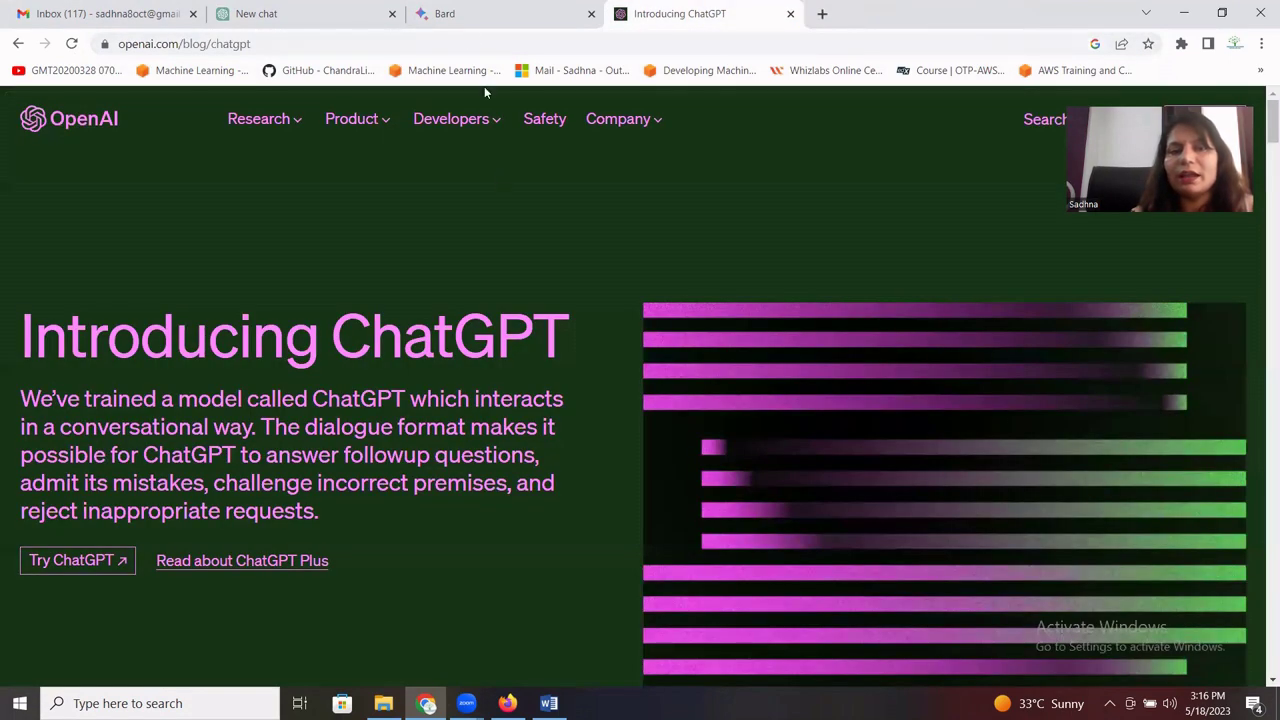
{"action": "left_click", "coordinate": [790, 14]}
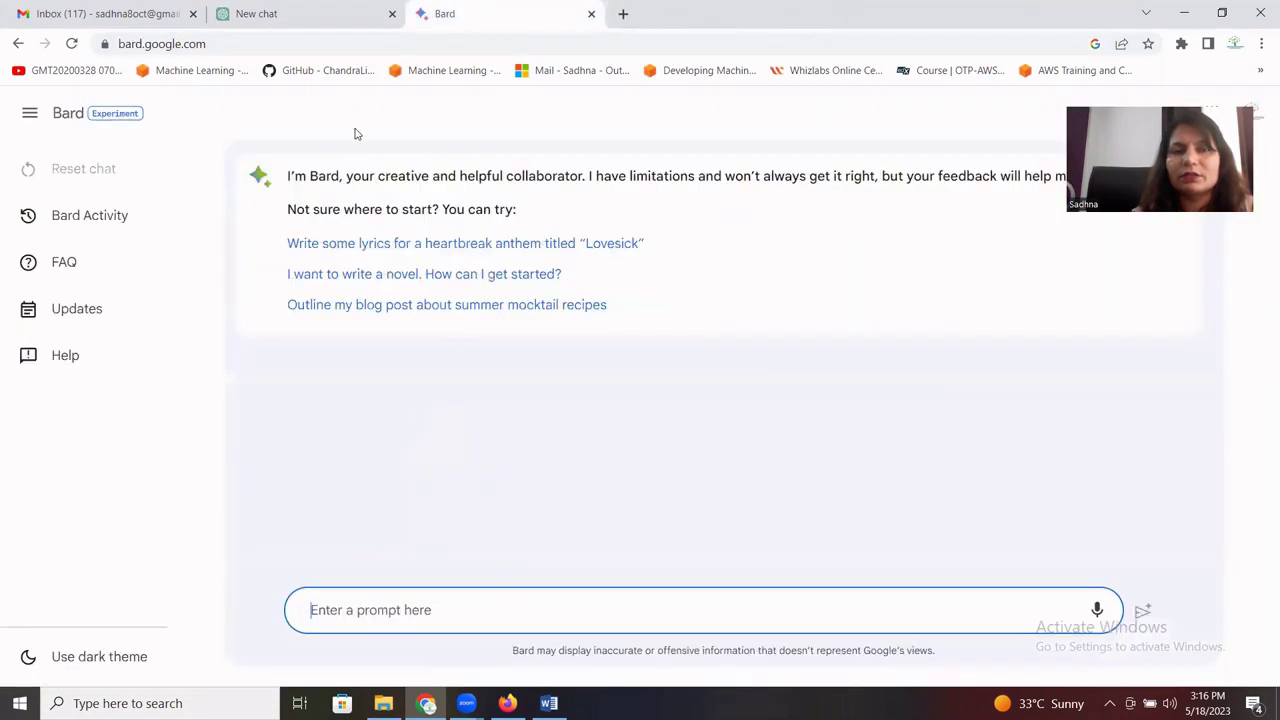
Ask Bard "who is the current president of india".
{"action": "left_click", "coordinate": [279, 30]}
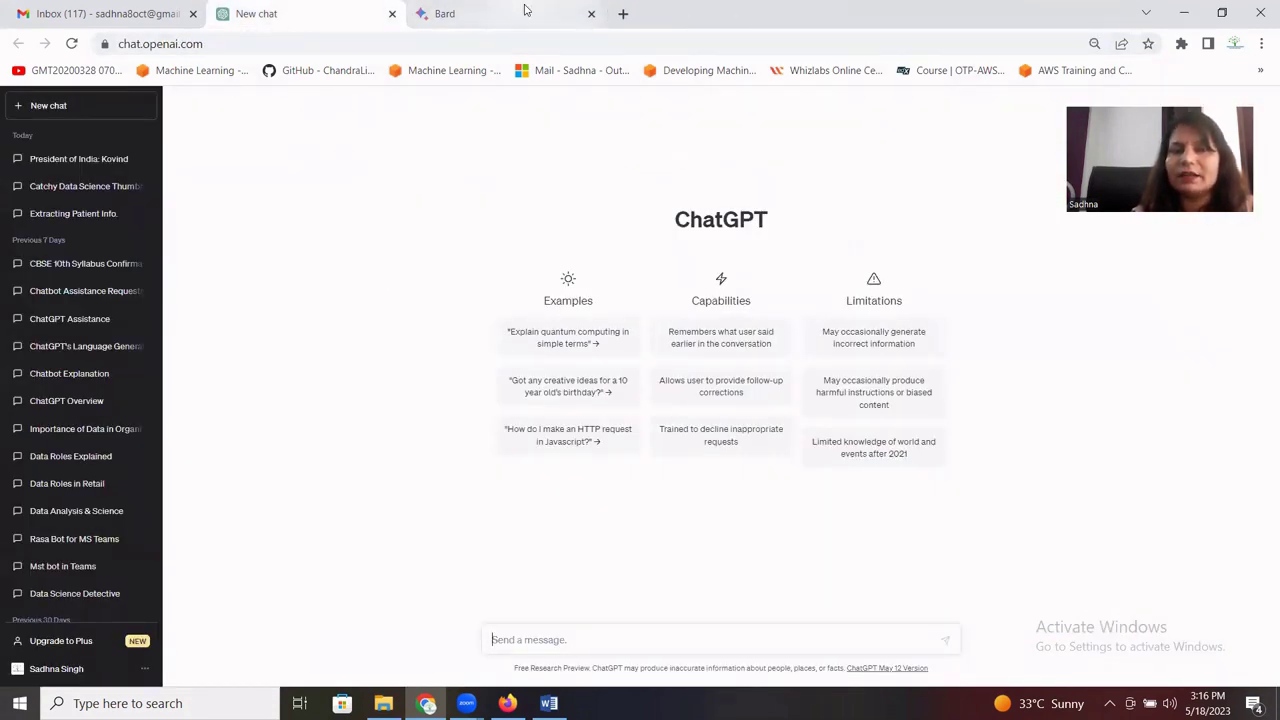
{"action": "left_click", "coordinate": [524, 12]}
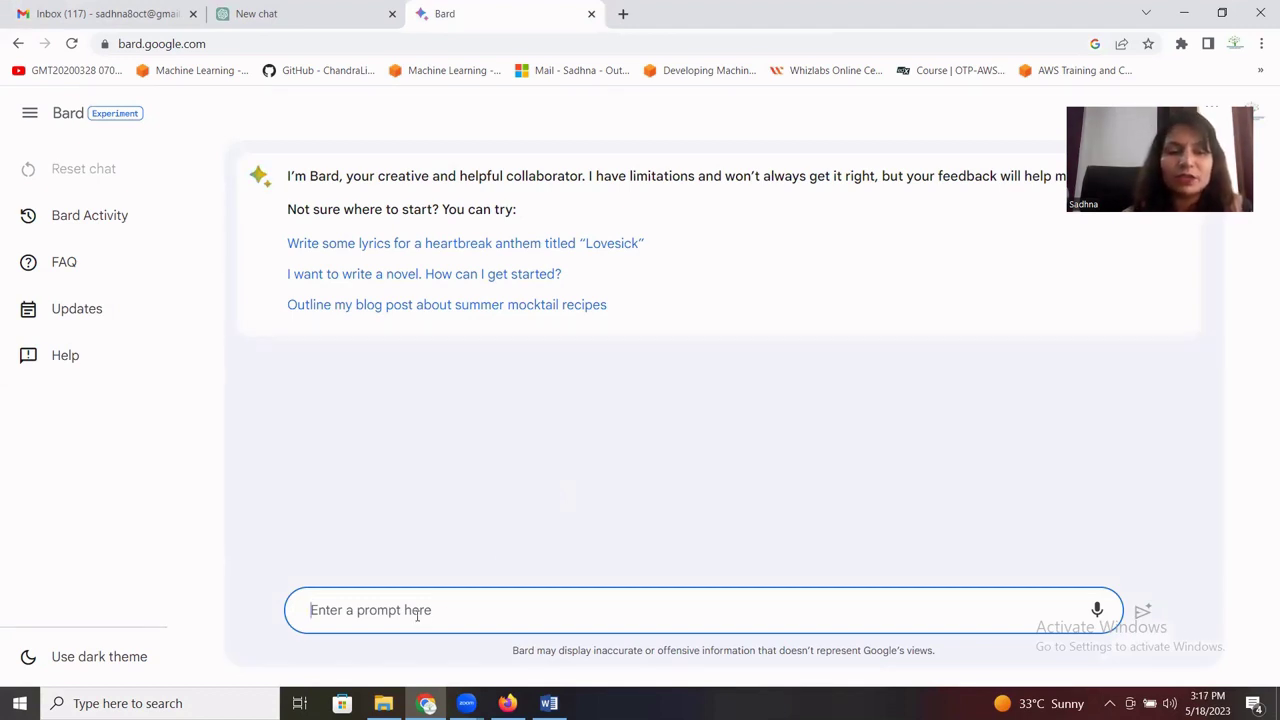
{"action": "type", "text": "who is th"}
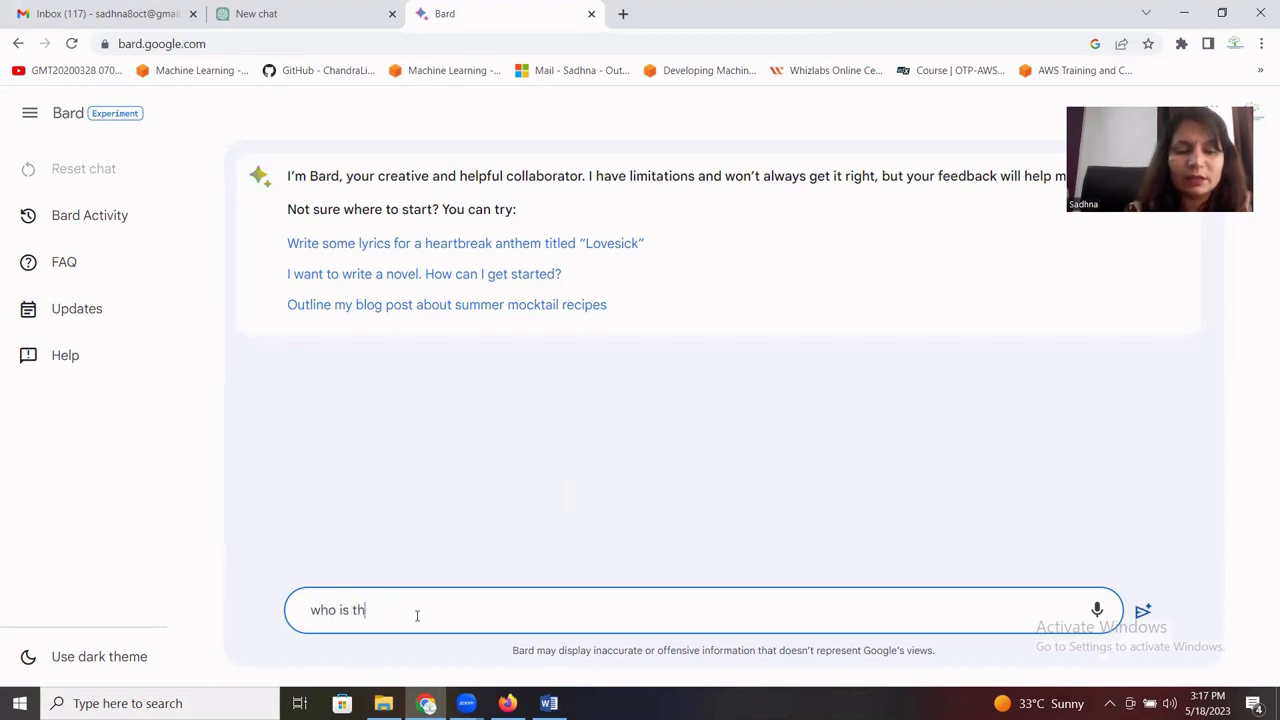
{"action": "type", "text": "e current pre"}
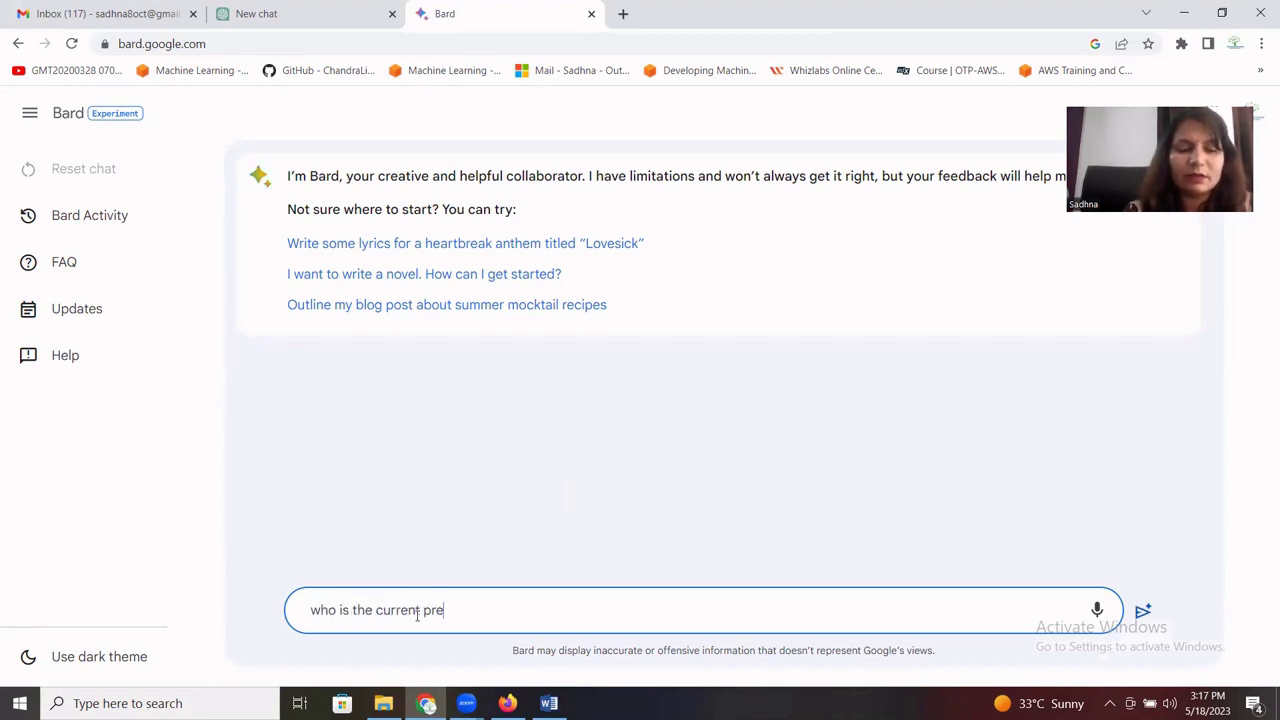
{"action": "type", "text": "sident of india"}
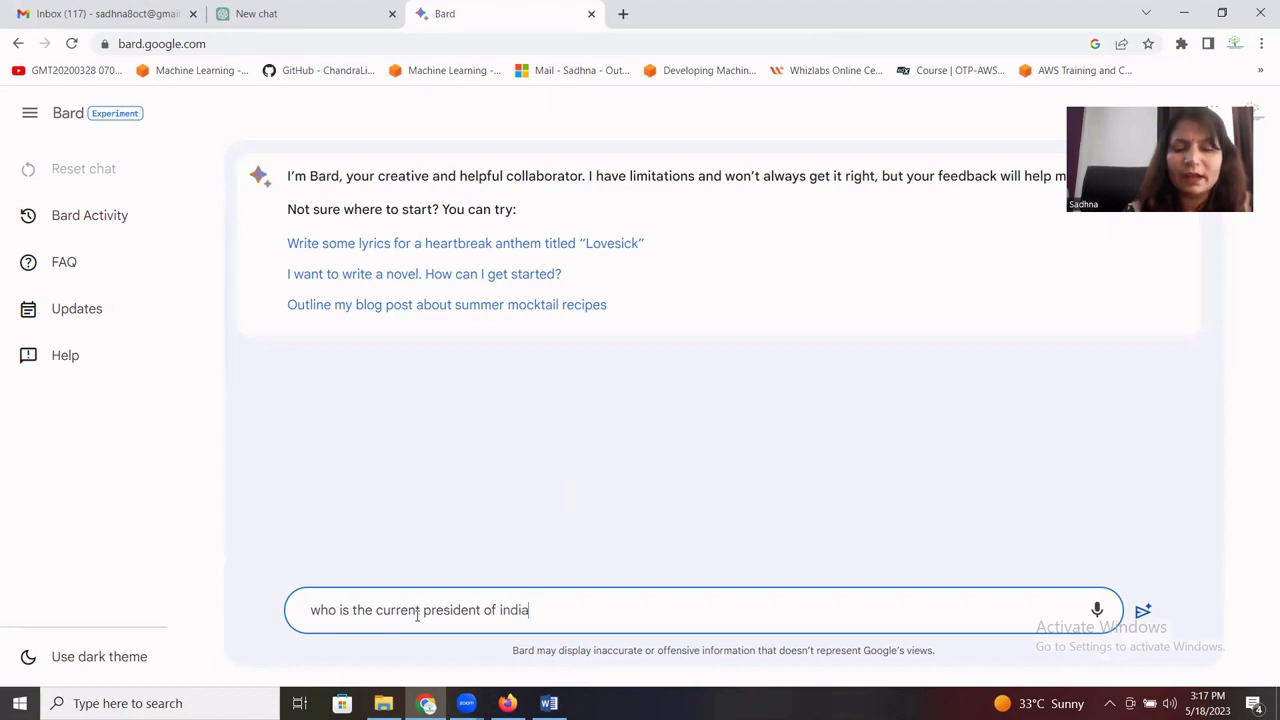
{"action": "key", "text": "Return"}
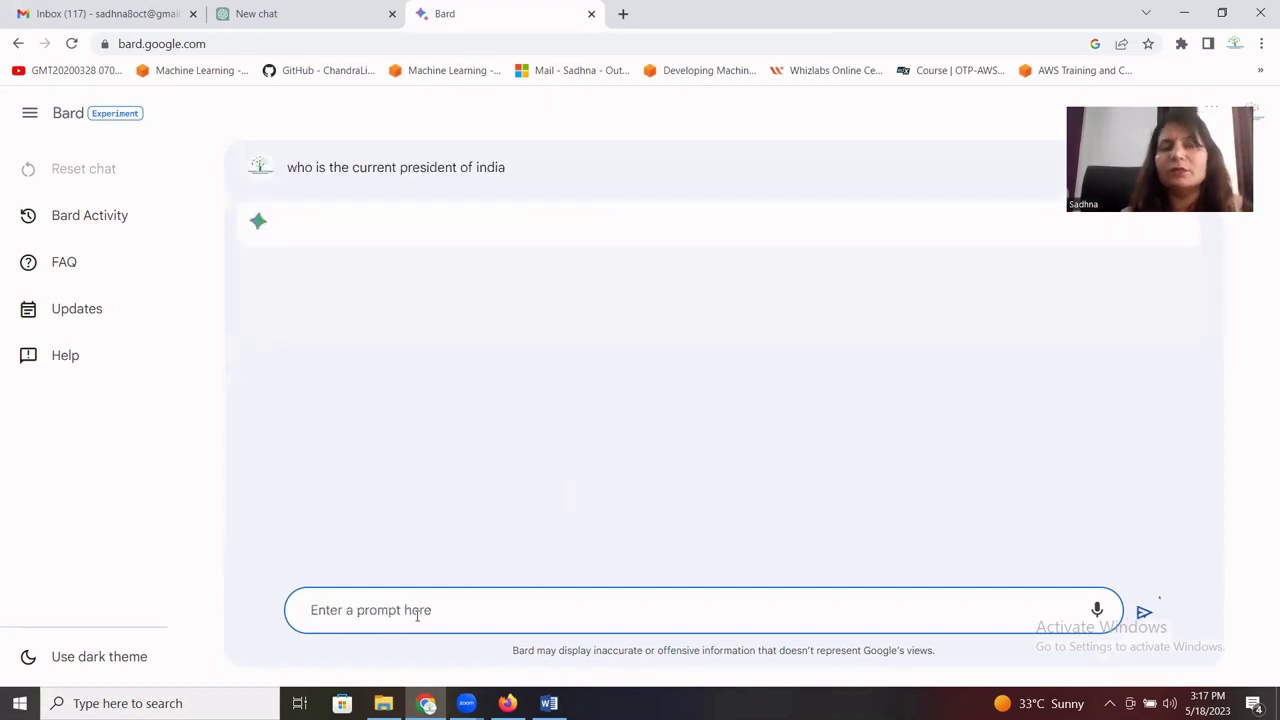
Switch to ChatGPT and ask it the same question, "who is the current president of india".
{"action": "left_click", "coordinate": [276, 22]}
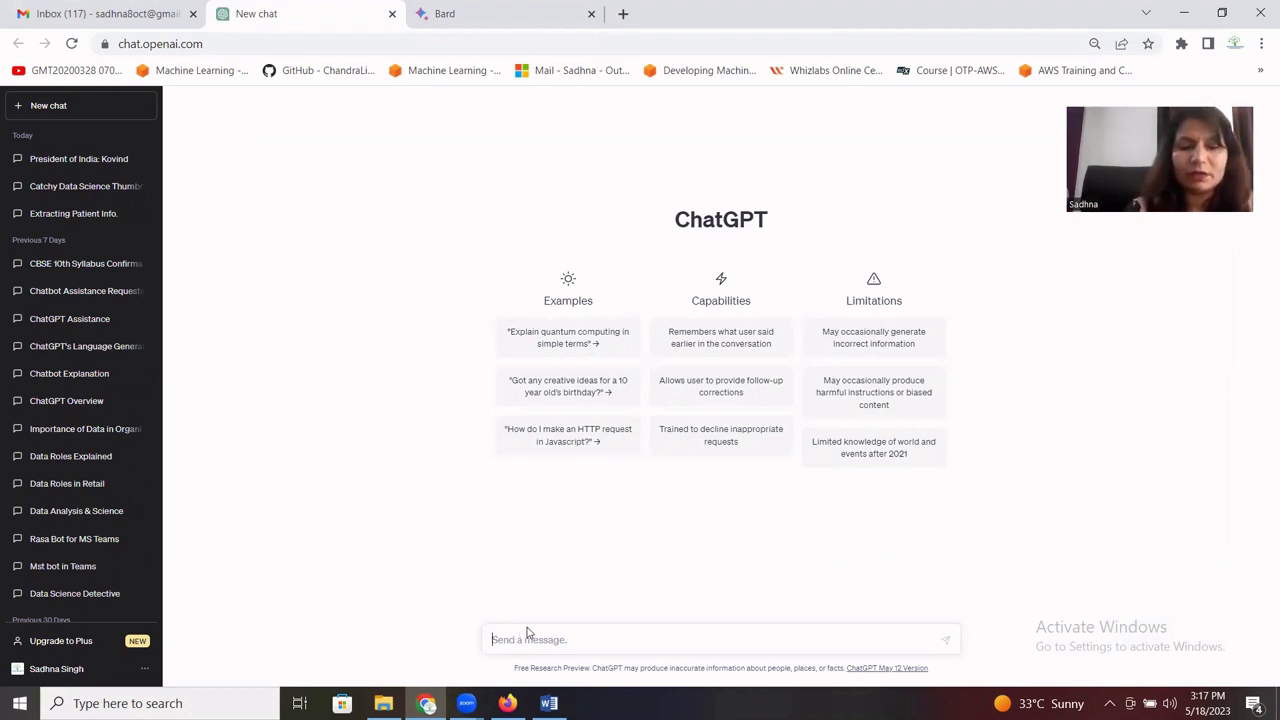
{"action": "type", "text": "who is"}
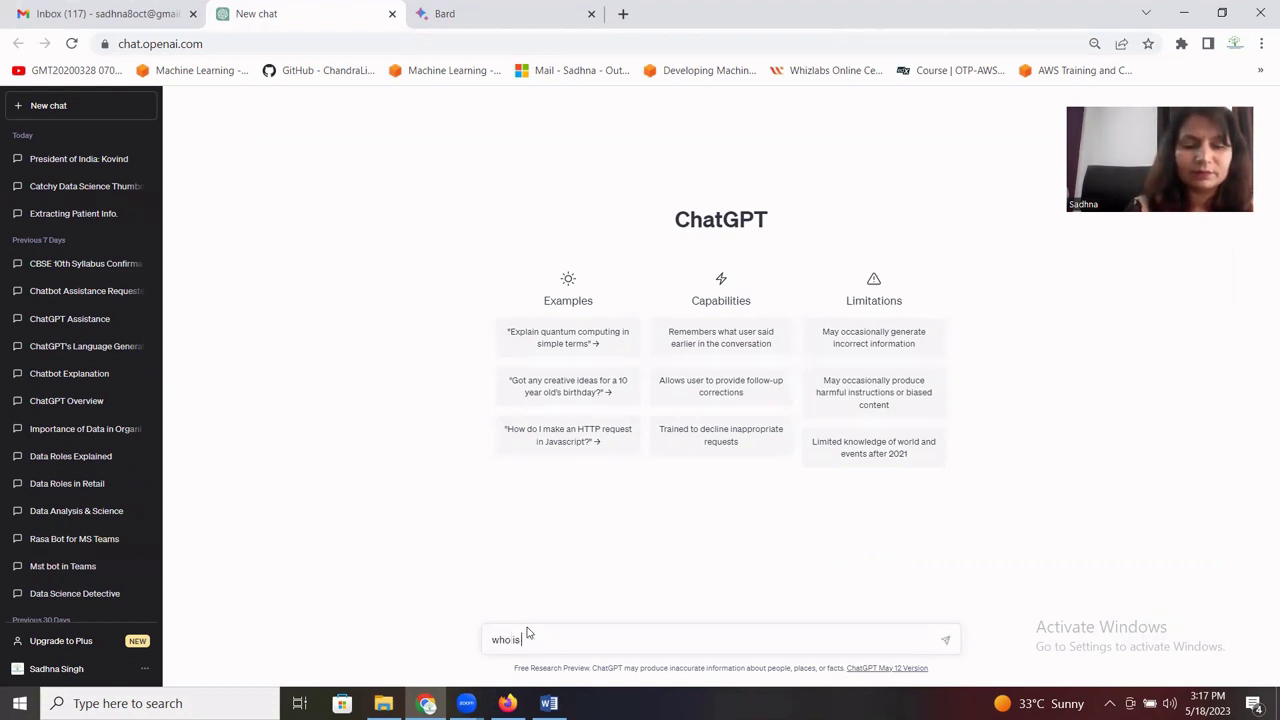
{"action": "type", "text": " the current"}
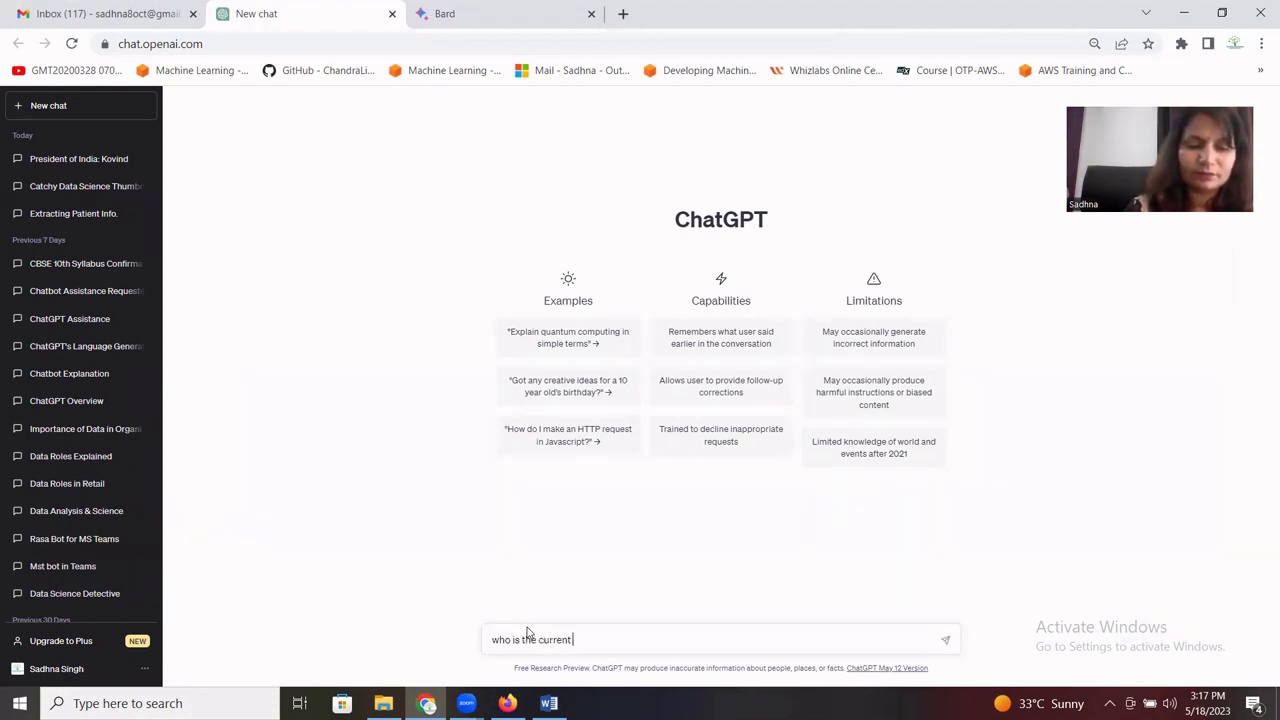
{"action": "type", "text": " president"}
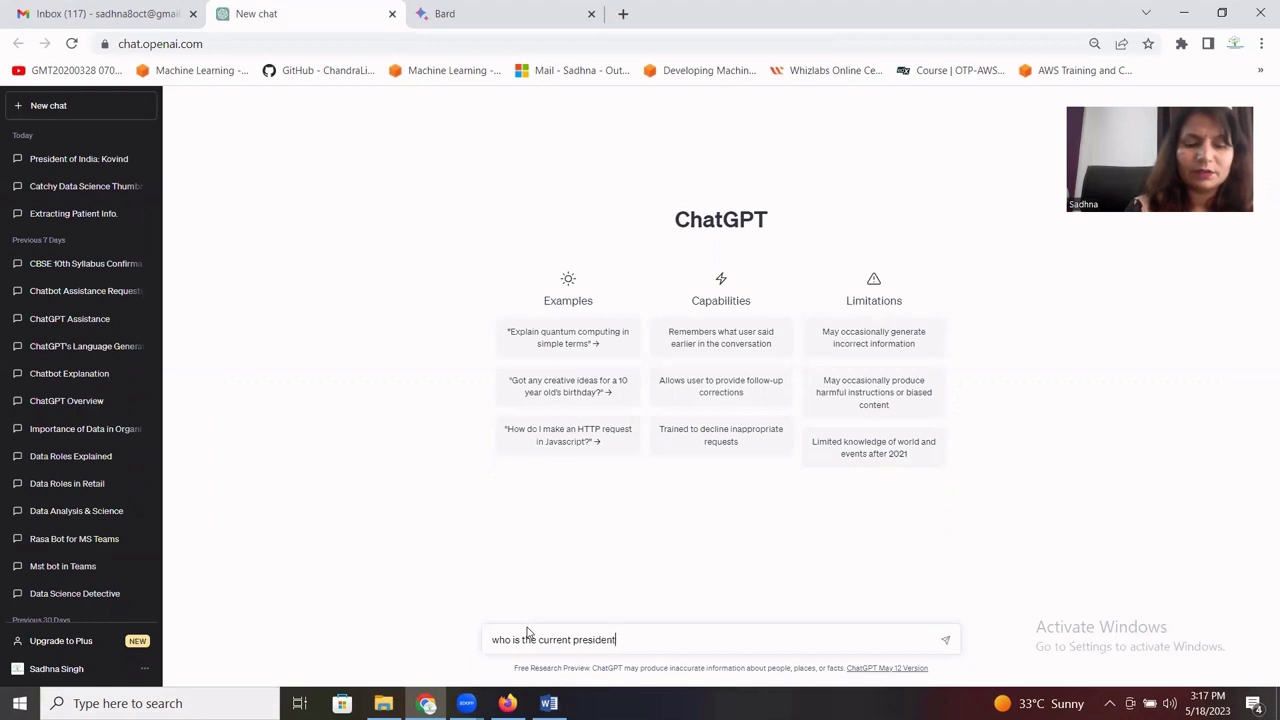
{"action": "type", "text": " of india"}
{"action": "key", "text": "Return"}
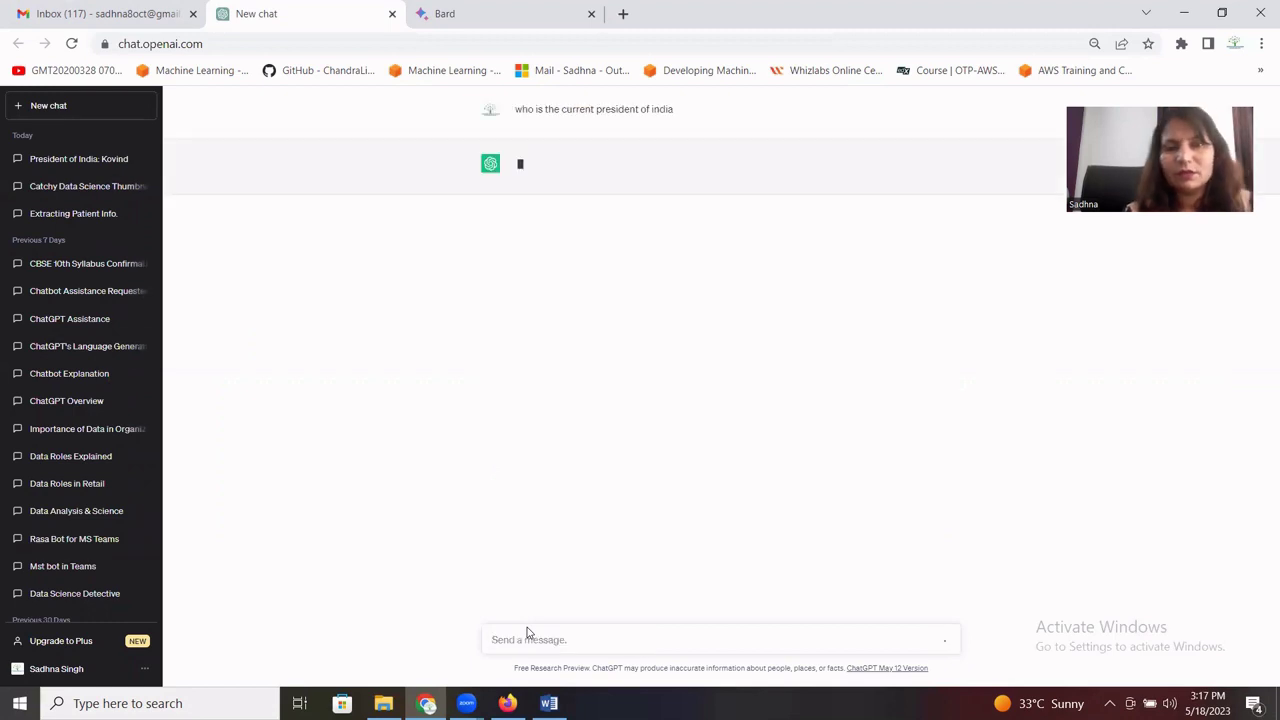
Show the related search topics and export options for Bard's president answer, and compare it with ChatGPT's answer.
{"action": "left_click", "coordinate": [478, 20]}
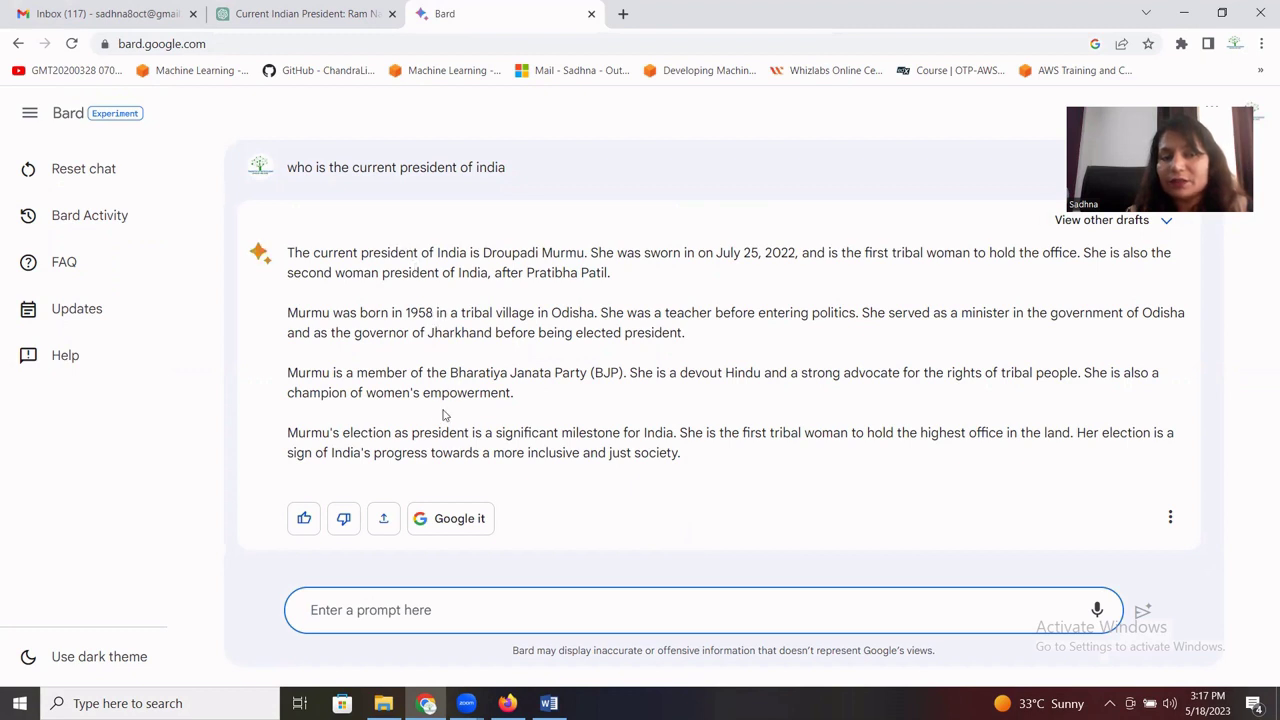
{"action": "left_click", "coordinate": [455, 517]}
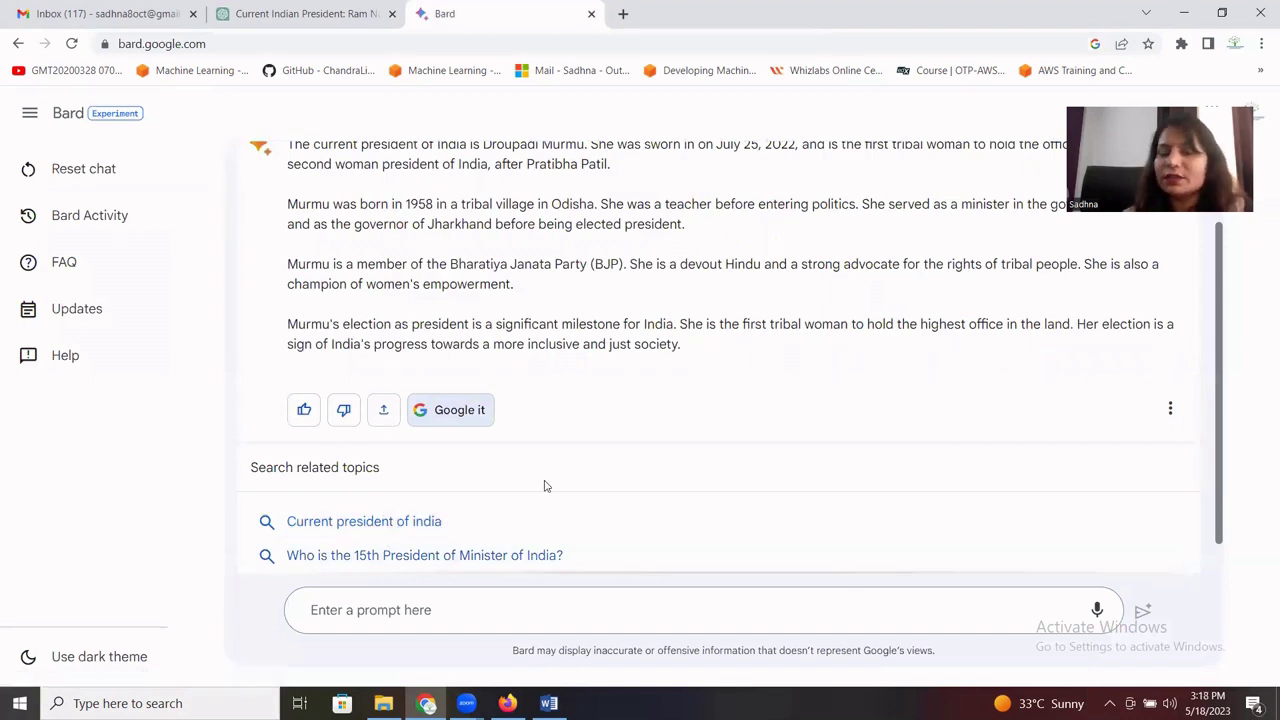
{"action": "left_click", "coordinate": [384, 412]}
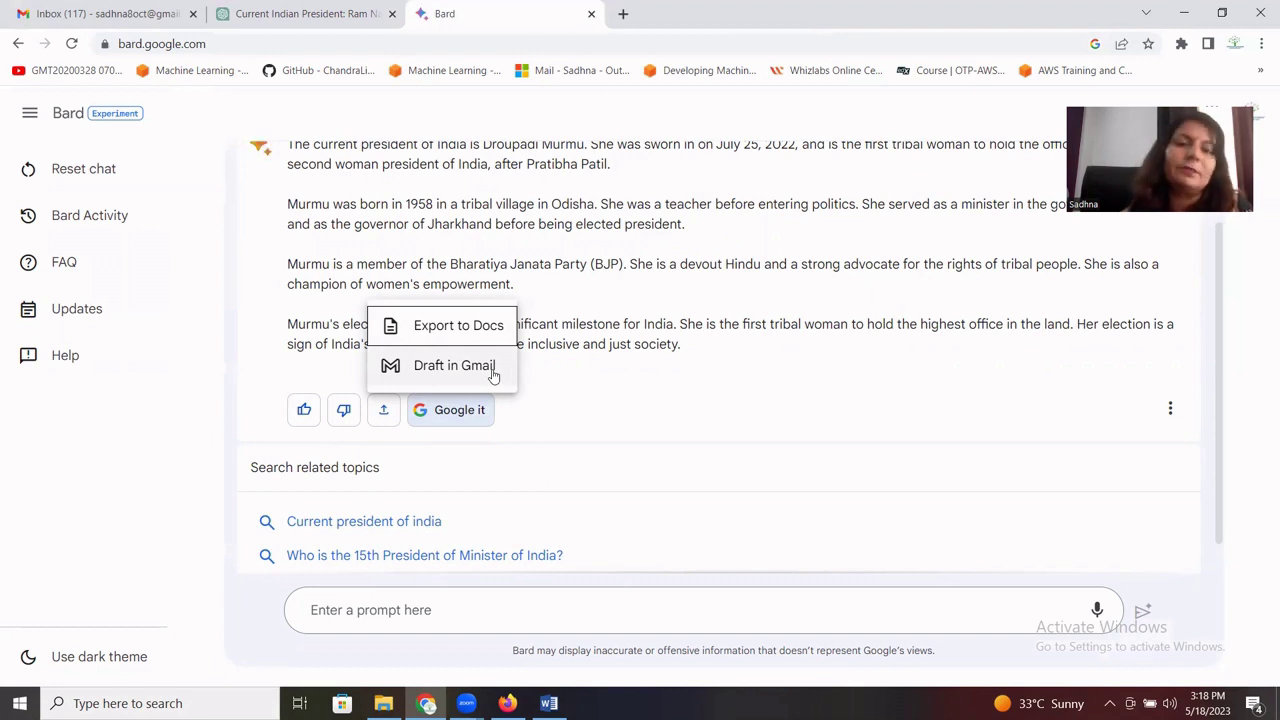
{"action": "left_click", "coordinate": [302, 14]}
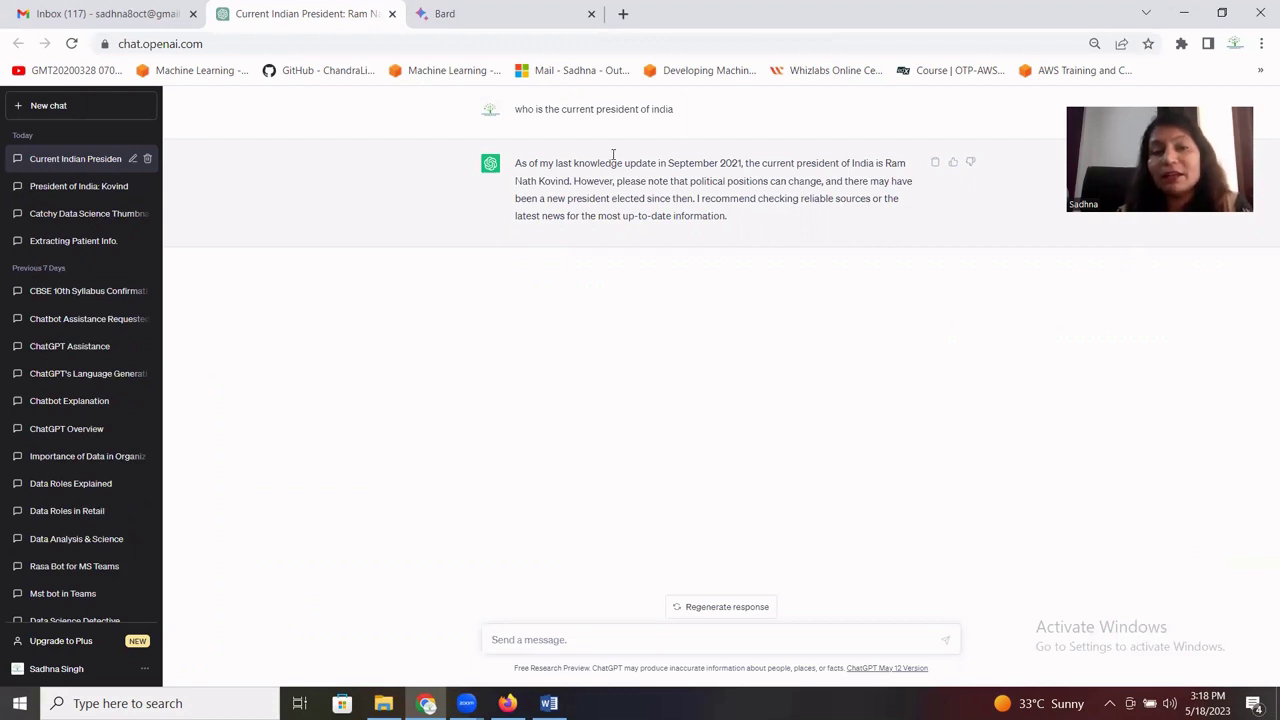
Return to Bard and submit the prompt "who is makevegetablesoup".
{"action": "left_click", "coordinate": [508, 22]}
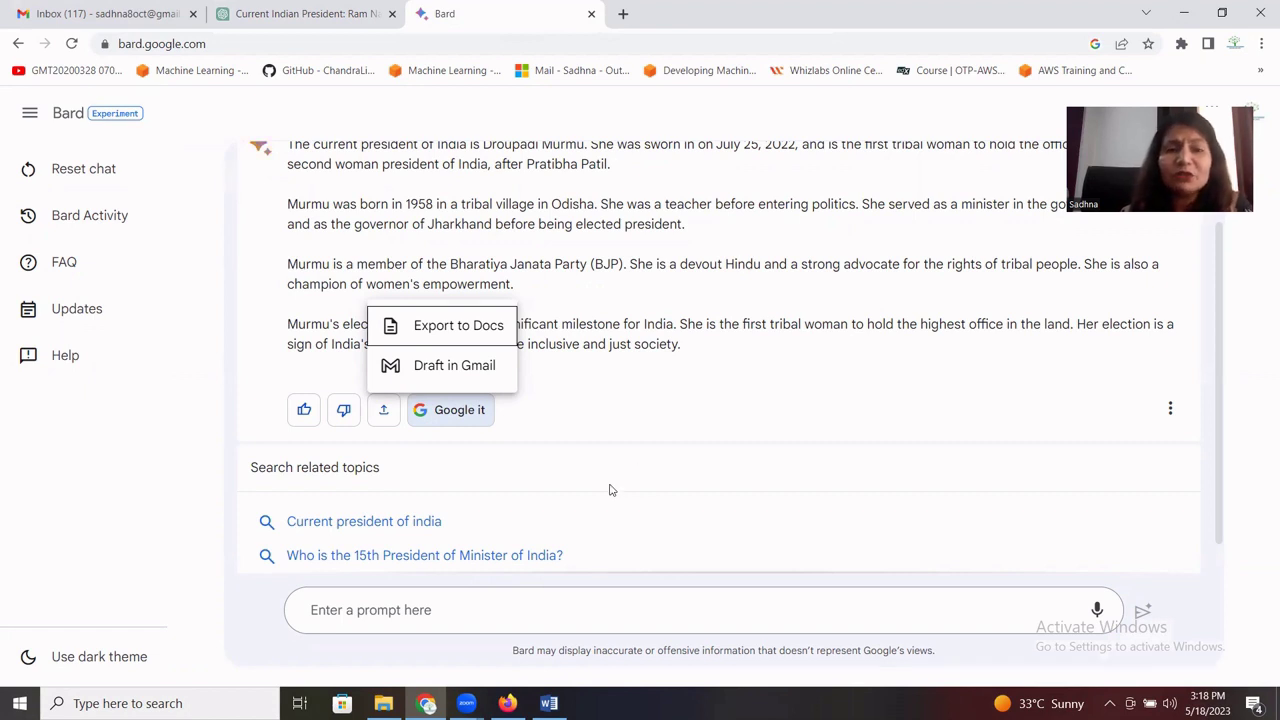
{"action": "left_click", "coordinate": [405, 612]}
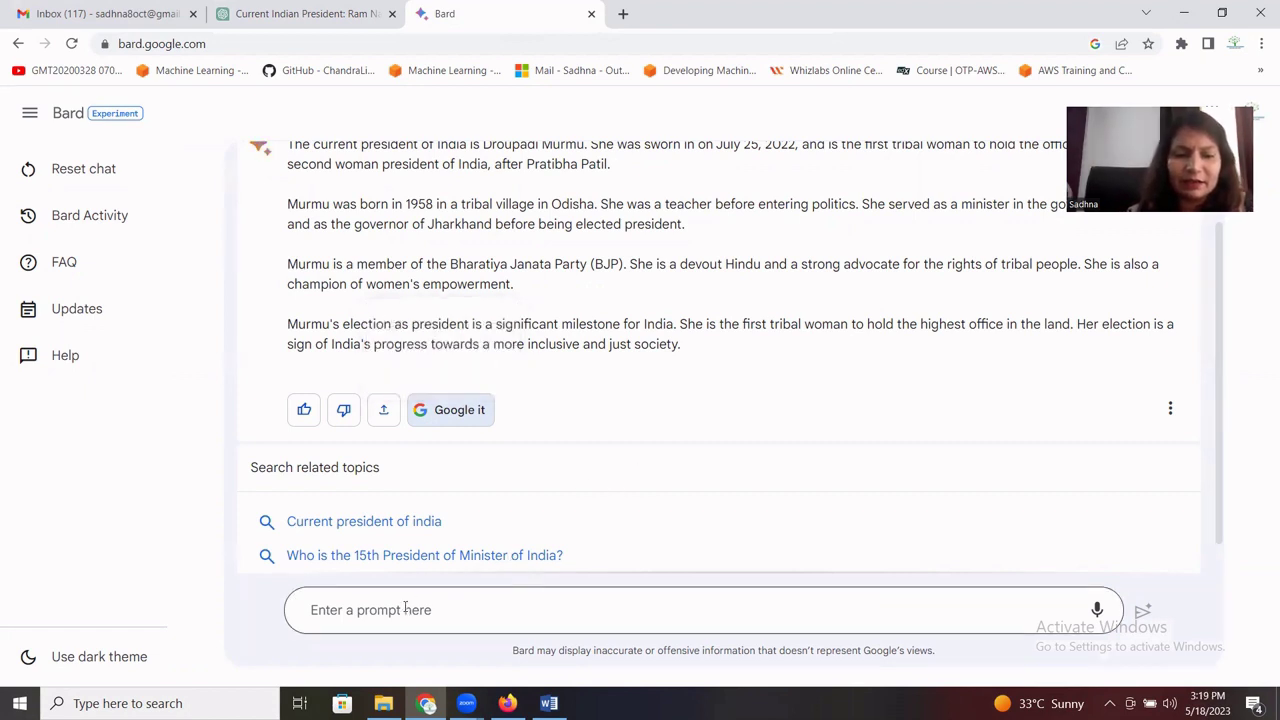
{"action": "type", "text": "who i"}
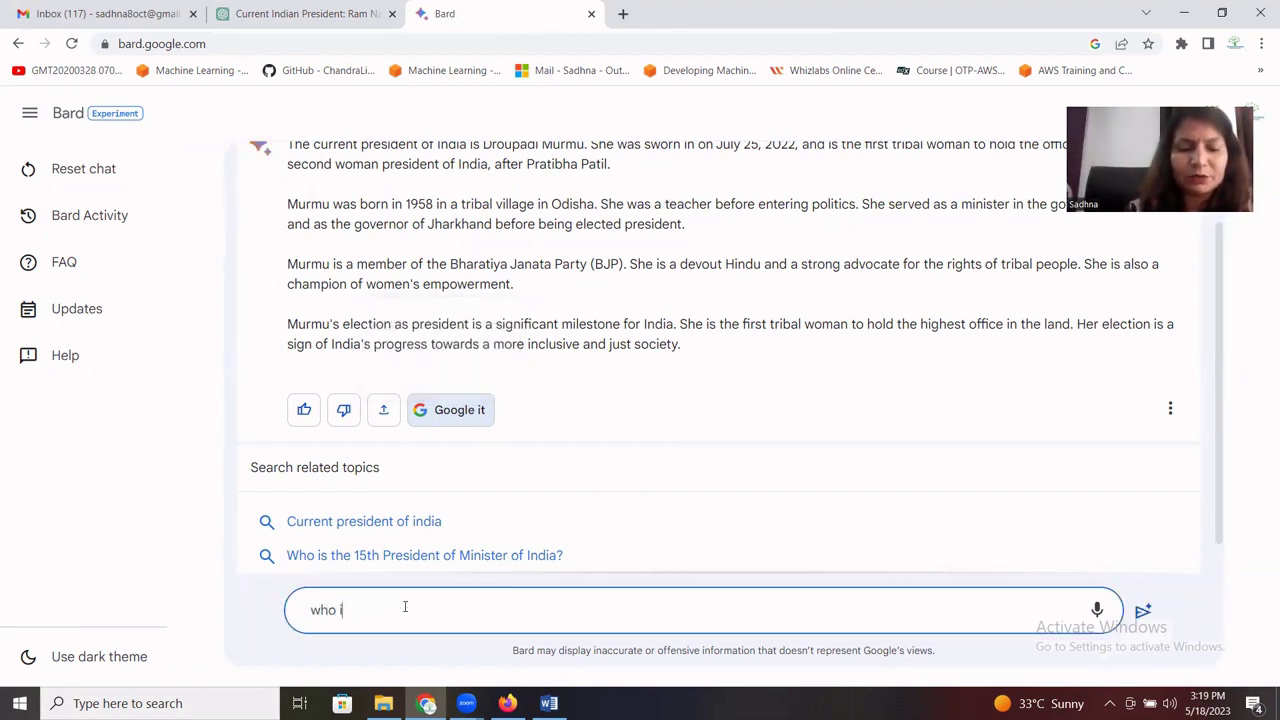
{"action": "type", "text": "s make"}
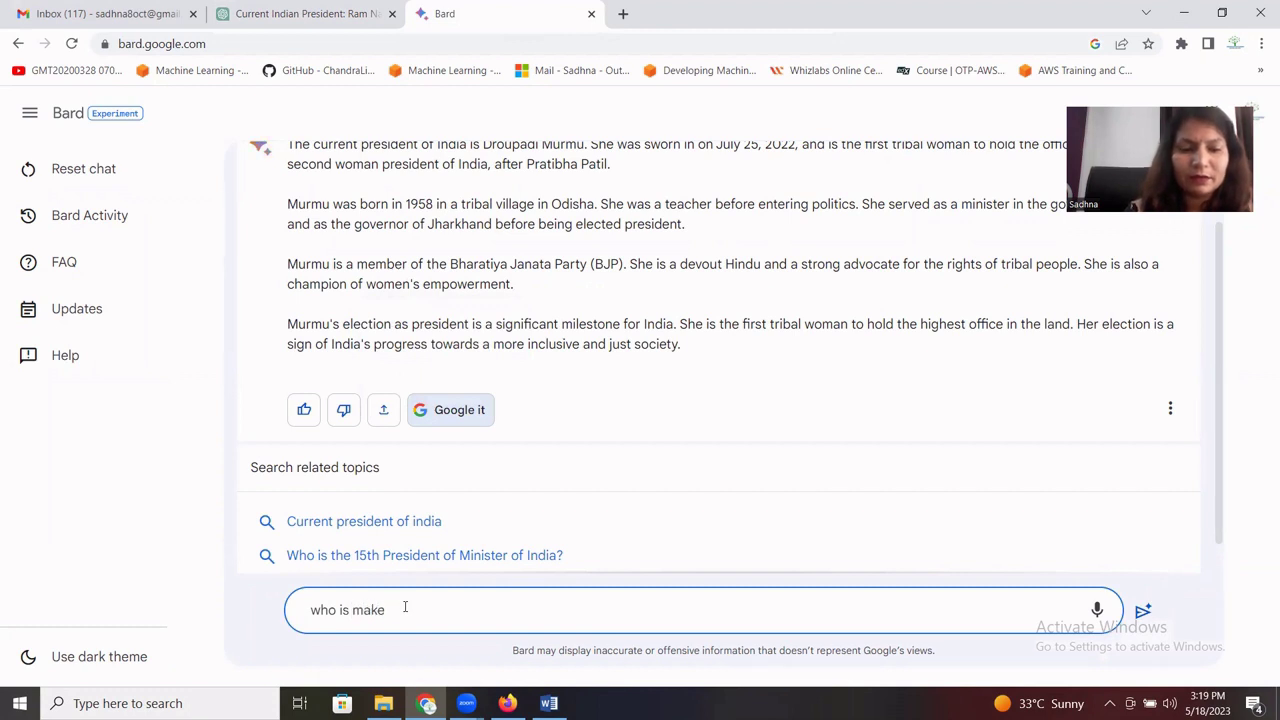
{"action": "type", "text": "vegetable"}
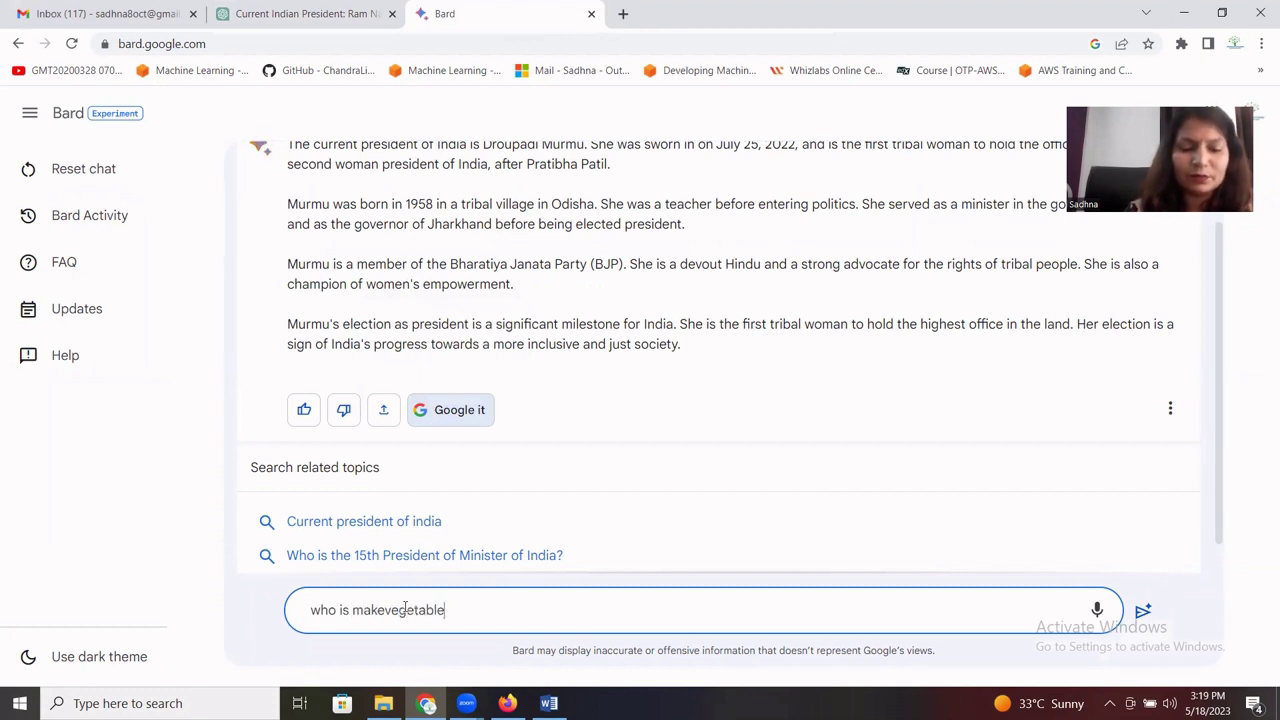
{"action": "type", "text": "soup"}
{"action": "key", "text": "Return"}
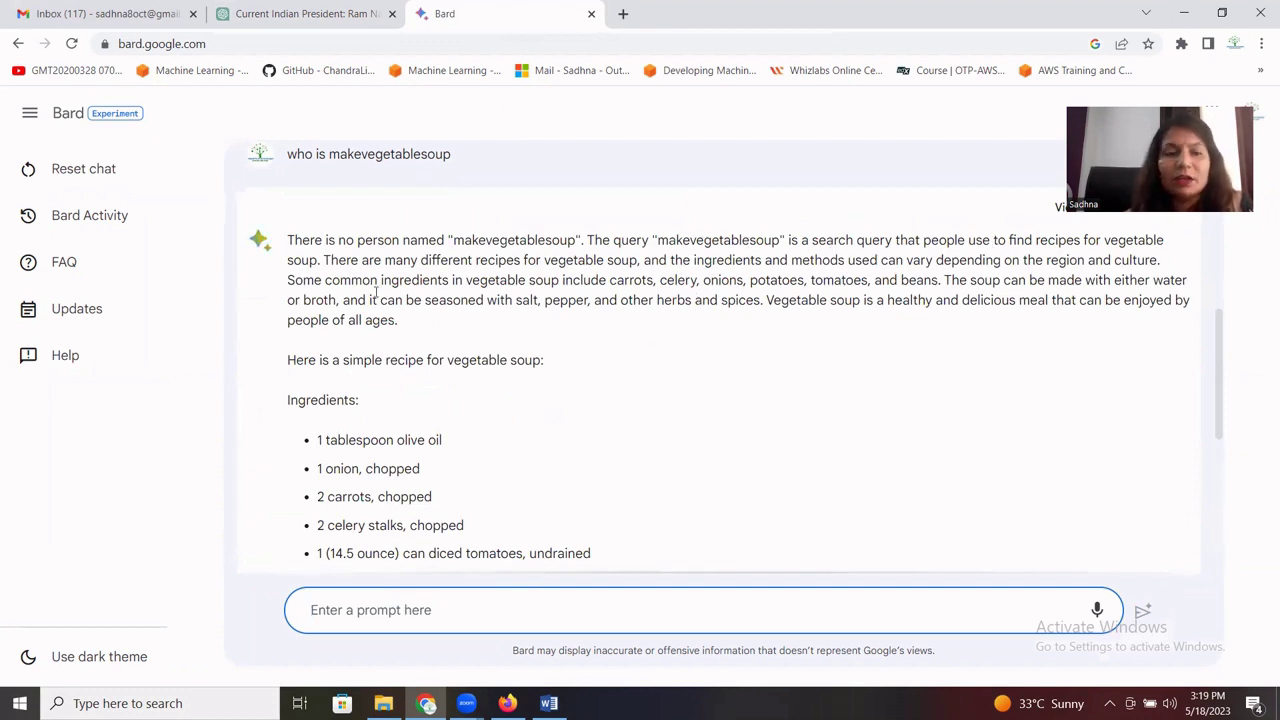
Switch to ChatGPT and submit the prompt "how to make vegetable soup".
{"action": "left_click", "coordinate": [297, 20]}
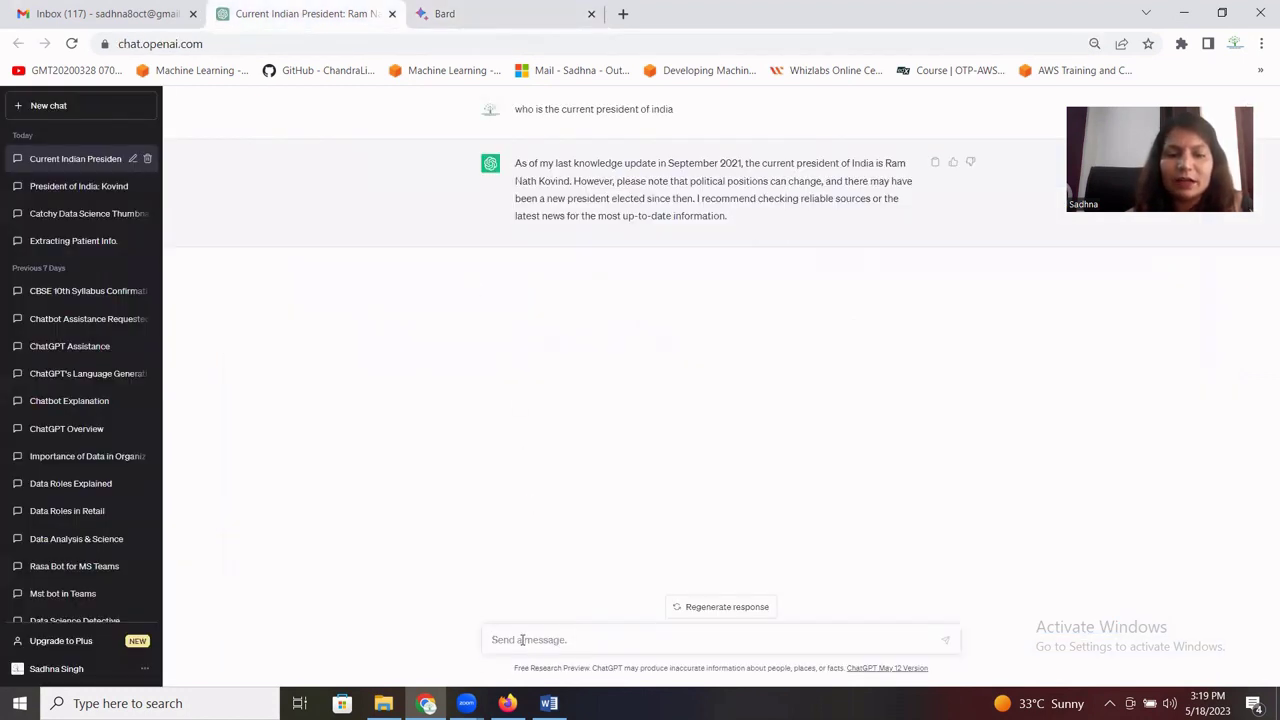
{"action": "type", "text": "how"}
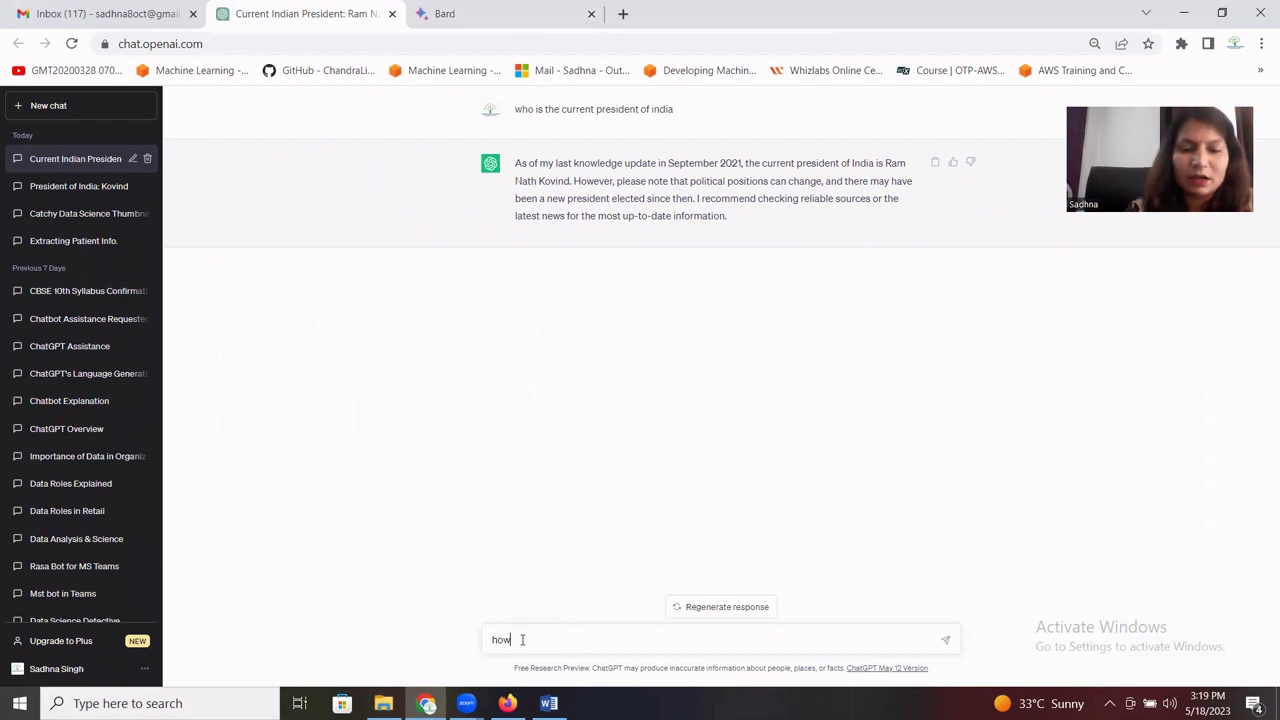
{"action": "type", "text": " to make veg"}
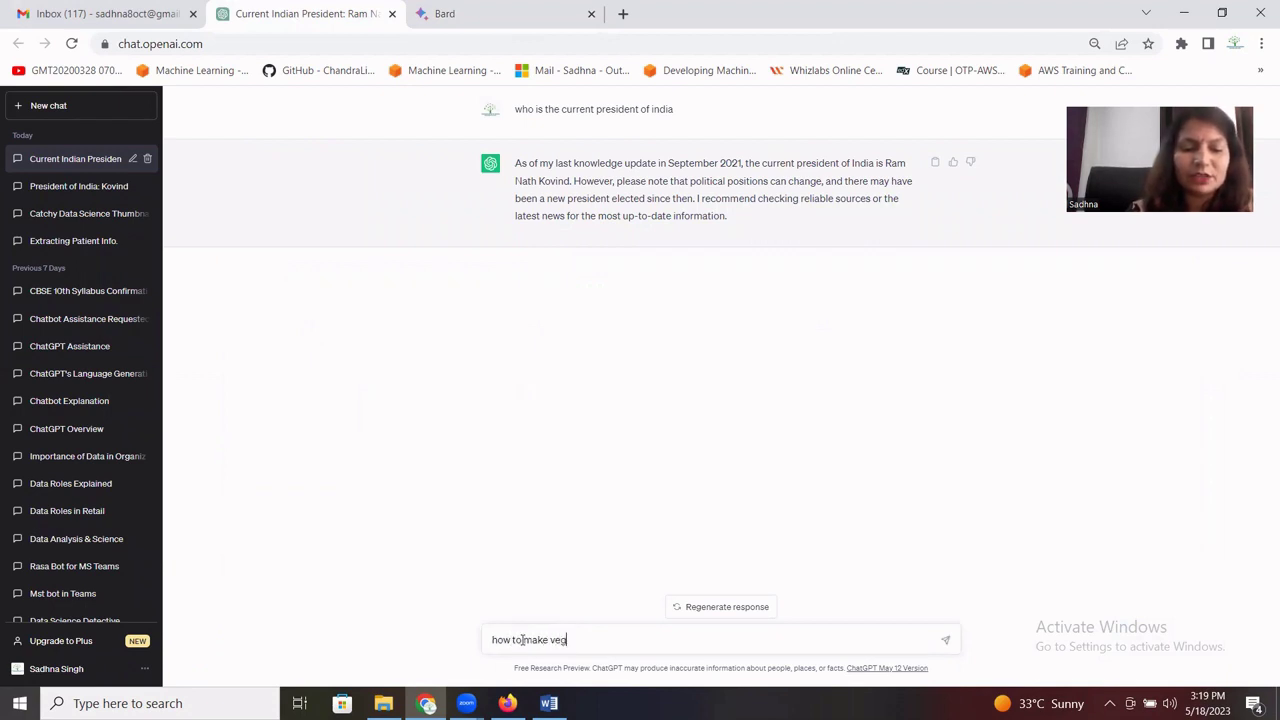
{"action": "type", "text": "etable soup"}
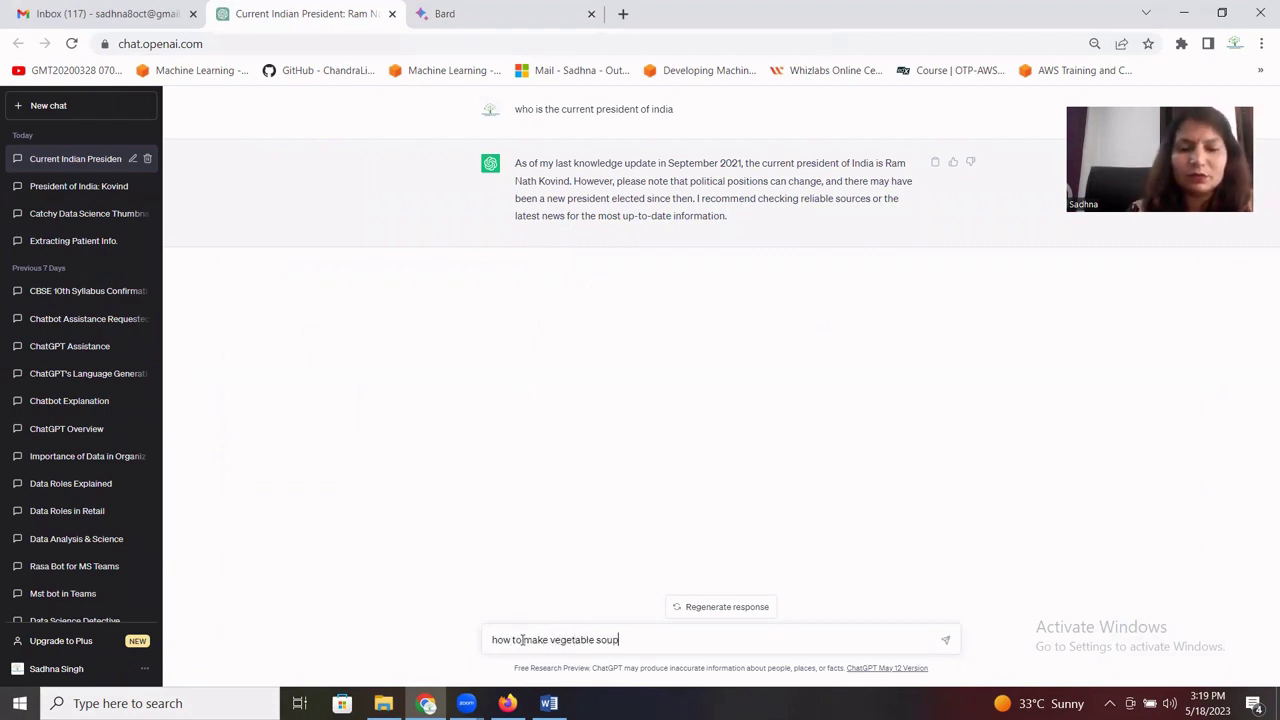
{"action": "key", "text": "Return"}
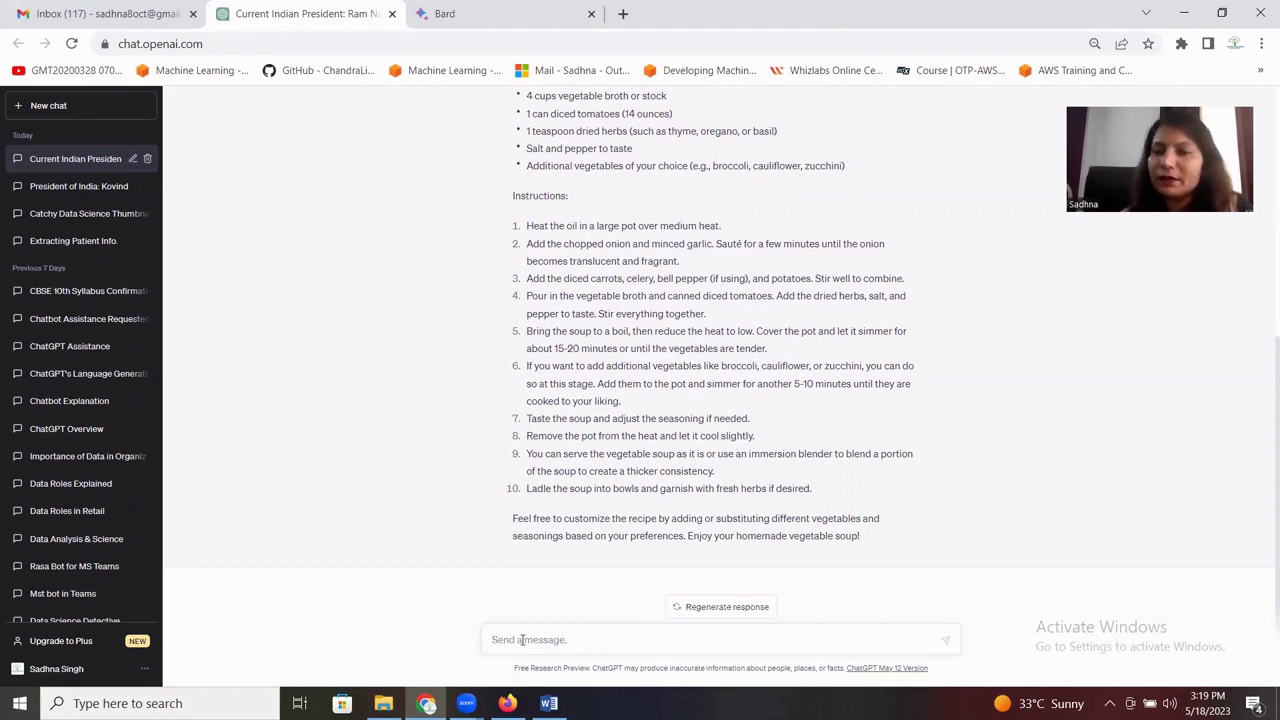
Review Bard's vegetable soup recipe through its instructions, and check the prompt list in the Word document.
{"action": "left_click", "coordinate": [537, 8]}
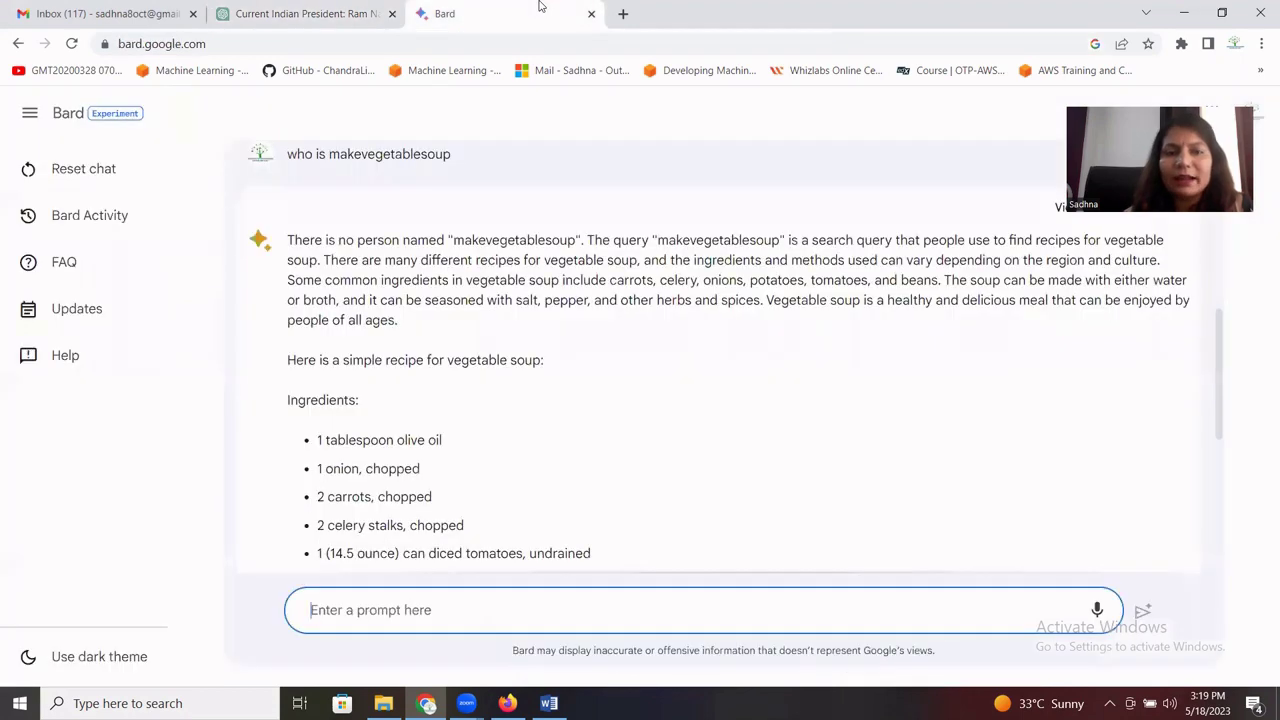
{"action": "left_click_drag", "start_coordinate": [1226, 374], "coordinate": [1238, 528]}
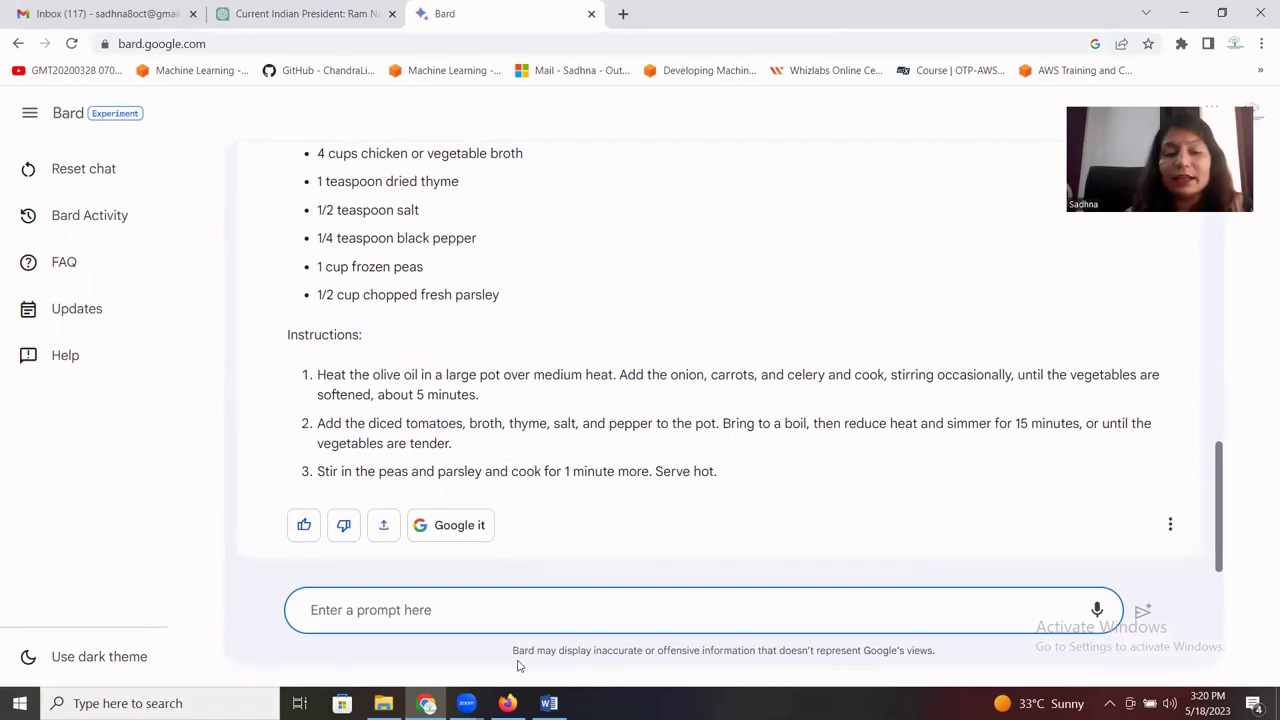
{"action": "left_click", "coordinate": [549, 703]}
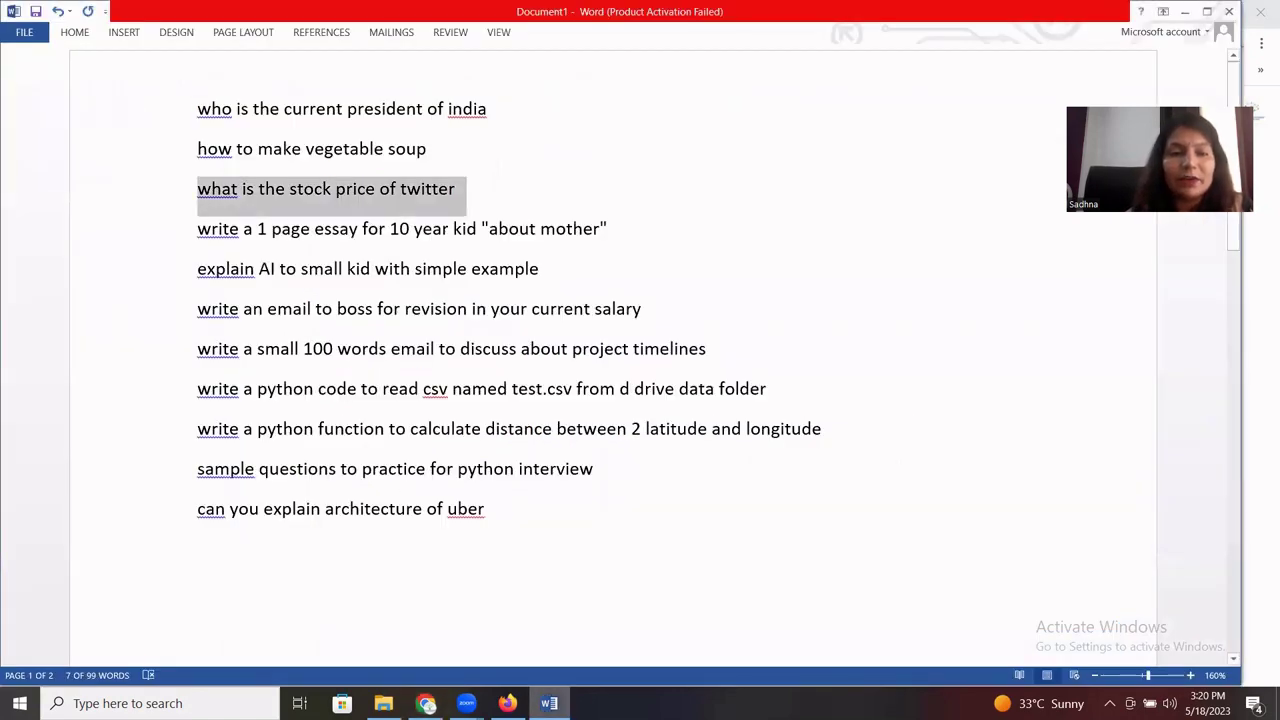
Return to Bard in the browser and ask "what is the stock price of twitter today".
{"action": "left_click", "coordinate": [426, 703]}
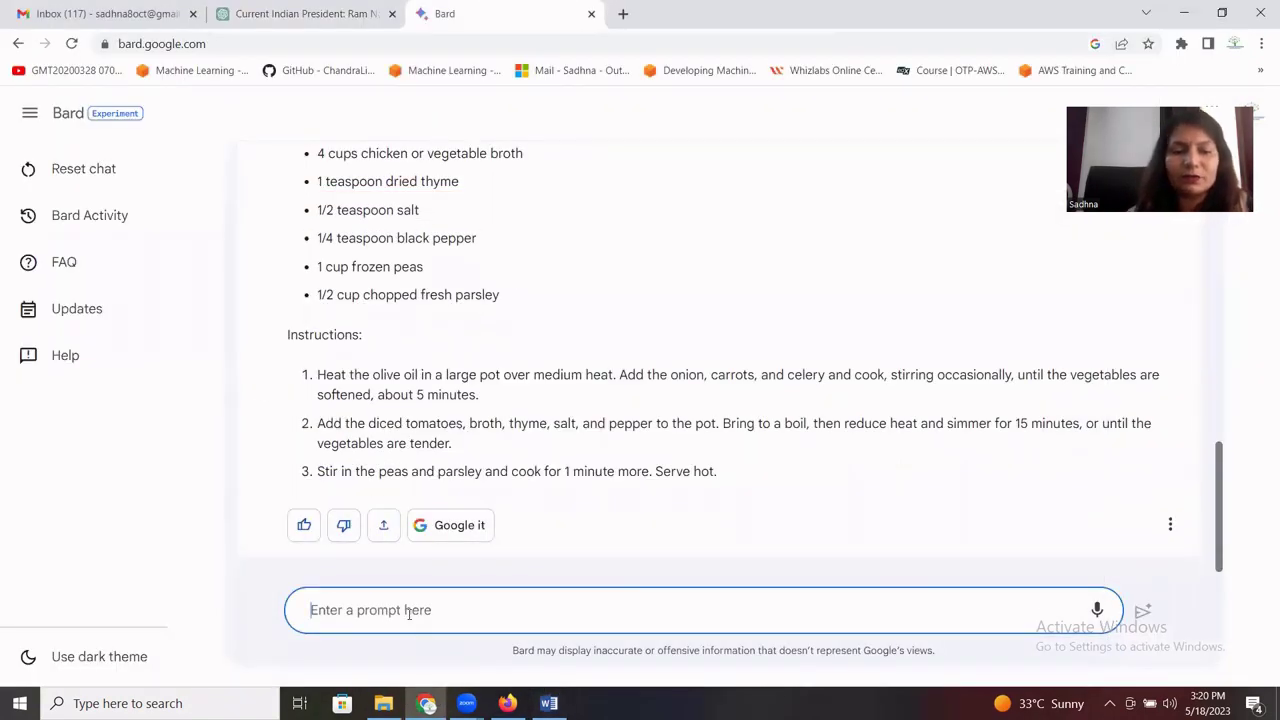
{"action": "type", "text": "what is teh "}
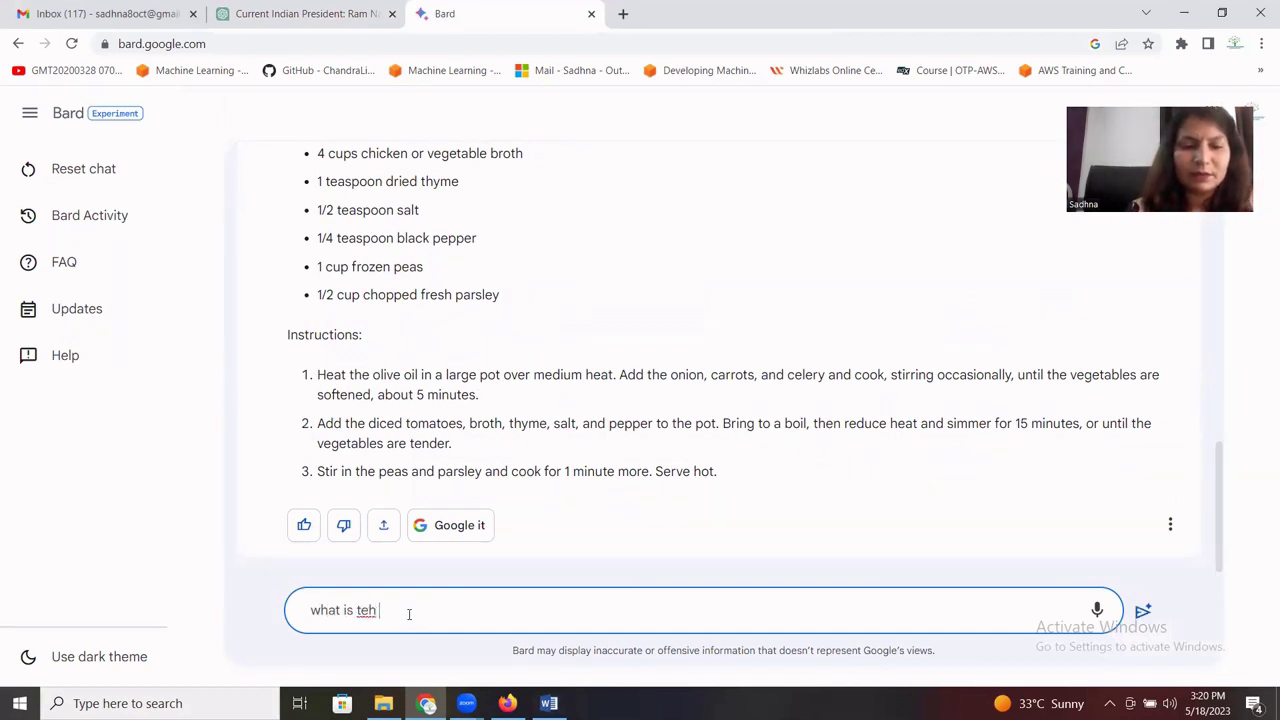
{"action": "type", "text": "s"}
{"action": "key", "text": "BackSpace"}
{"action": "key", "text": "BackSpace"}
{"action": "key", "text": "BackSpace"}
{"action": "key", "text": "BackSpace"}
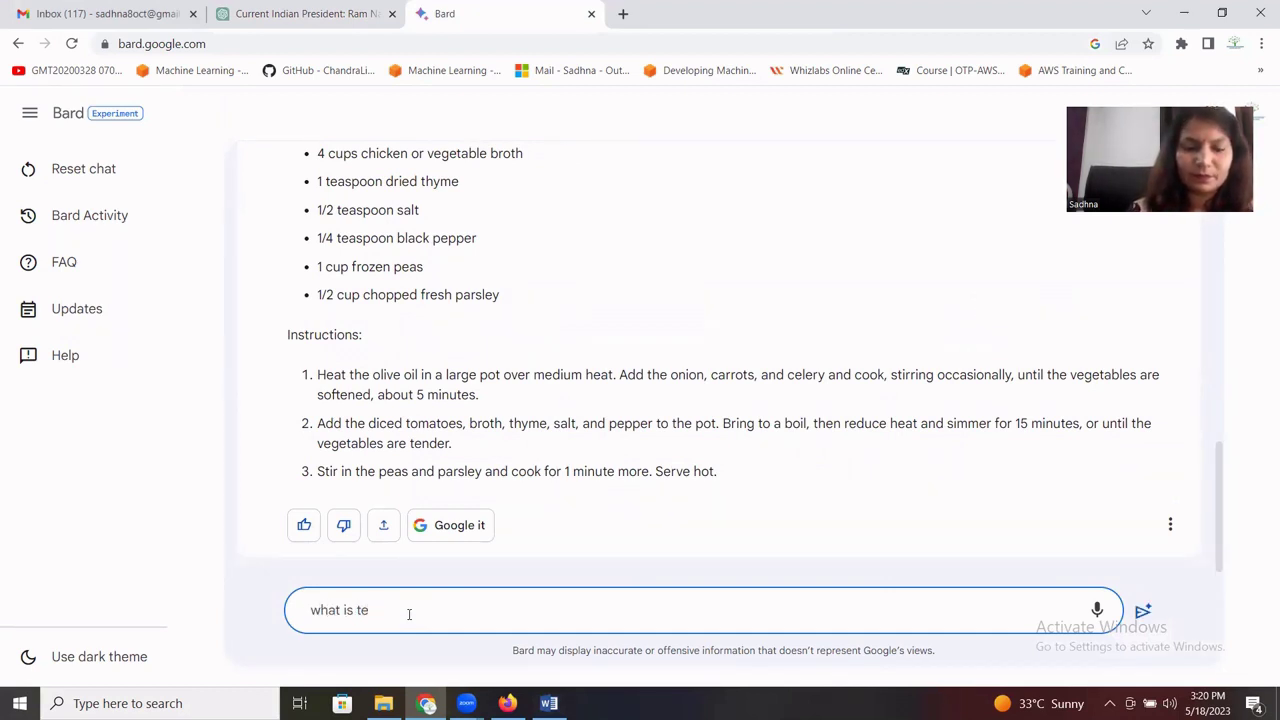
{"action": "type", "text": "he stock pri"}
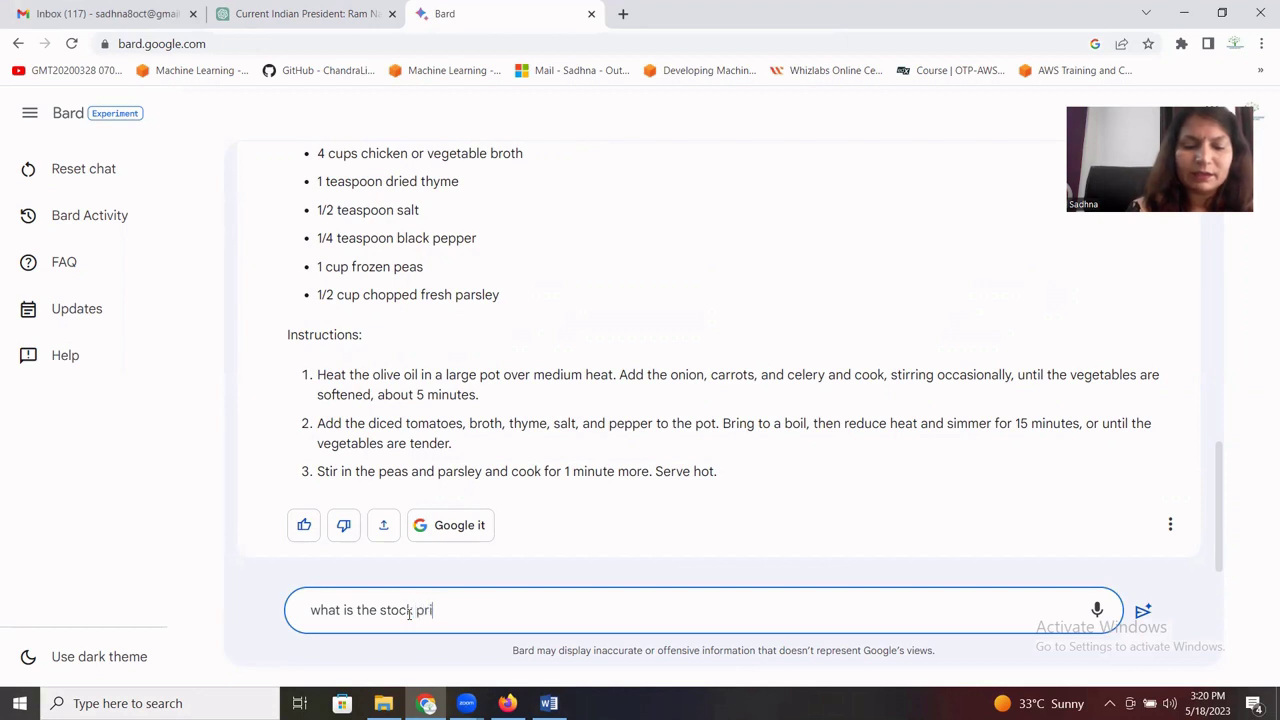
{"action": "type", "text": "ce of twit"}
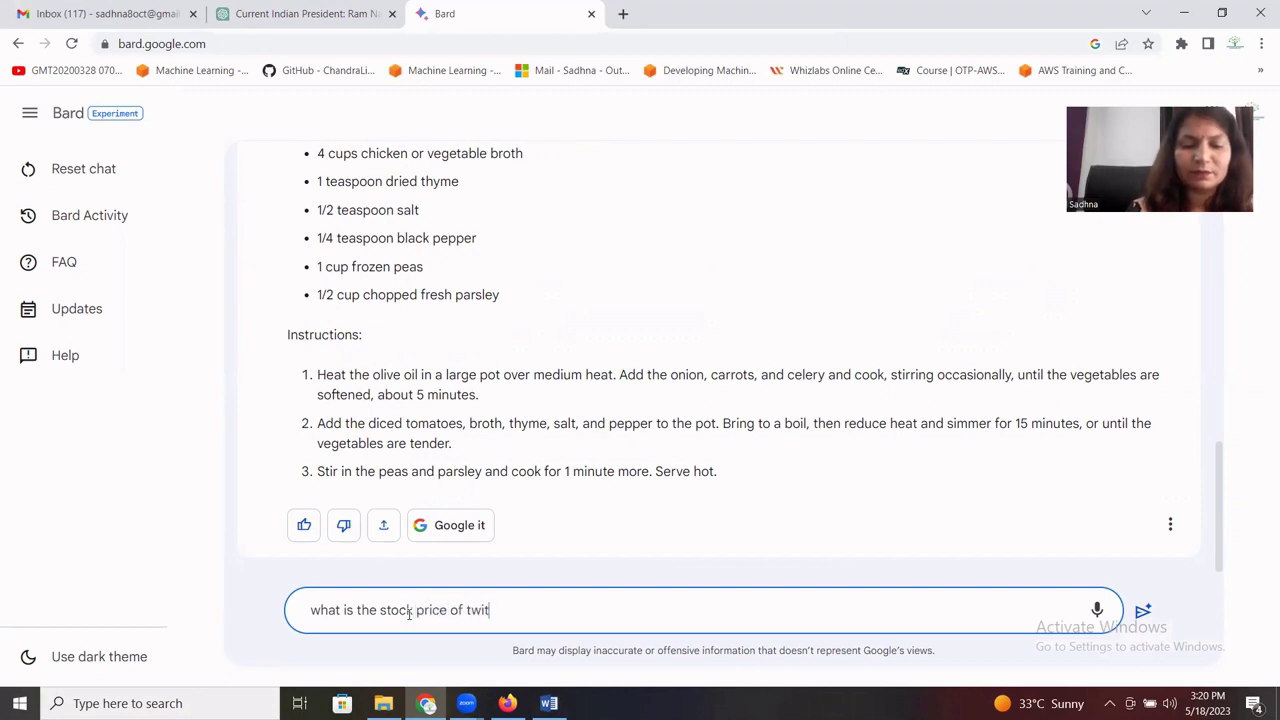
{"action": "type", "text": "ter today"}
{"action": "key", "text": "Return"}
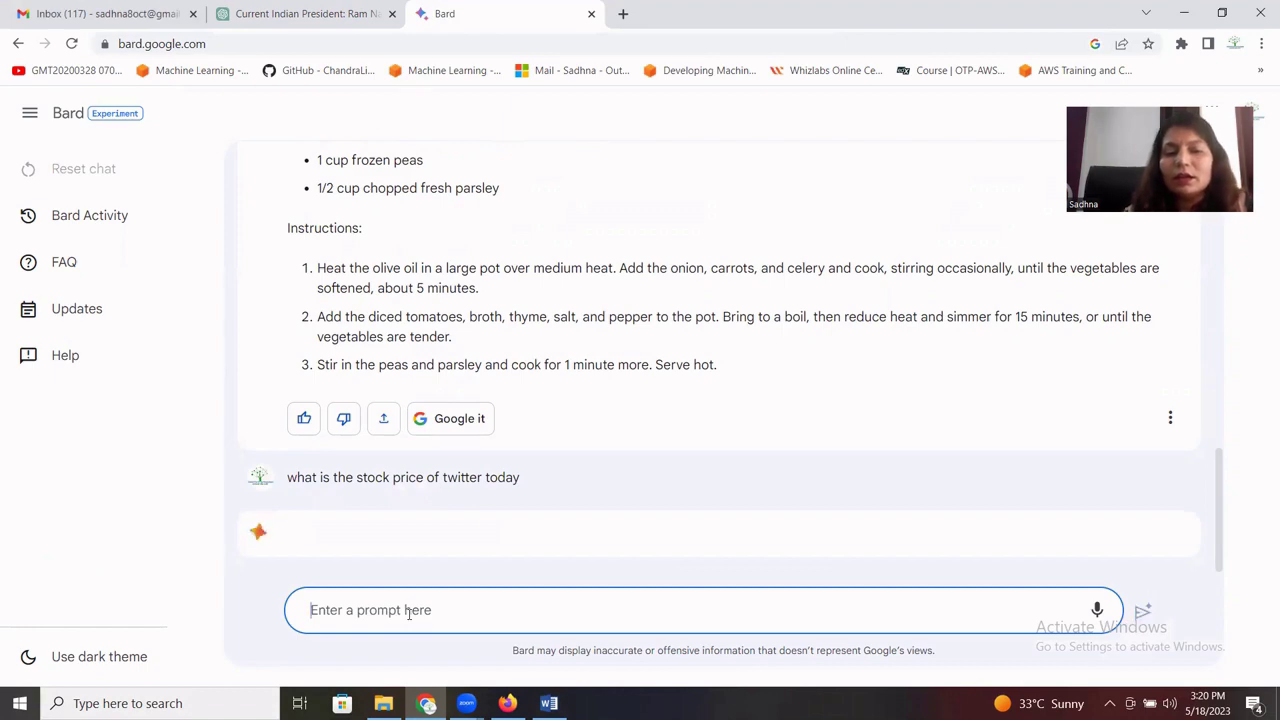
Switch to ChatGPT and ask "what is stock price of twitter today".
{"action": "left_click", "coordinate": [284, 16]}
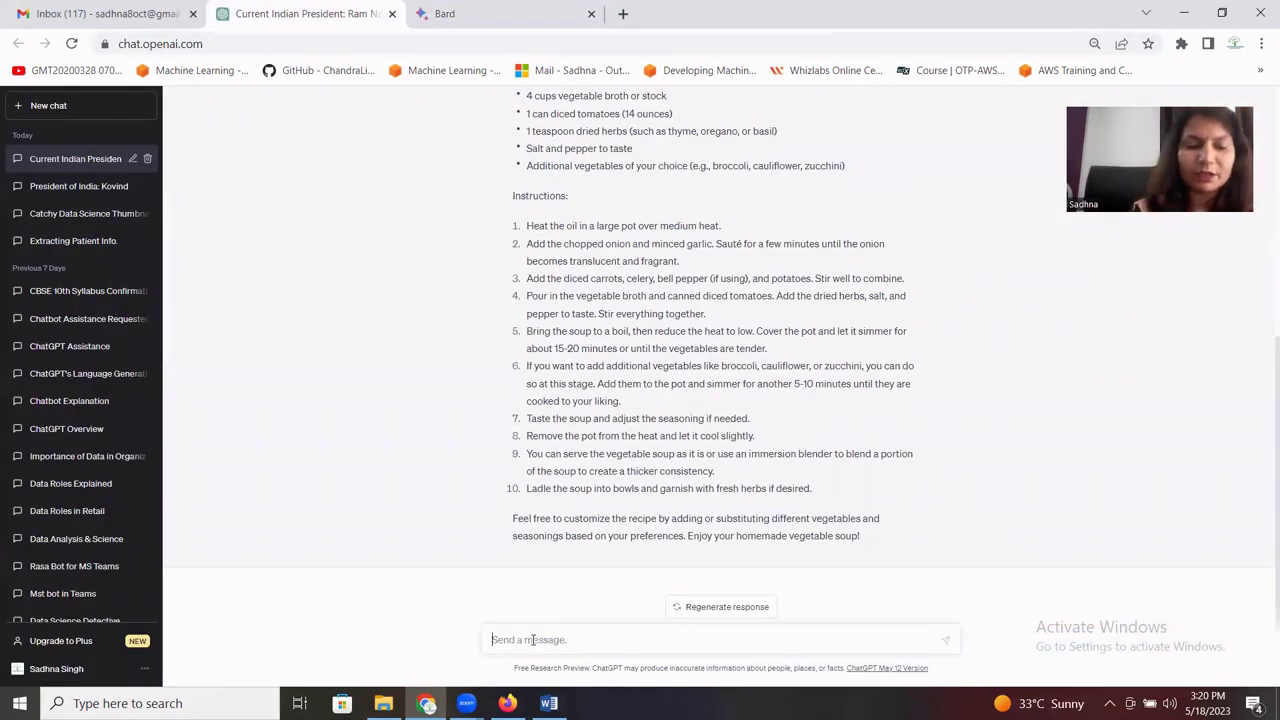
{"action": "type", "text": "what is"}
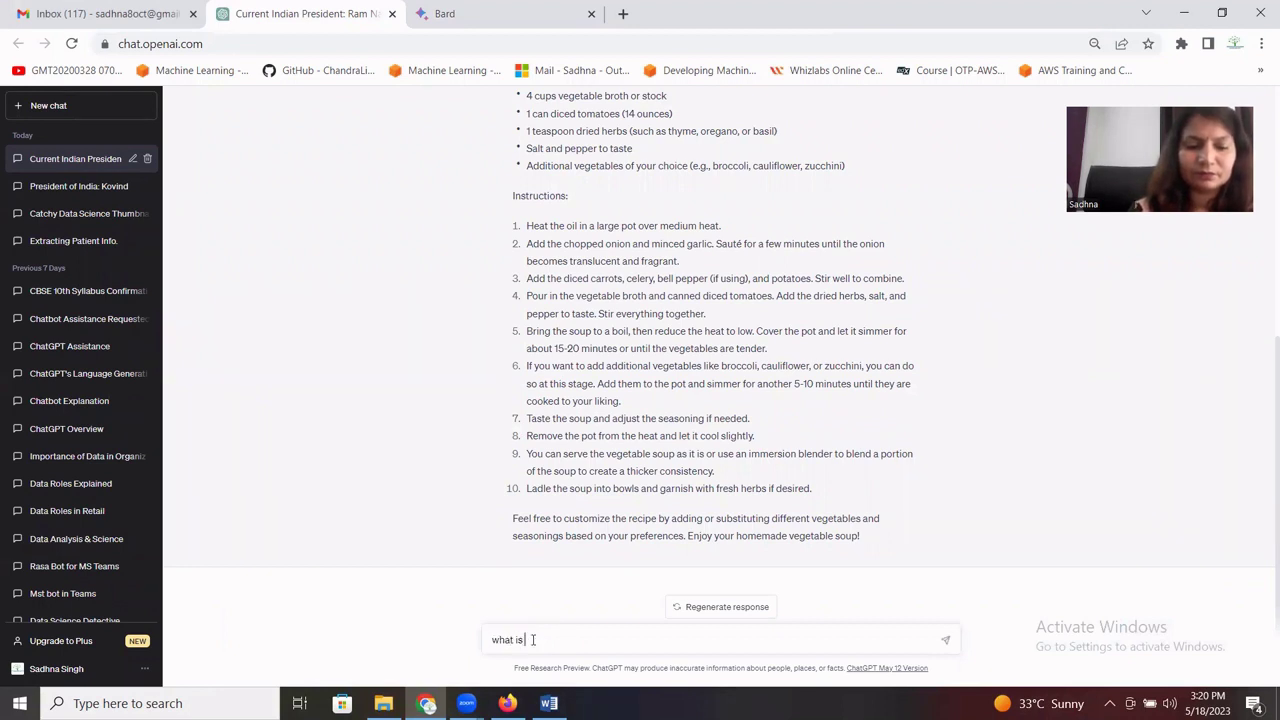
{"action": "type", "text": " stock price of twit"}
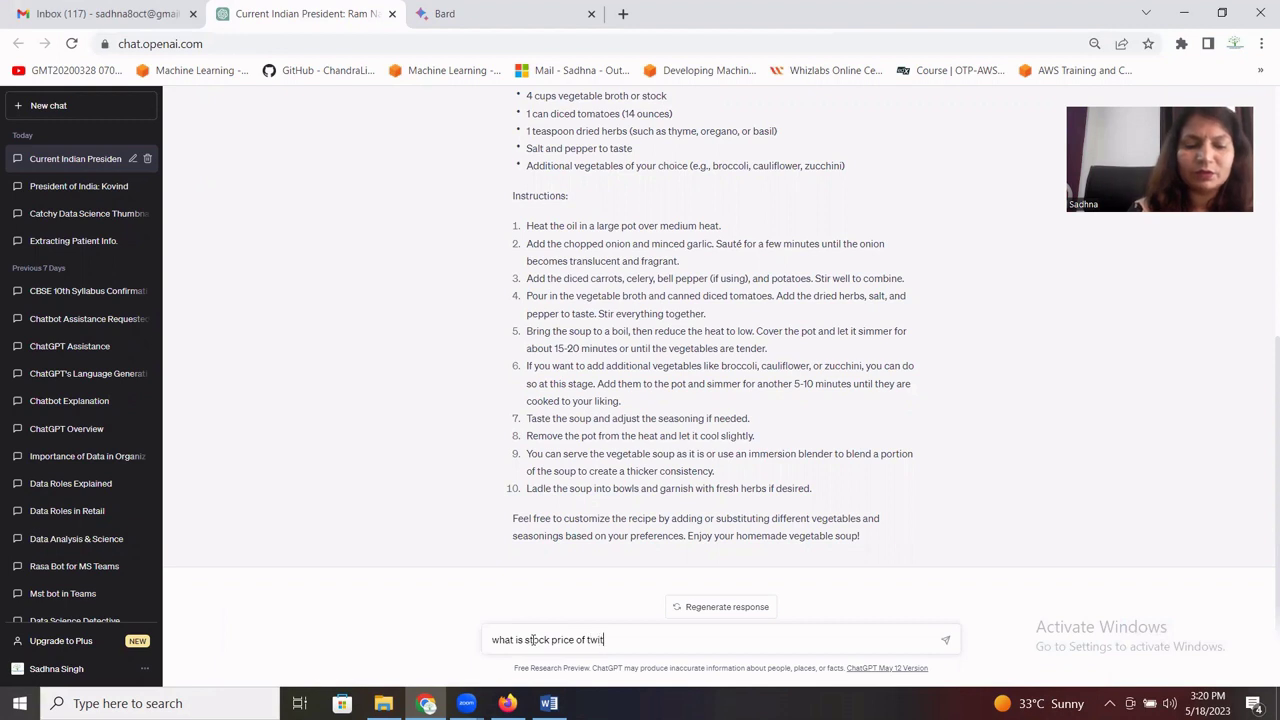
{"action": "type", "text": "ter today"}
{"action": "key", "text": "Return"}
Show the related search topics for Bard's Twitter stock answer, and compare it with ChatGPT's answer.
{"action": "left_click", "coordinate": [502, 13]}
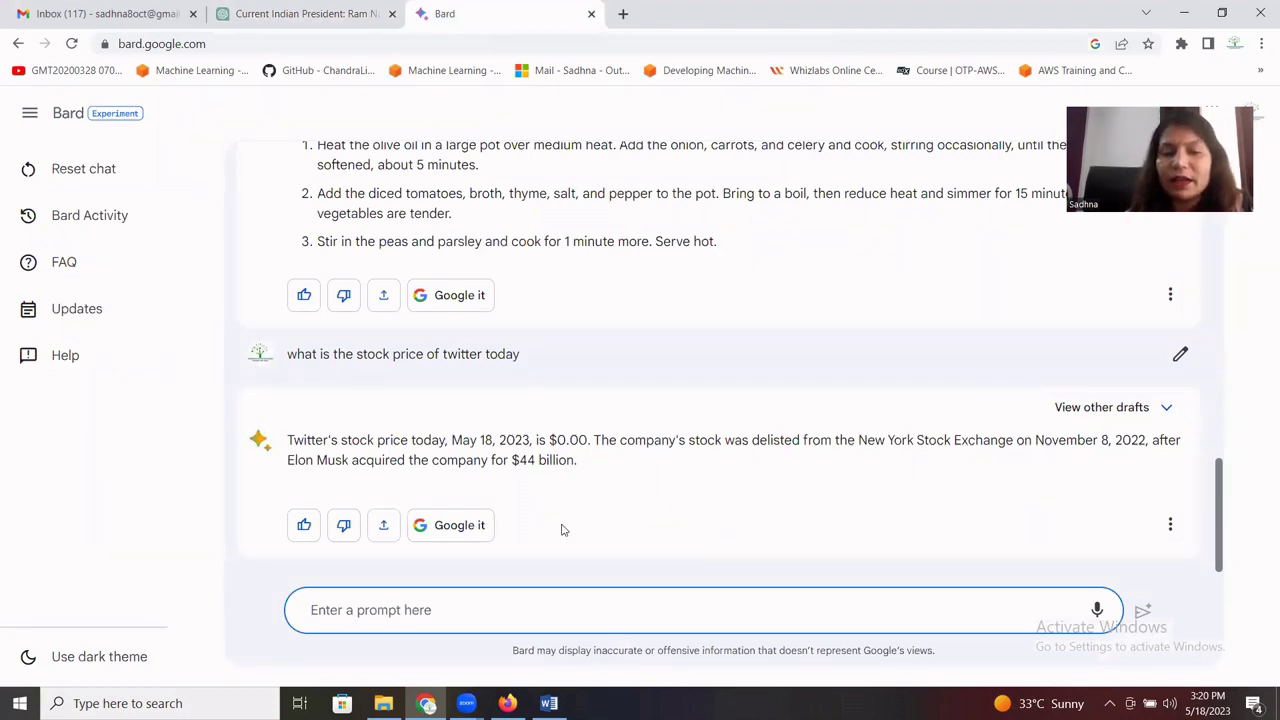
{"action": "left_click", "coordinate": [459, 525]}
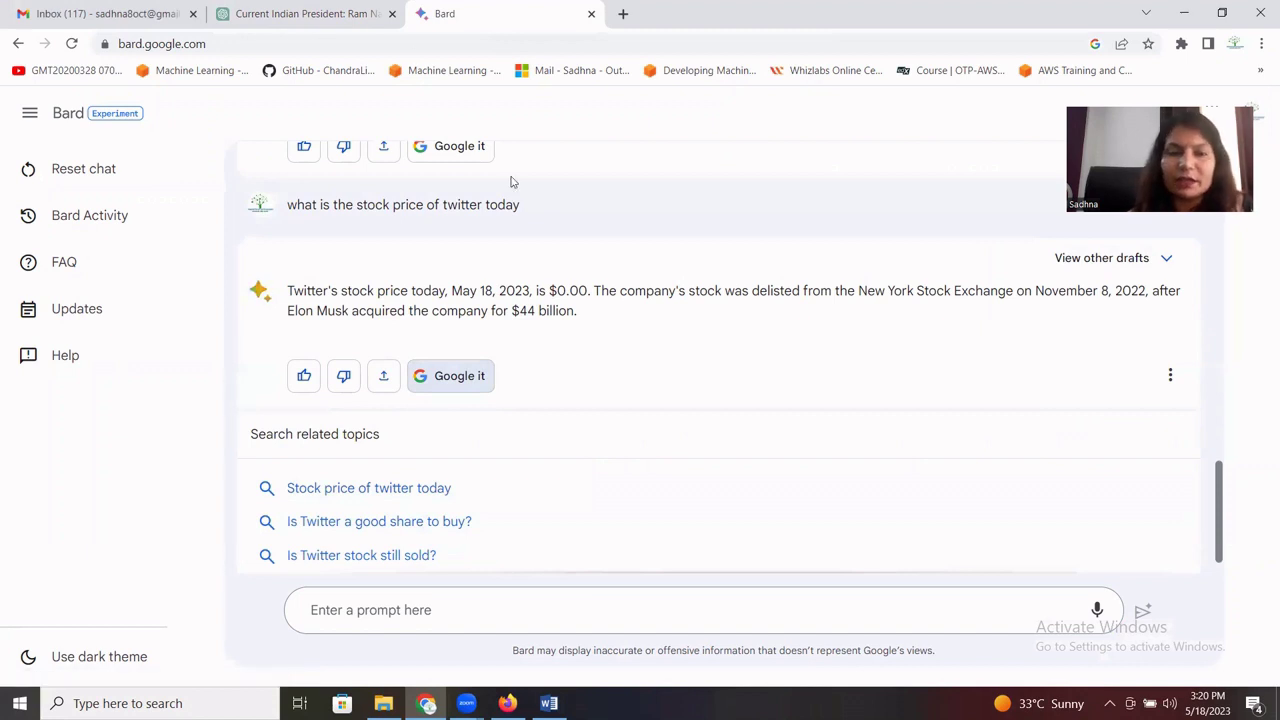
{"action": "left_click", "coordinate": [308, 13]}
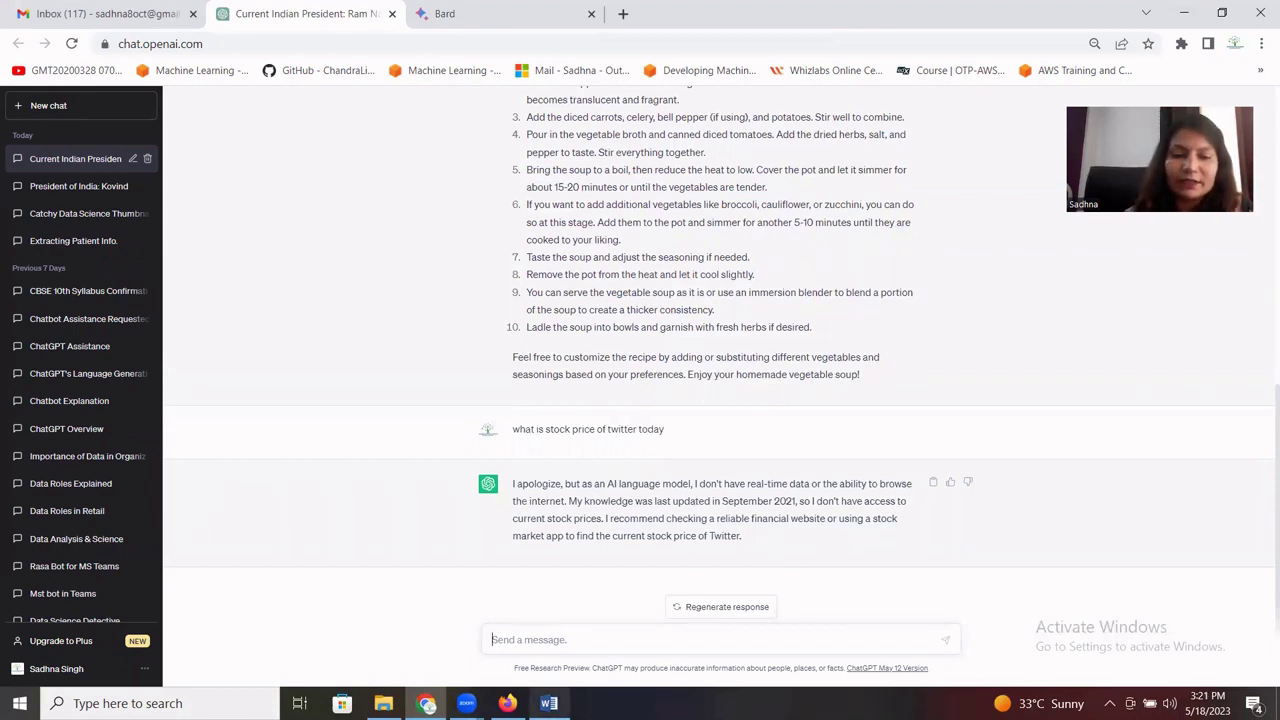
Check the prompt list in Word, and submit "write an essay for 10 year kid about "mother"" to ChatGPT.
{"action": "left_click", "coordinate": [548, 703]}
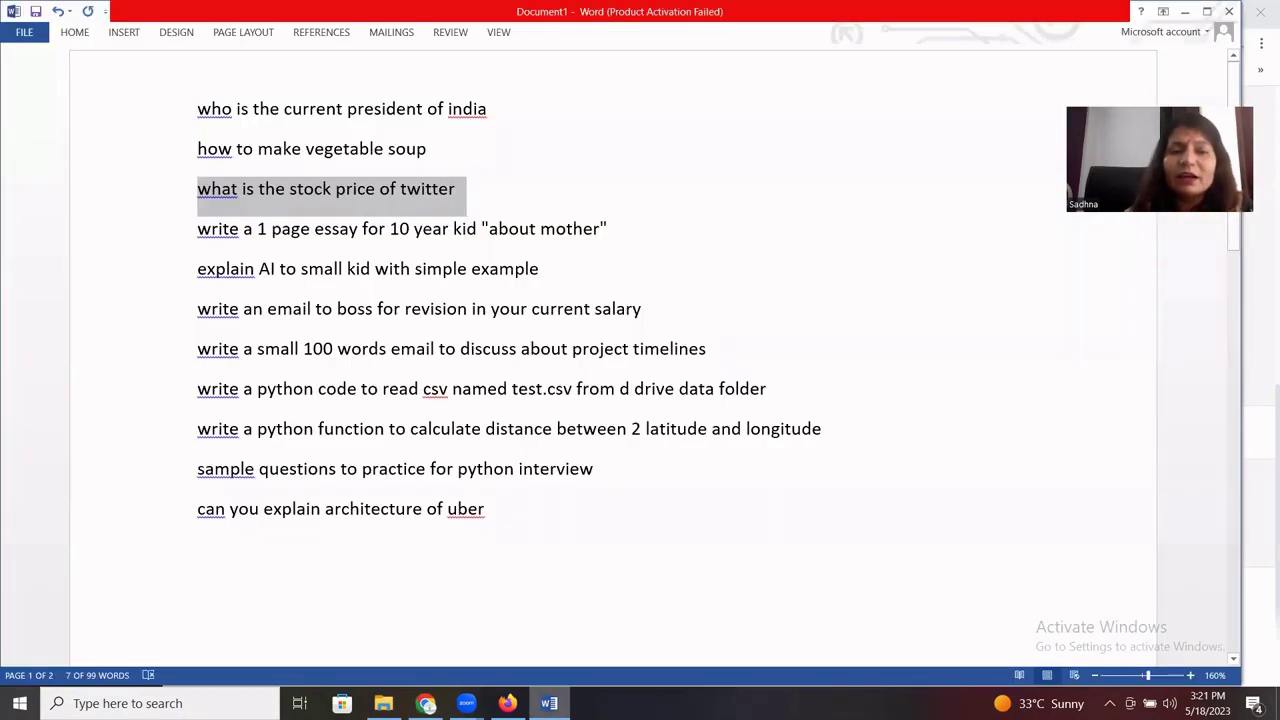
{"action": "left_click", "coordinate": [548, 703]}
{"action": "left_click", "coordinate": [529, 632]}
{"action": "type", "text": "w"}
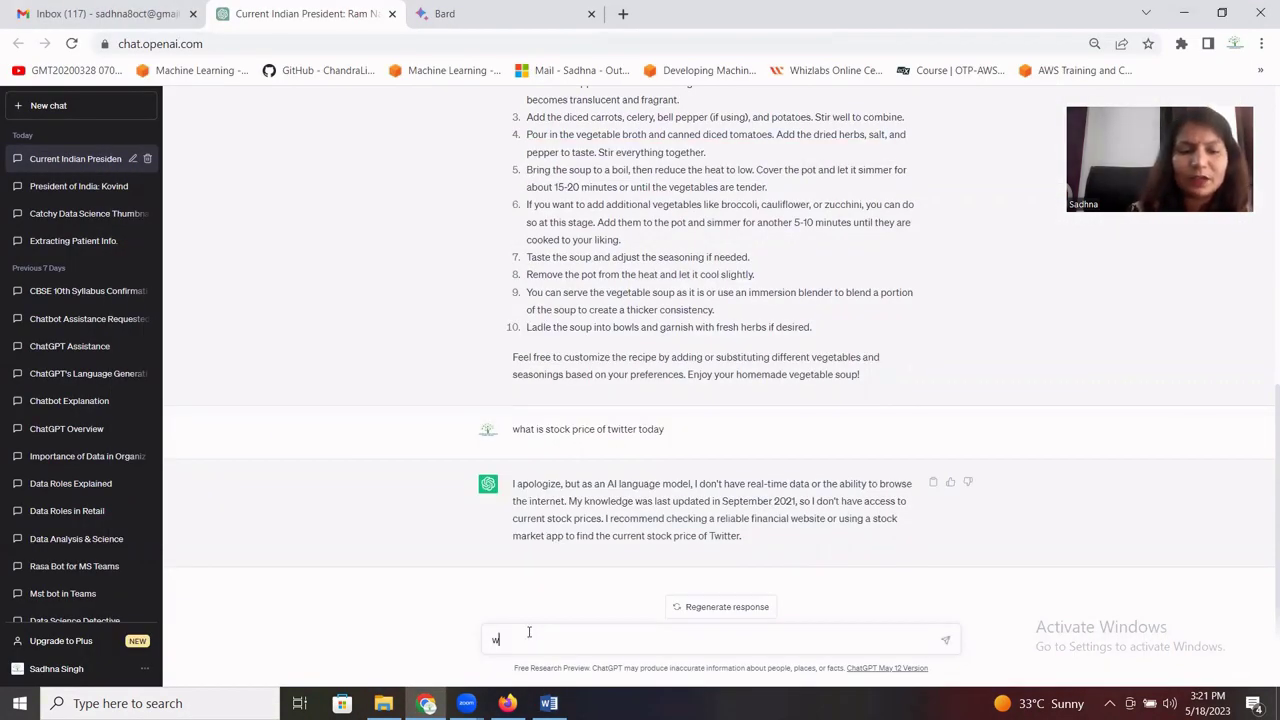
{"action": "type", "text": "rite an essay for 10 year kid about "}
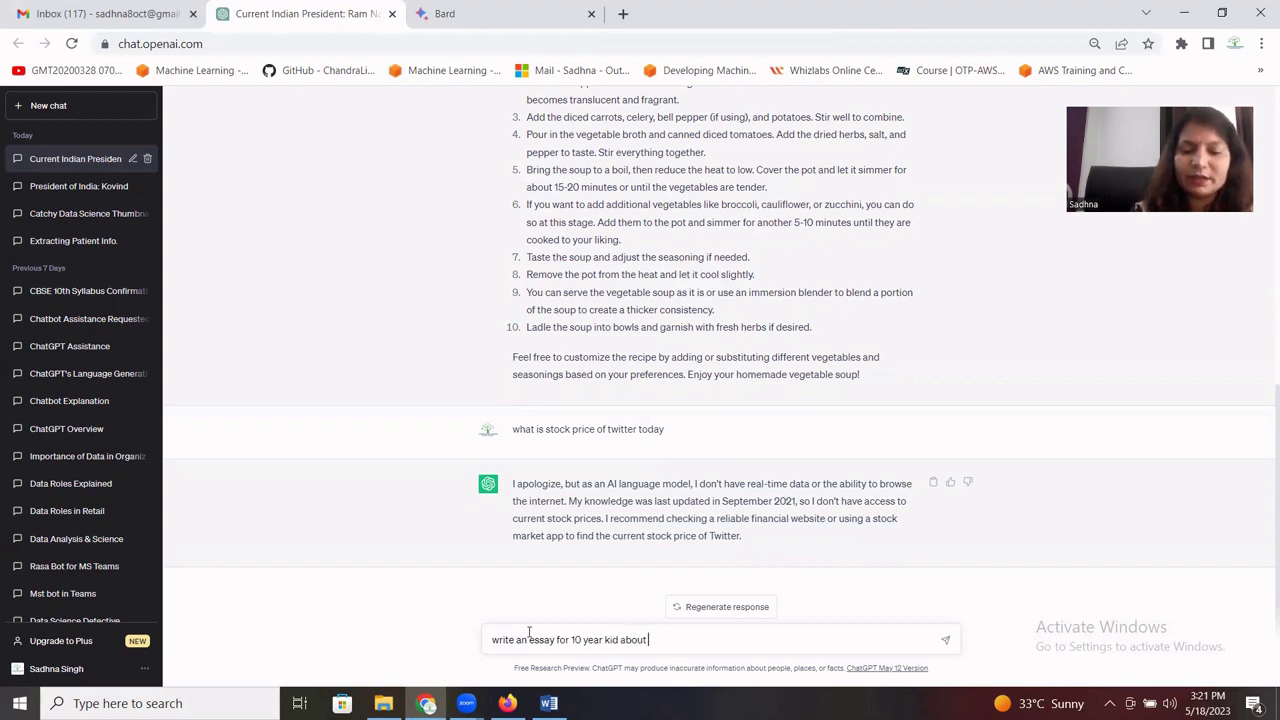
{"action": "type", "text": "\"mothe"}
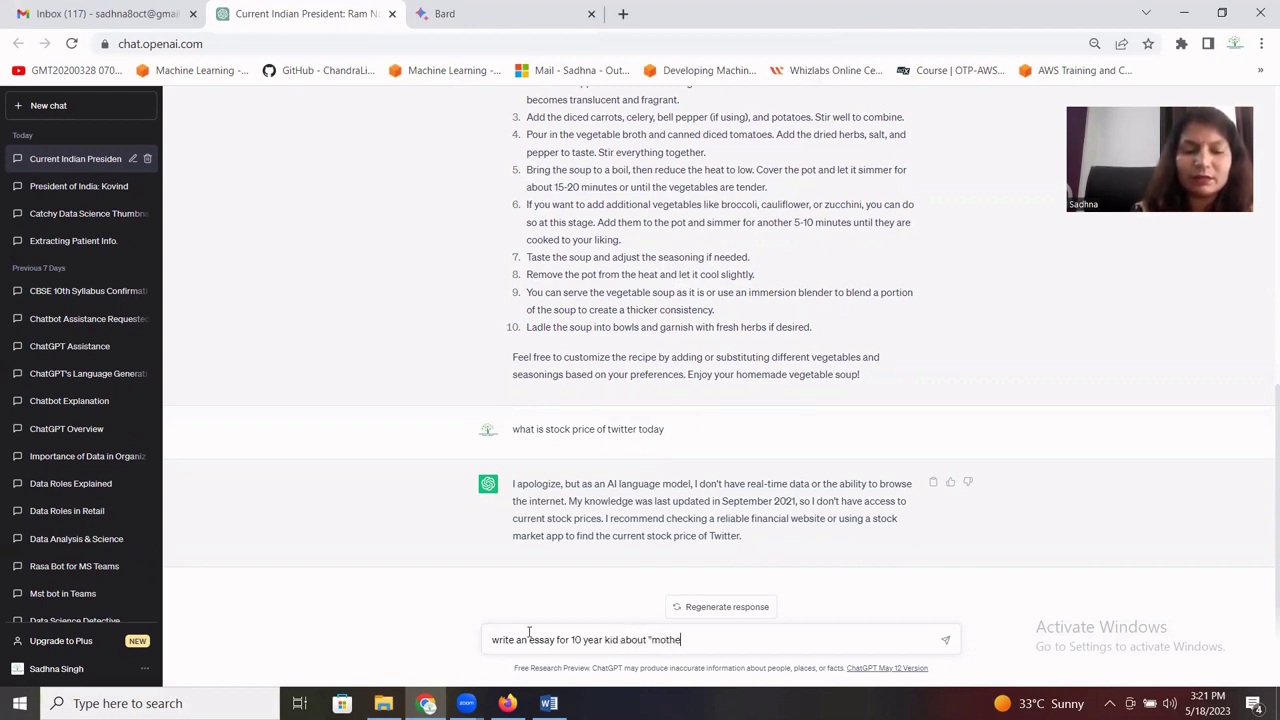
{"action": "type", "text": "r\""}
{"action": "key", "text": "Return"}
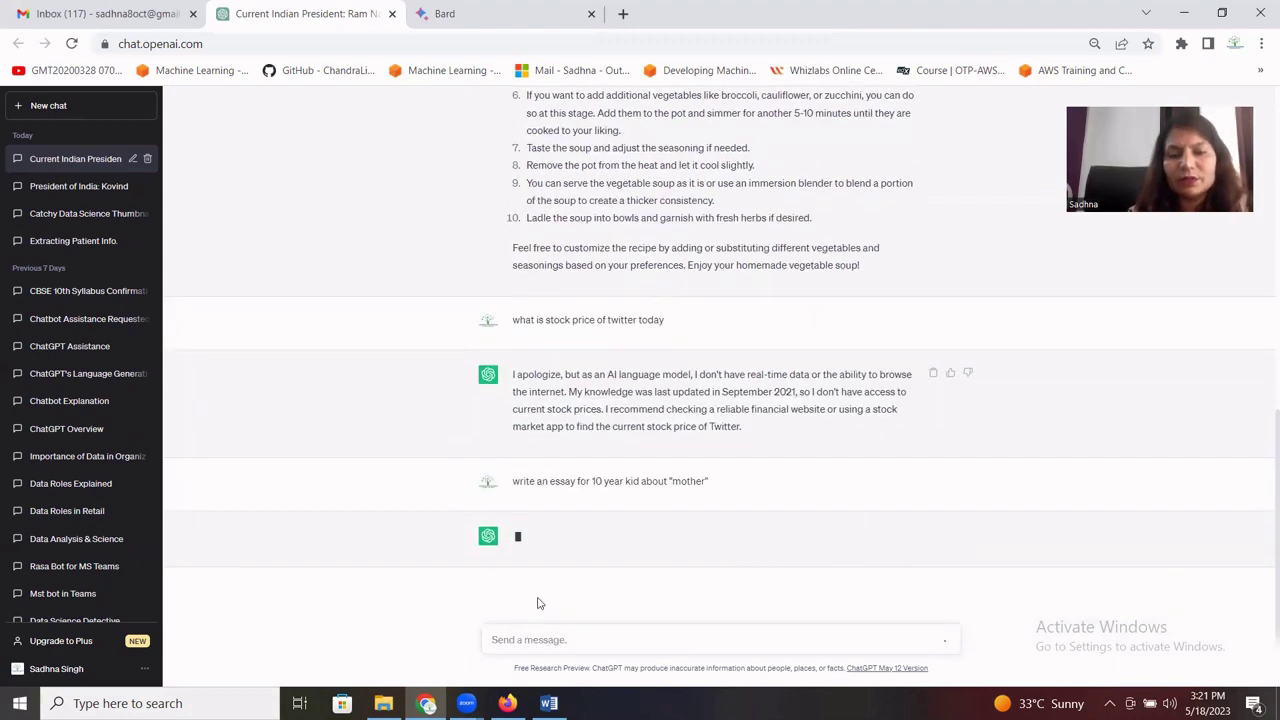
Switch to Bard and submit the same essay prompt, "write an essay for 10 year kid about "mother"".
{"action": "left_click", "coordinate": [520, 15]}
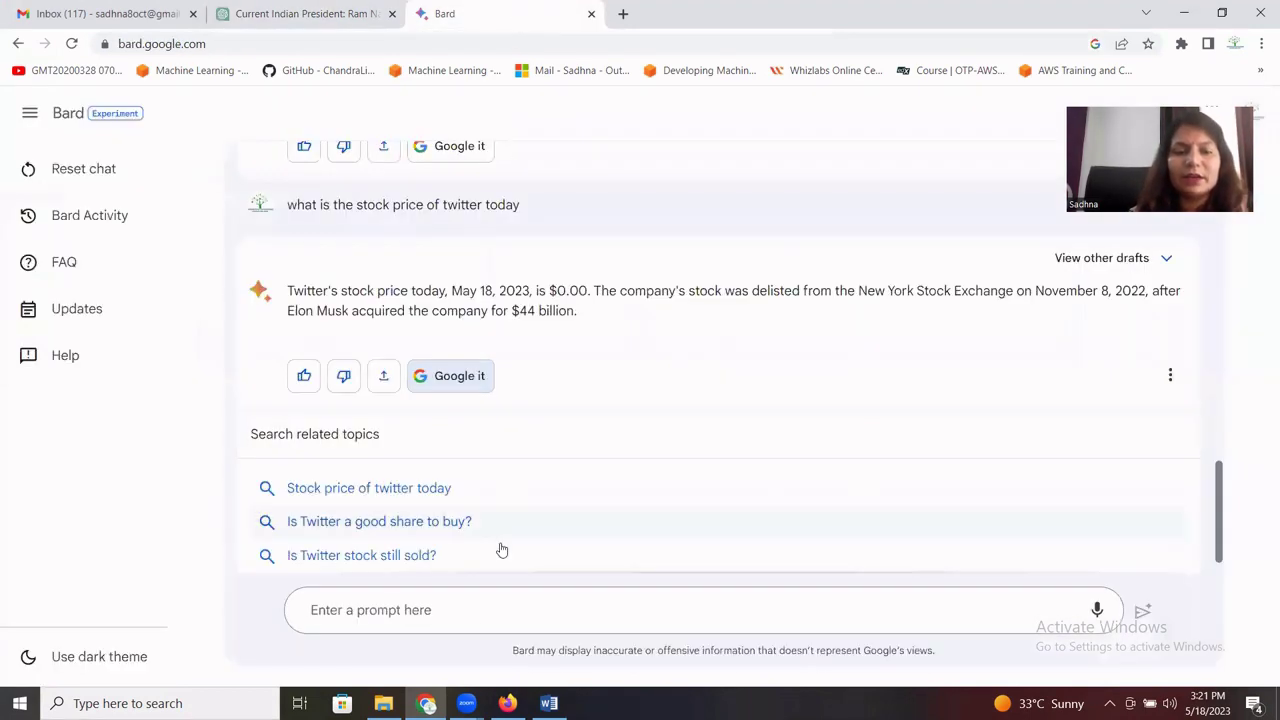
{"action": "left_click", "coordinate": [364, 609]}
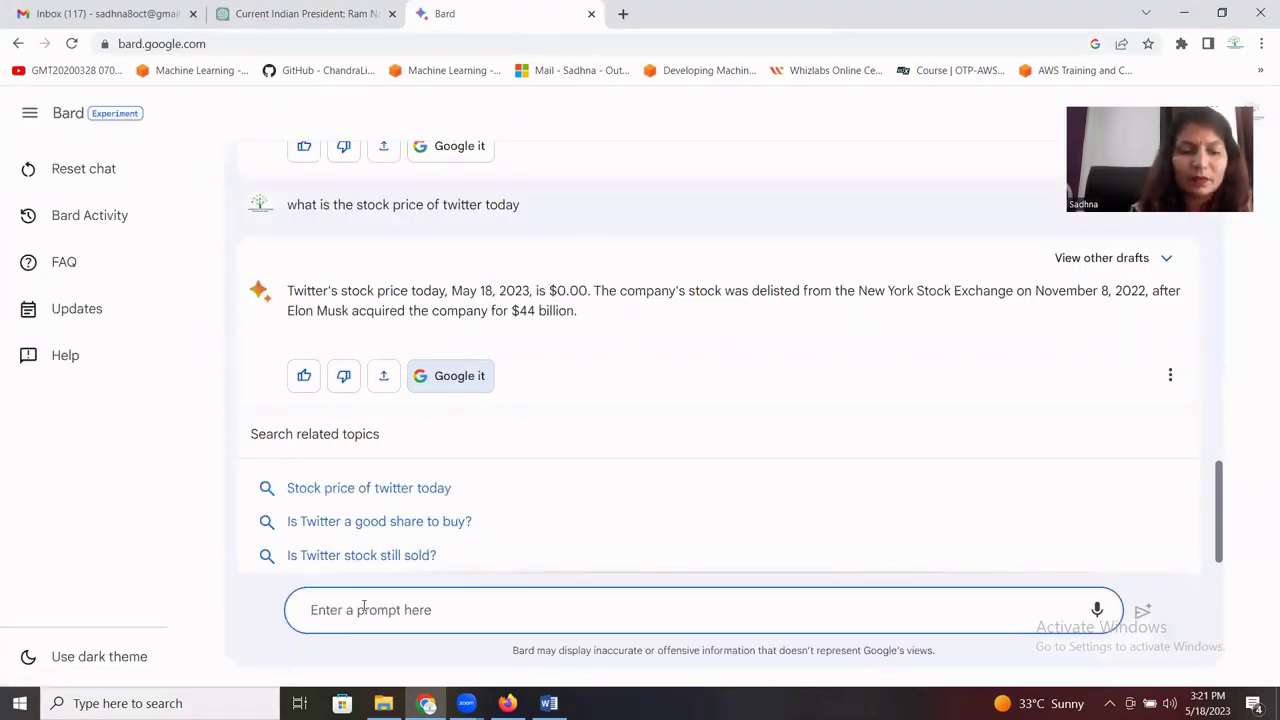
{"action": "type", "text": "write an es"}
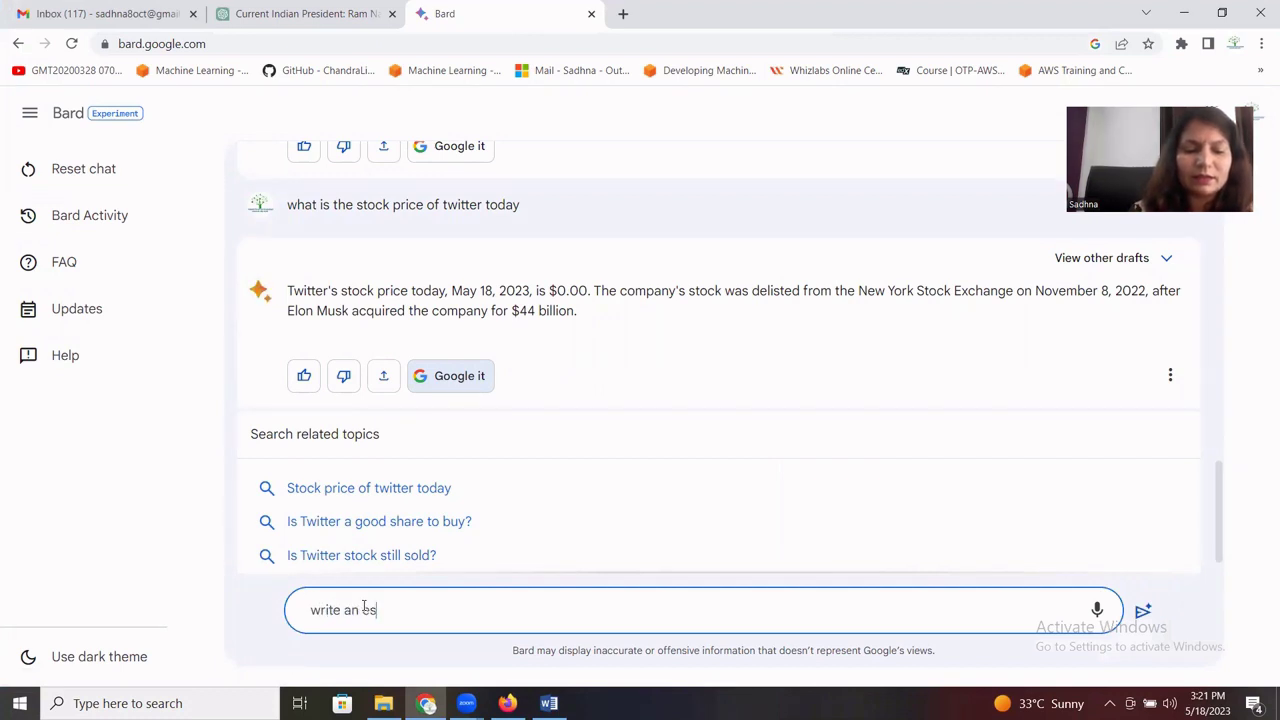
{"action": "type", "text": "say for 10 "}
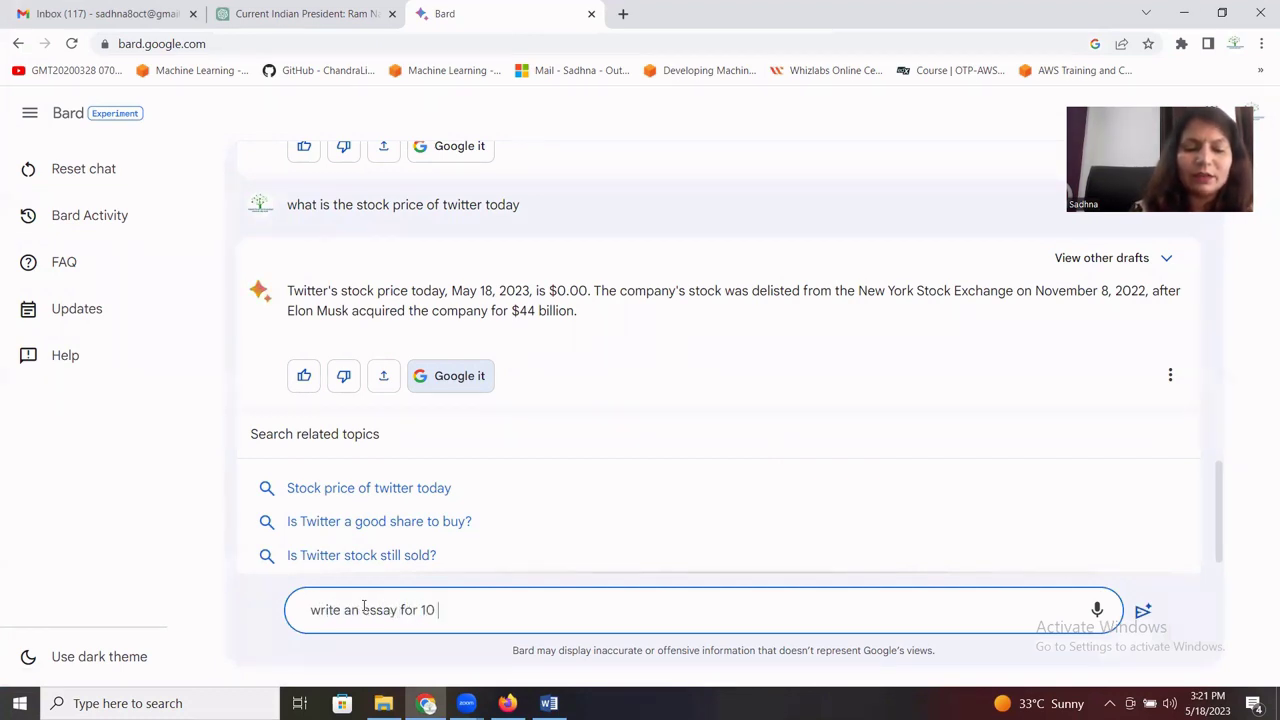
{"action": "type", "text": "year kid abou"}
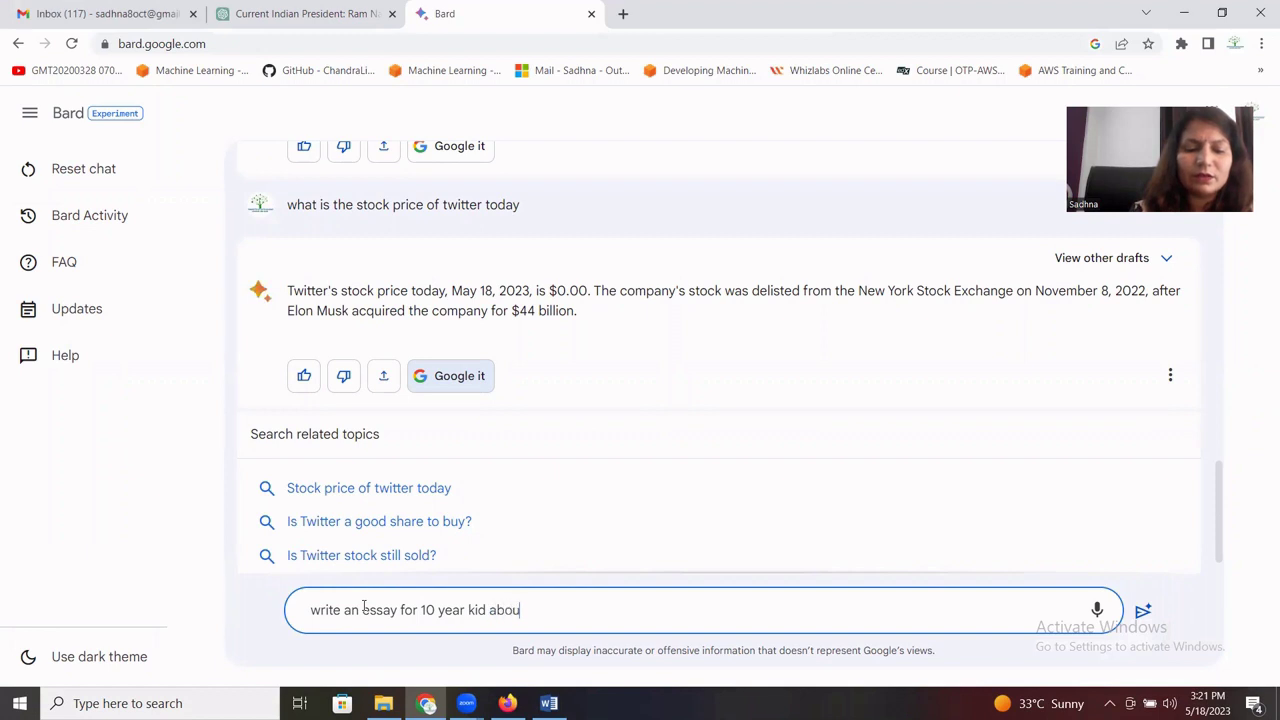
{"action": "type", "text": "t \"mother"}
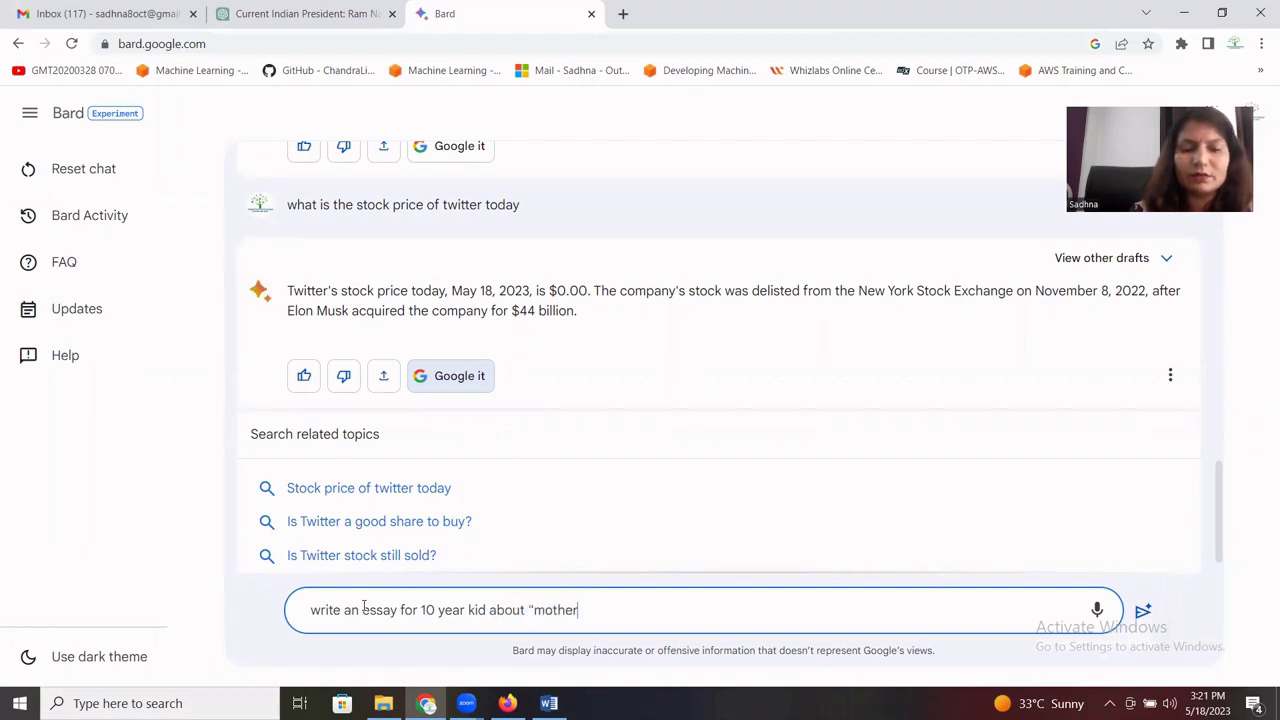
{"action": "type", "text": "\""}
{"action": "key", "text": "Return"}
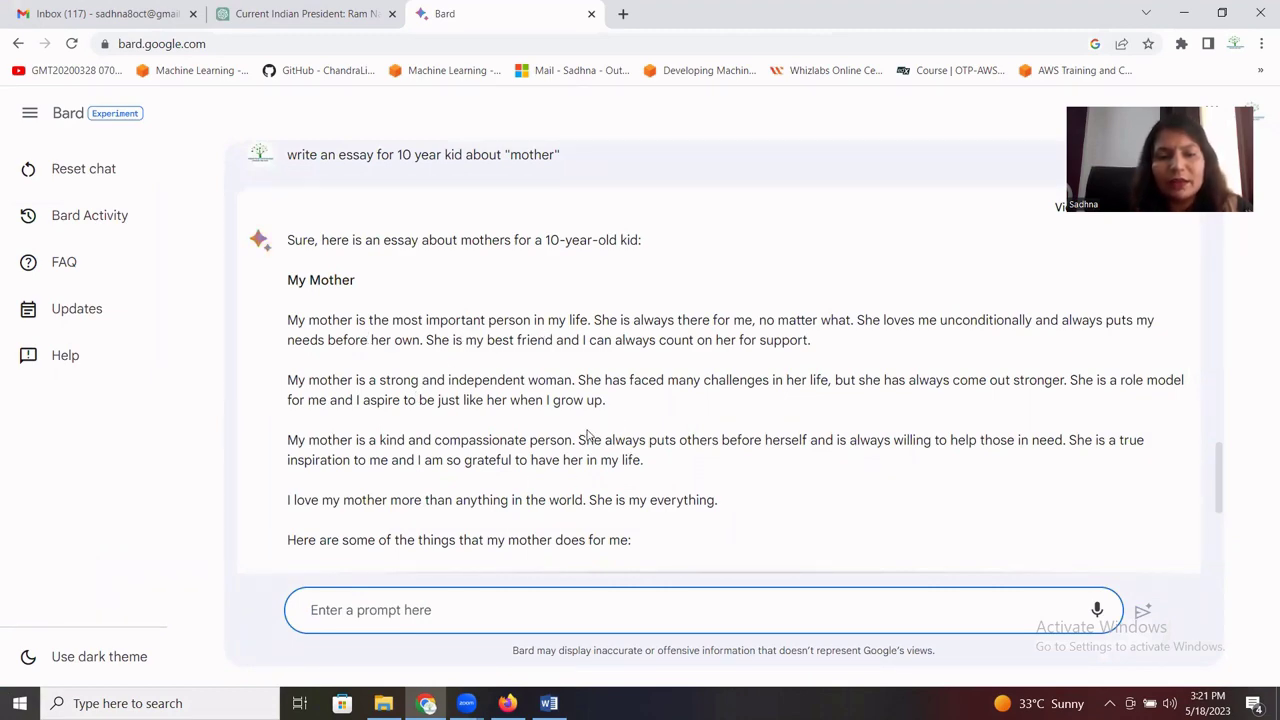
Review ChatGPT's essay about mother from its conclusion back up to its title for comparison with Bard's.
{"action": "left_click", "coordinate": [300, 16]}
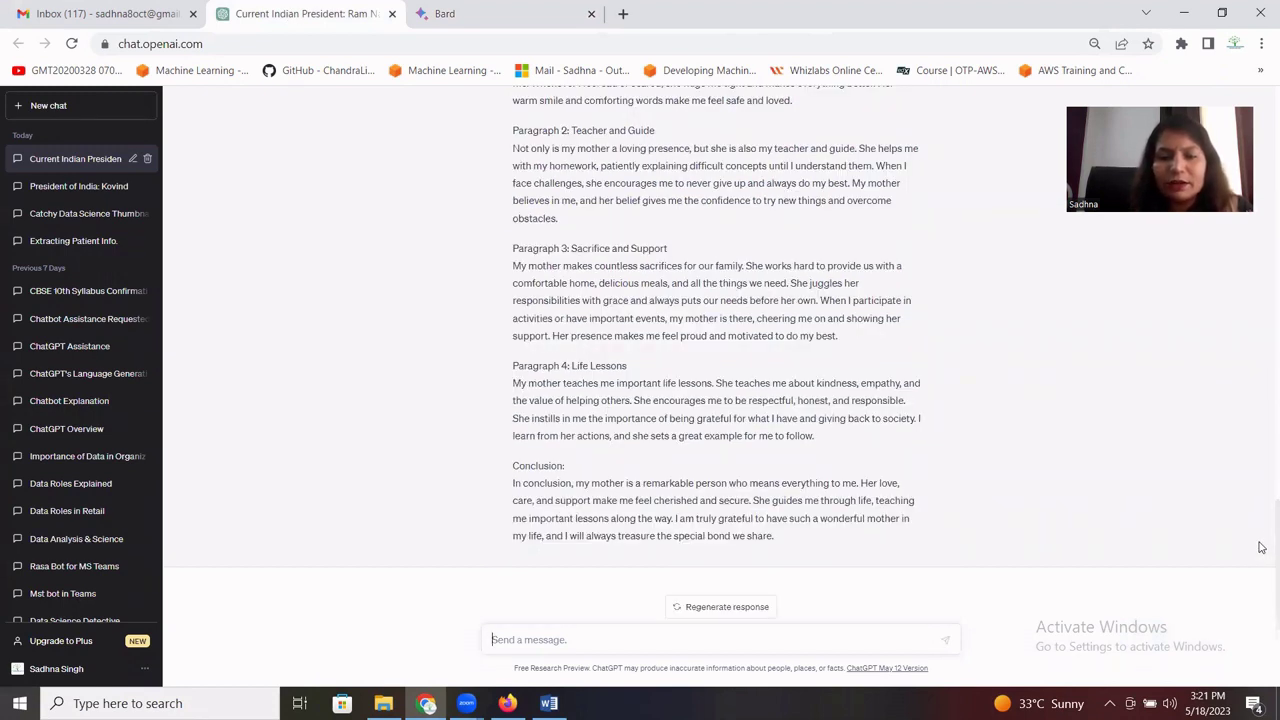
{"action": "scroll", "coordinate": [1261, 547], "scroll_direction": "up", "scroll_amount": 3}
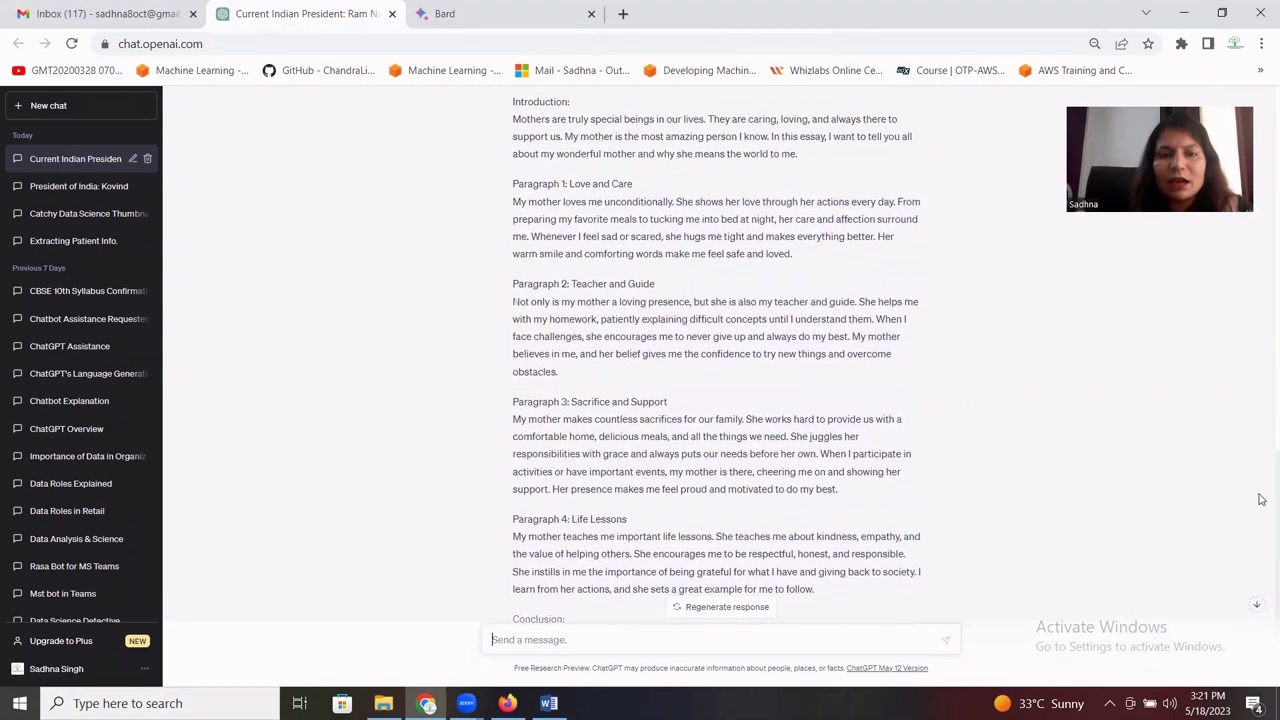
{"action": "scroll", "coordinate": [1261, 485], "scroll_direction": "up", "scroll_amount": 2}
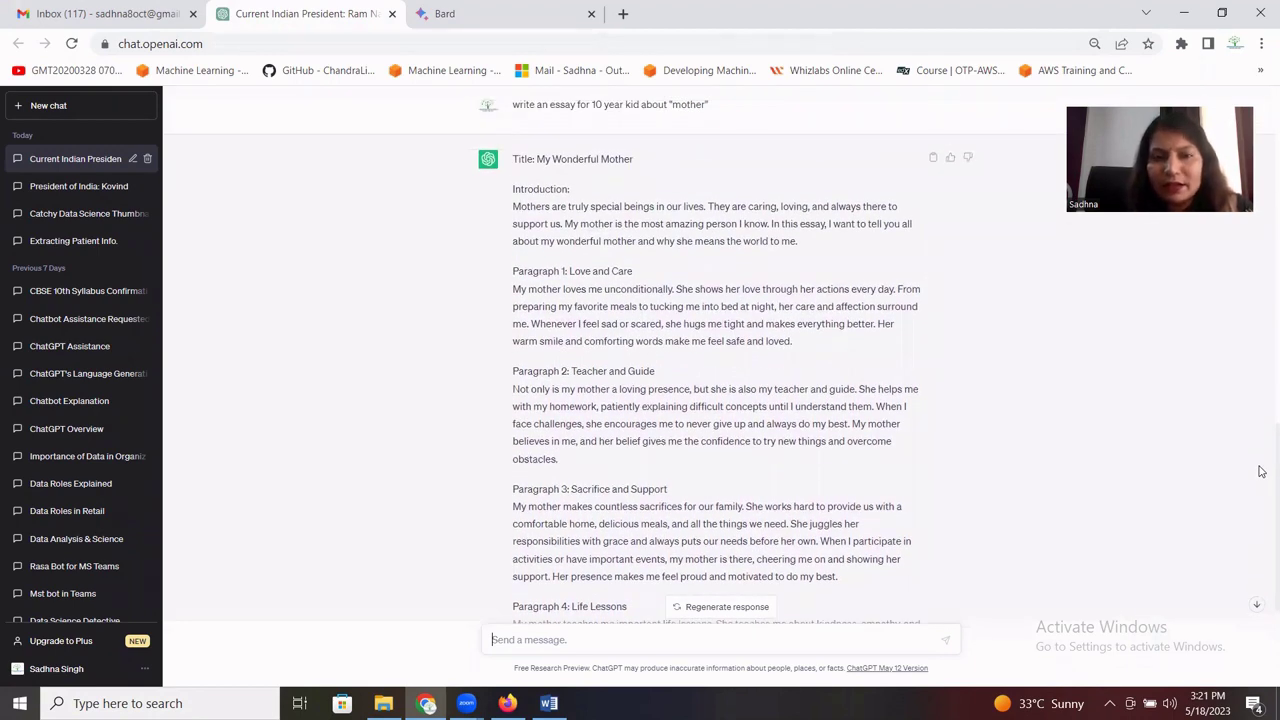
Read the rest of ChatGPT's essay about mother through its conclusion, and return to Bard's essay for comparison.
{"action": "scroll", "coordinate": [1261, 471], "scroll_direction": "down", "scroll_amount": 2}
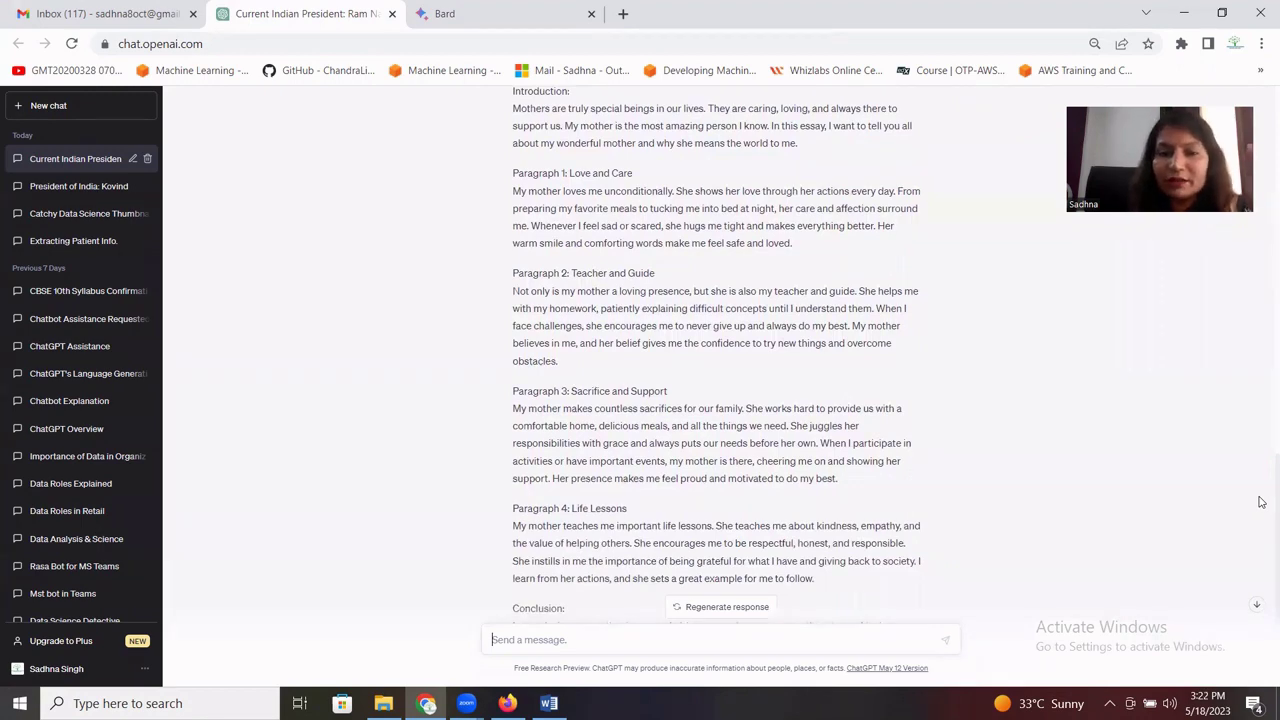
{"action": "scroll", "coordinate": [1261, 502], "scroll_direction": "down", "scroll_amount": 3}
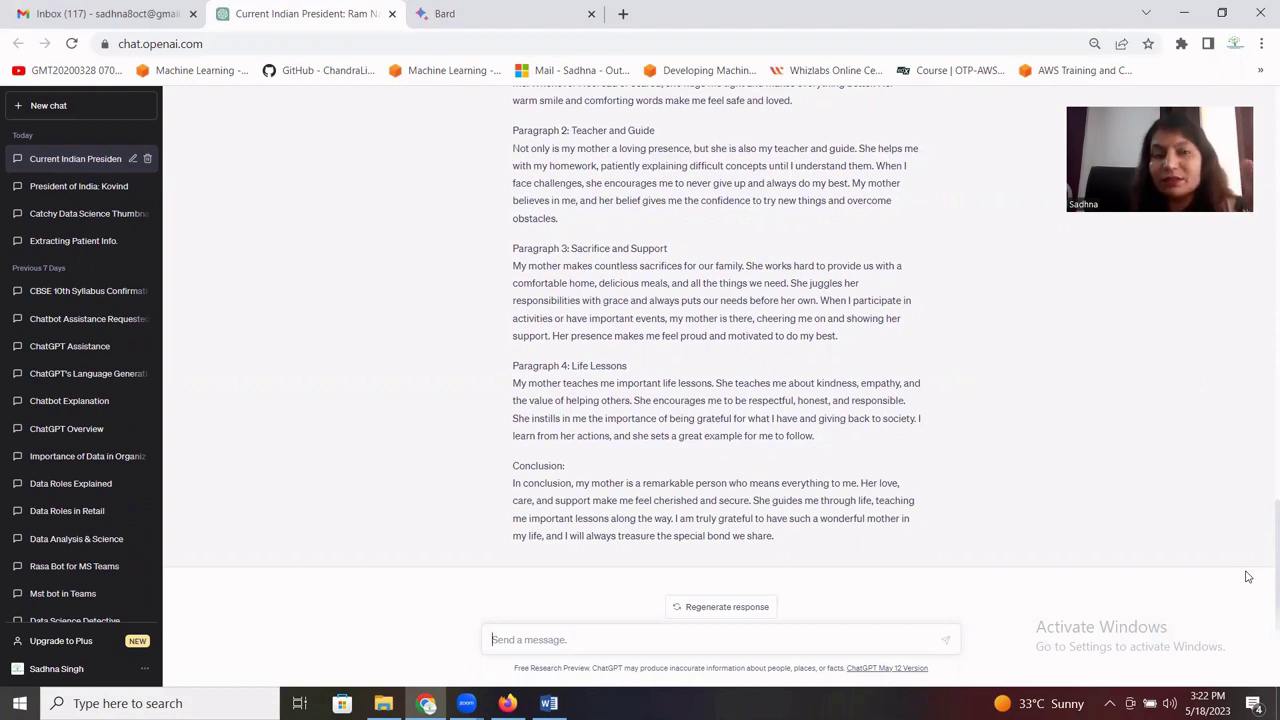
{"action": "left_click", "coordinate": [482, 15]}
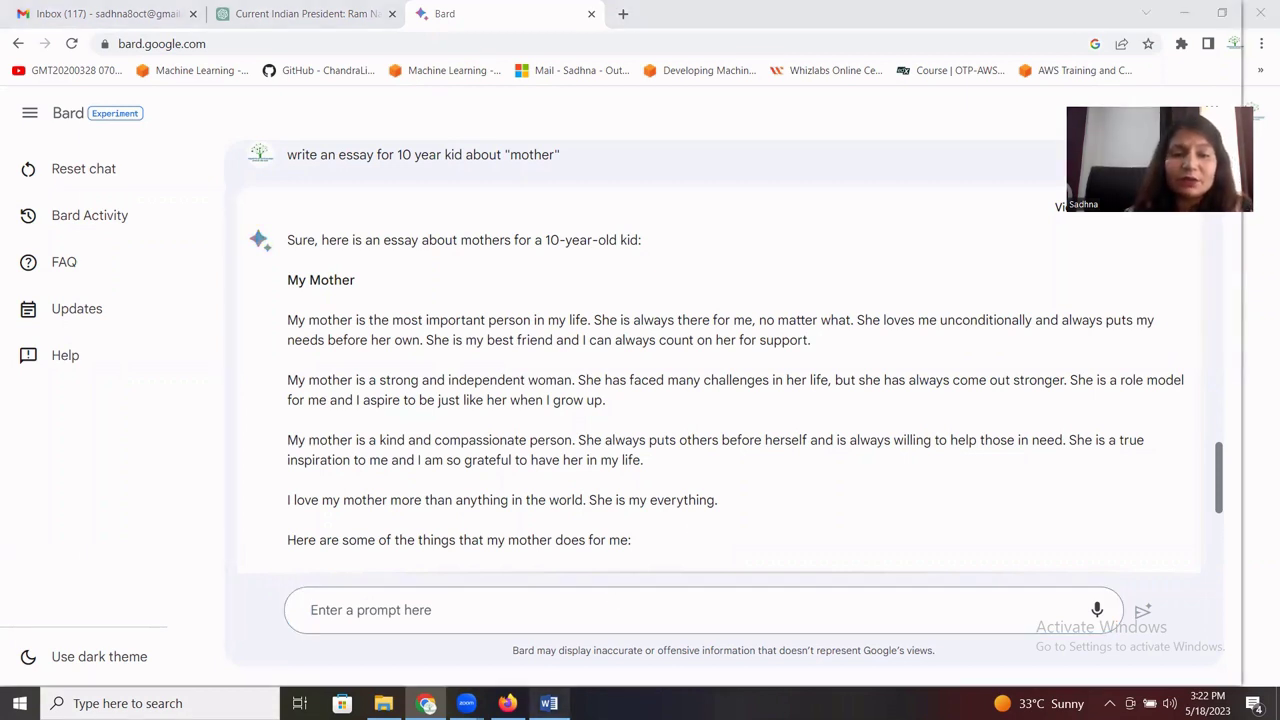
Check the prompt list in Word, and submit "write a short email to boss about project timeline" to Bard.
{"action": "left_click", "coordinate": [548, 703]}
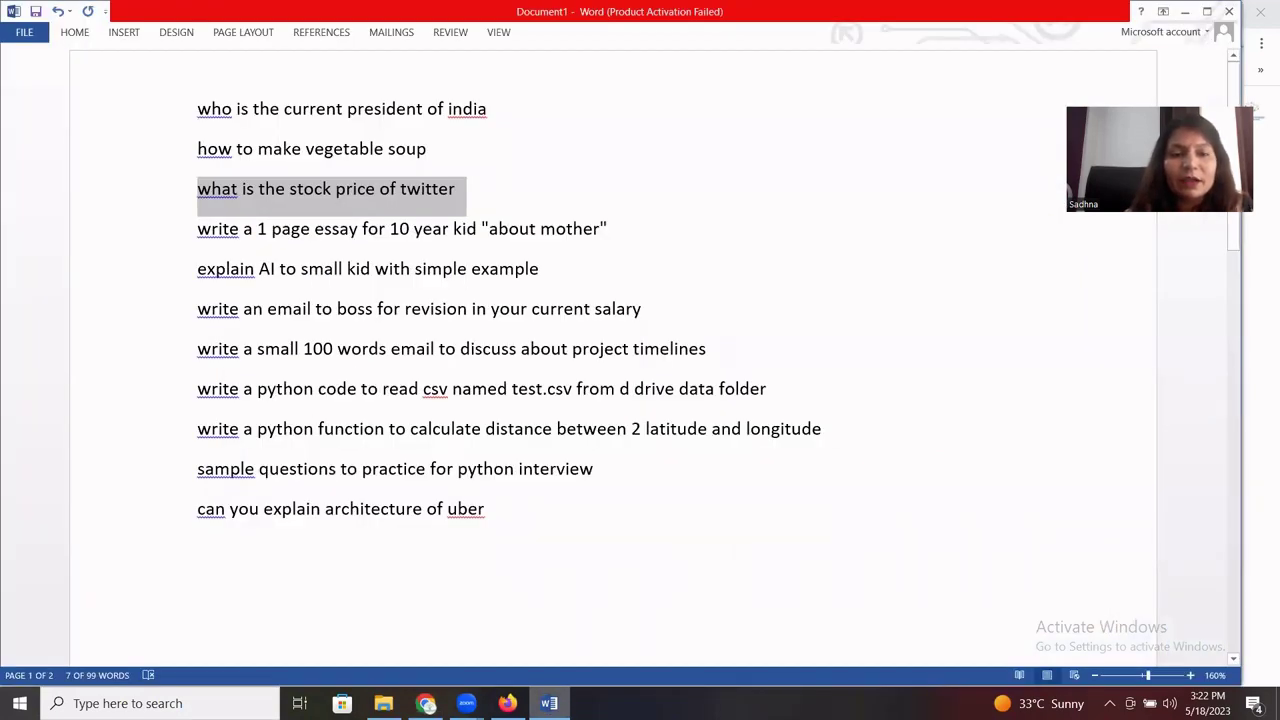
{"action": "key", "text": "alt+Tab"}
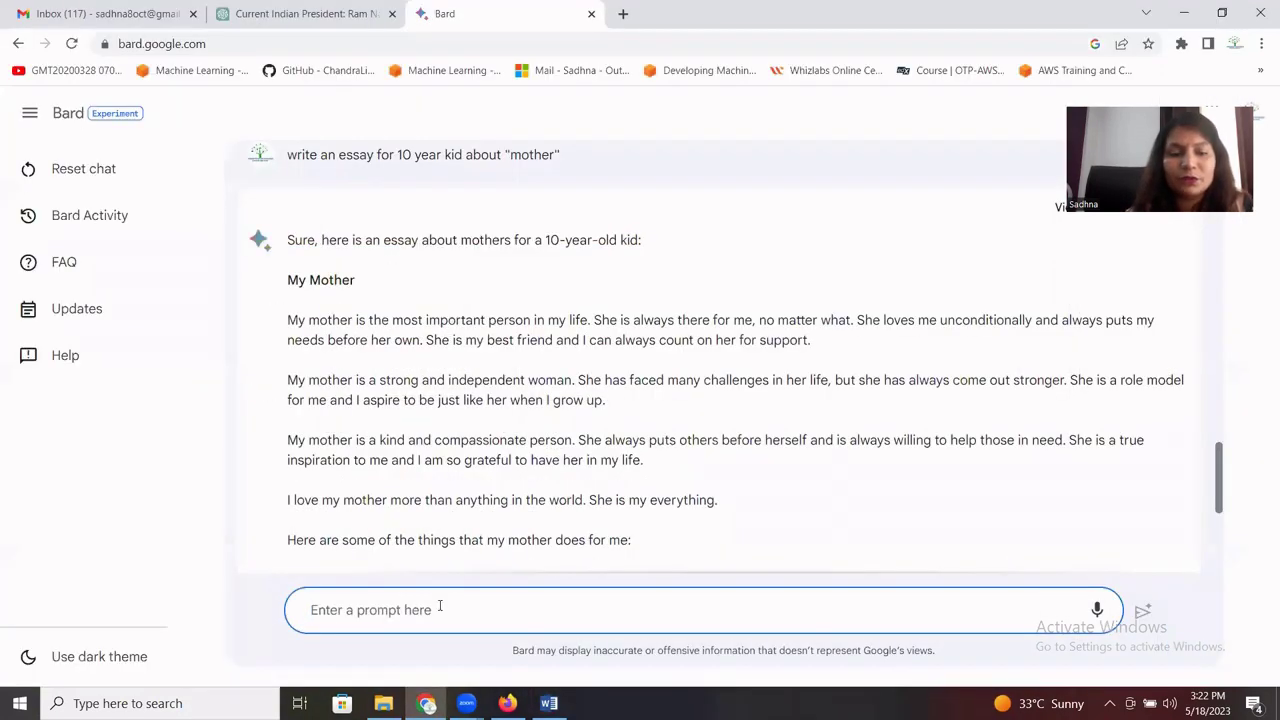
{"action": "type", "text": "write "}
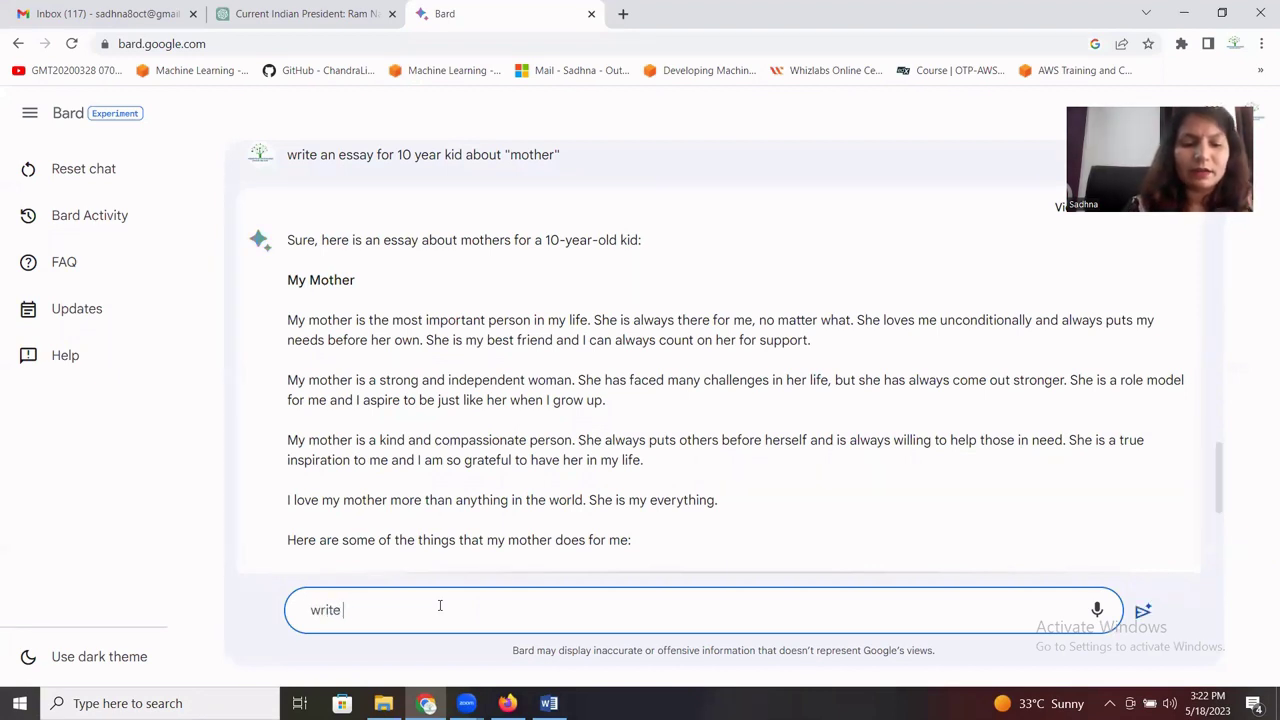
{"action": "type", "text": "an e"}
{"action": "key", "text": "BackSpace"}
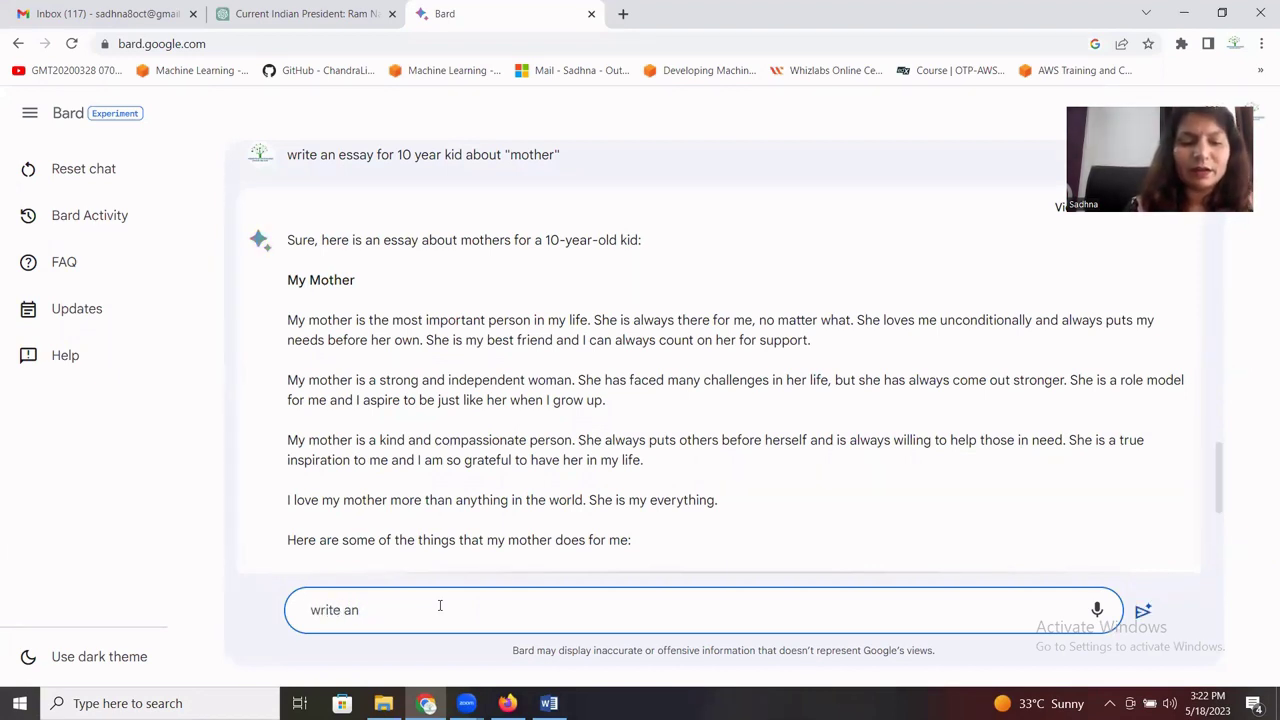
{"action": "key", "text": "BackSpace"}
{"action": "type", "text": "shor"}
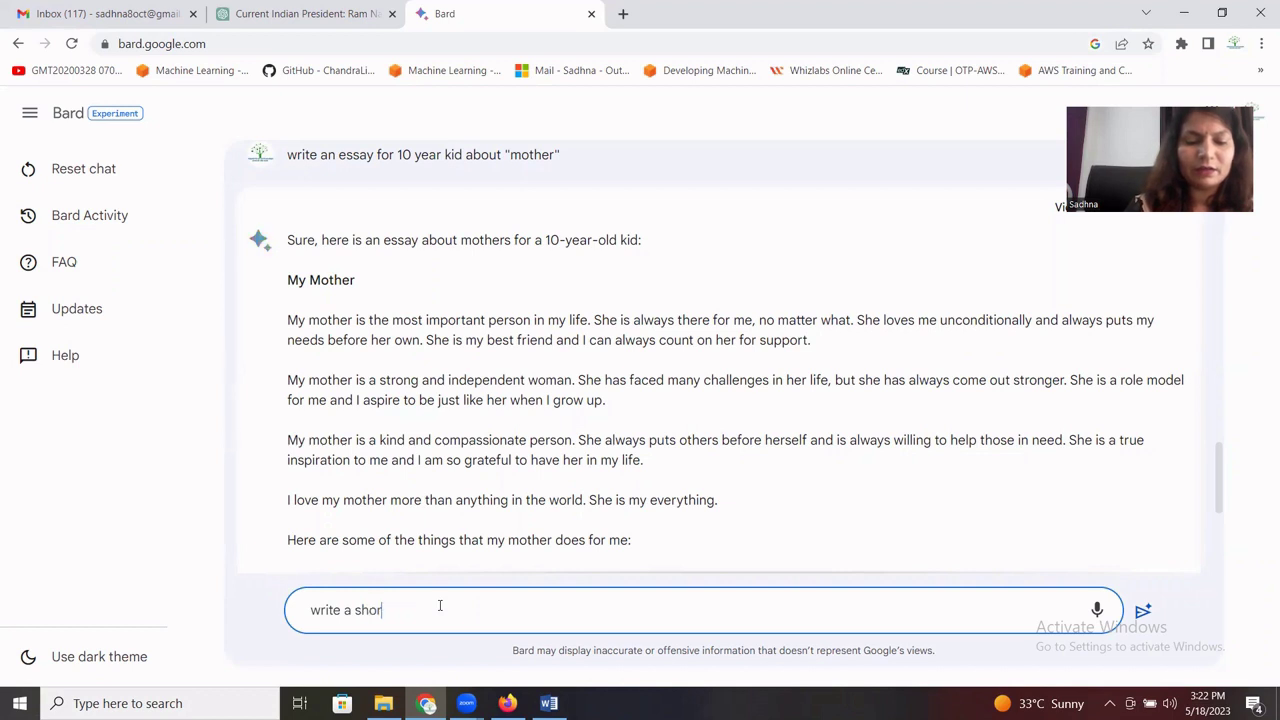
{"action": "type", "text": "t email to b"}
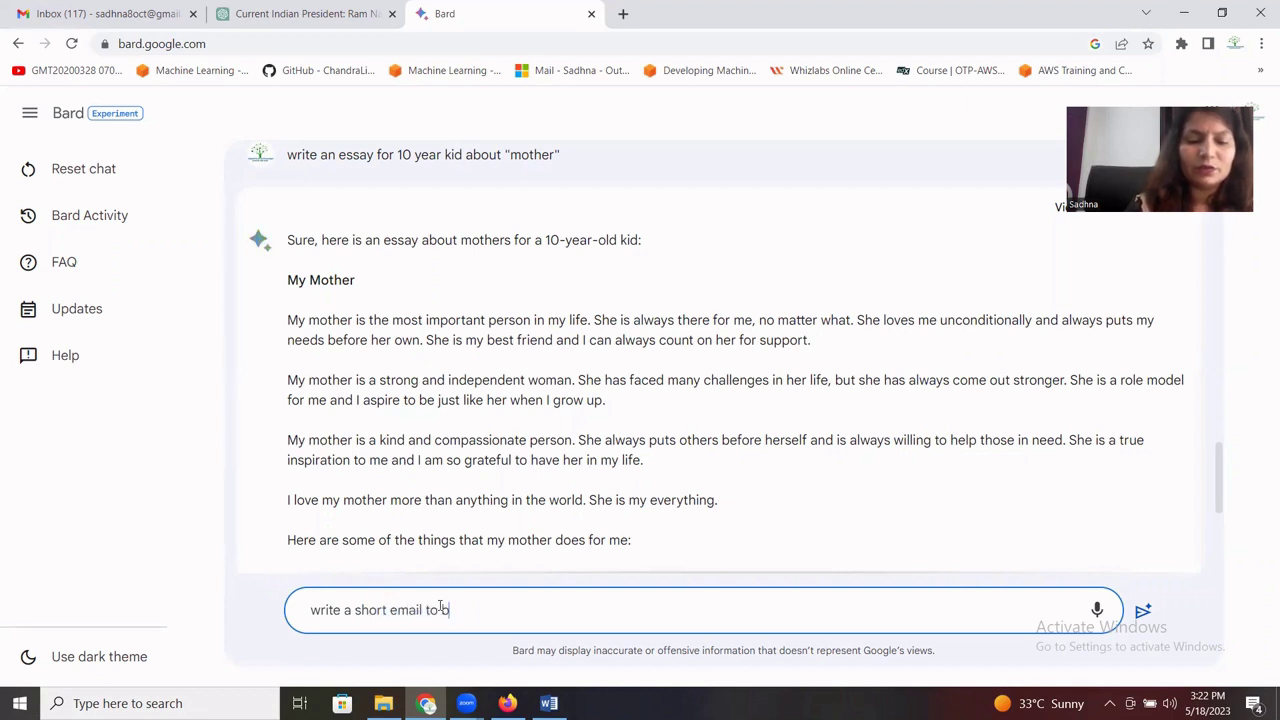
{"action": "type", "text": "oss aboutp"}
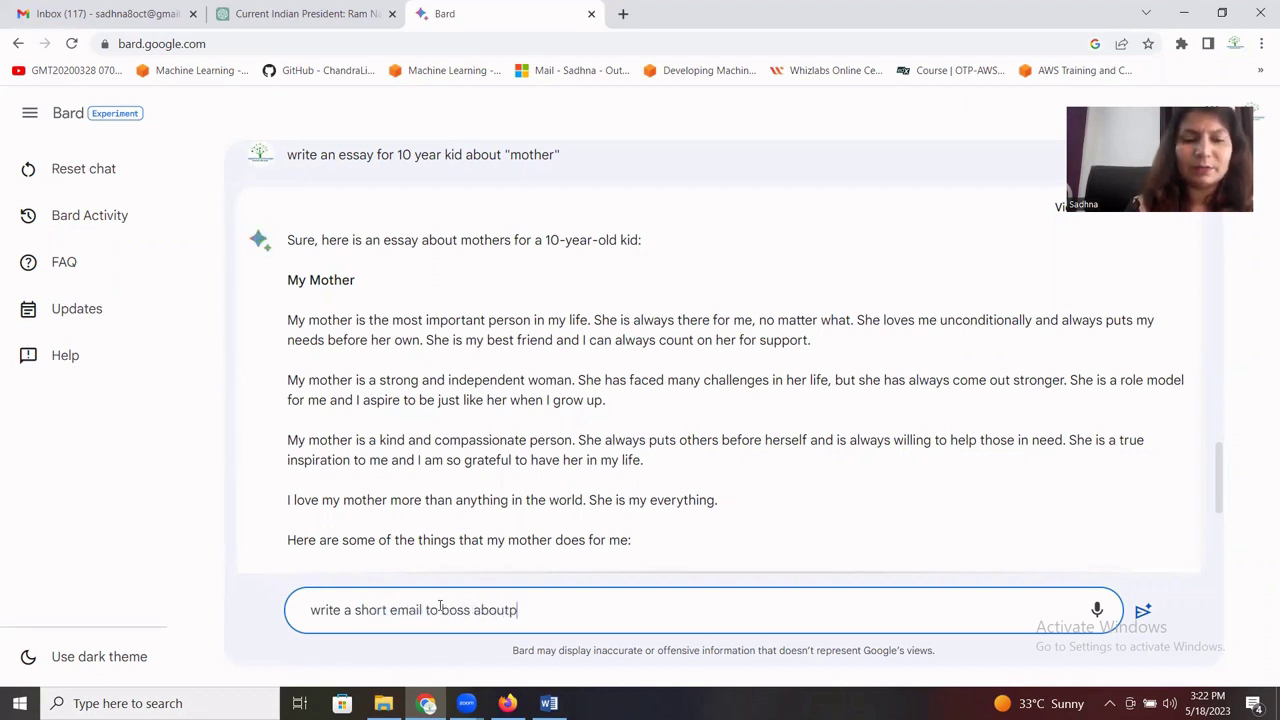
{"action": "key", "text": "BackSpace"}
{"action": "type", "text": "pro"}
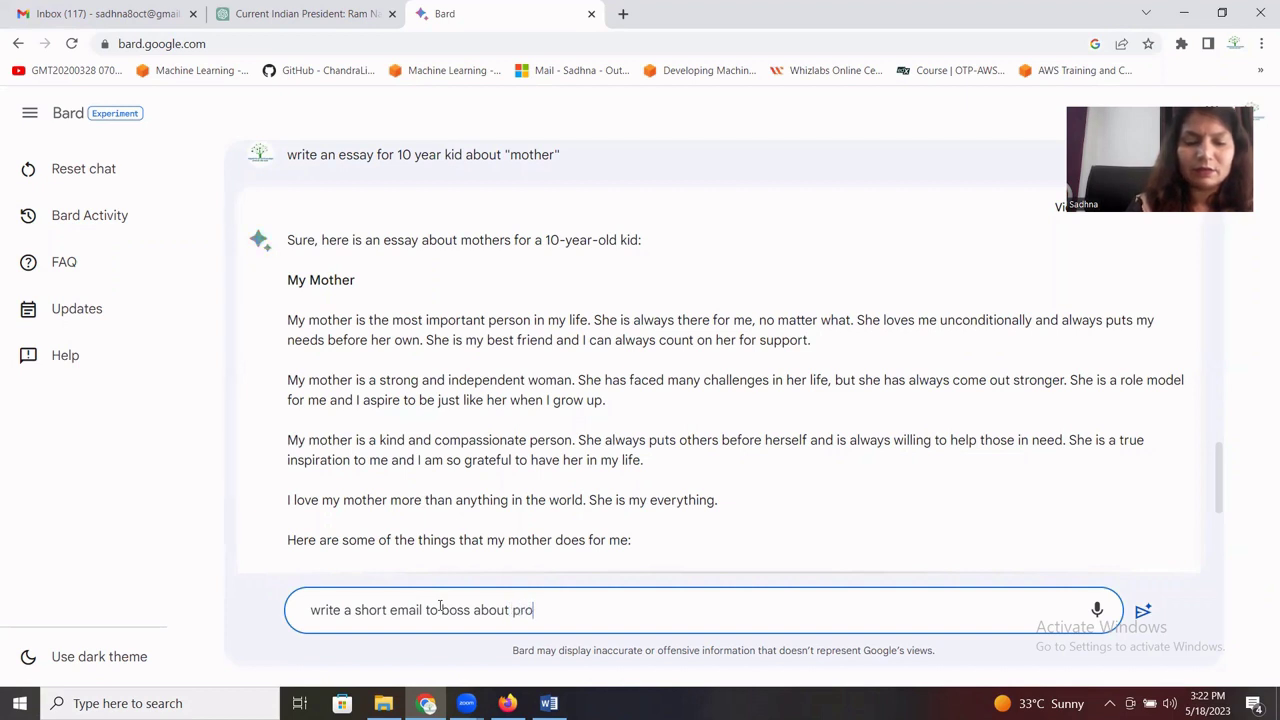
{"action": "type", "text": "ject timeline"}
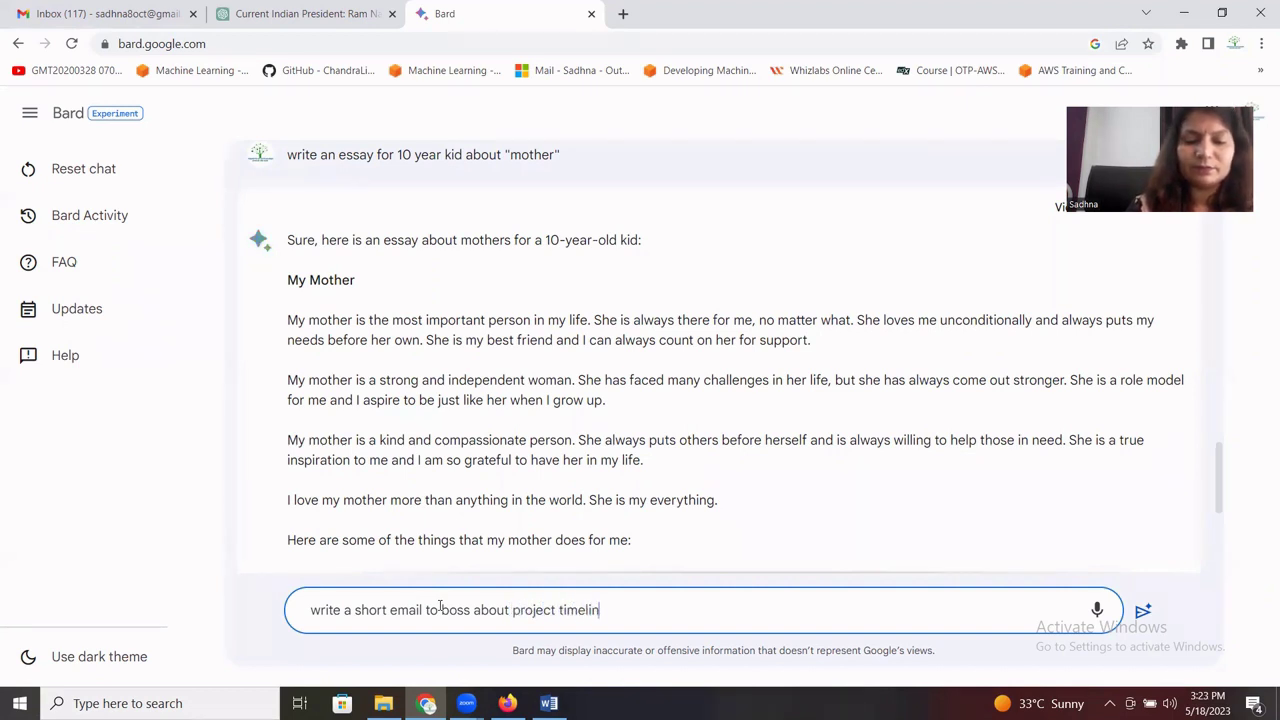
{"action": "key", "text": "Return"}
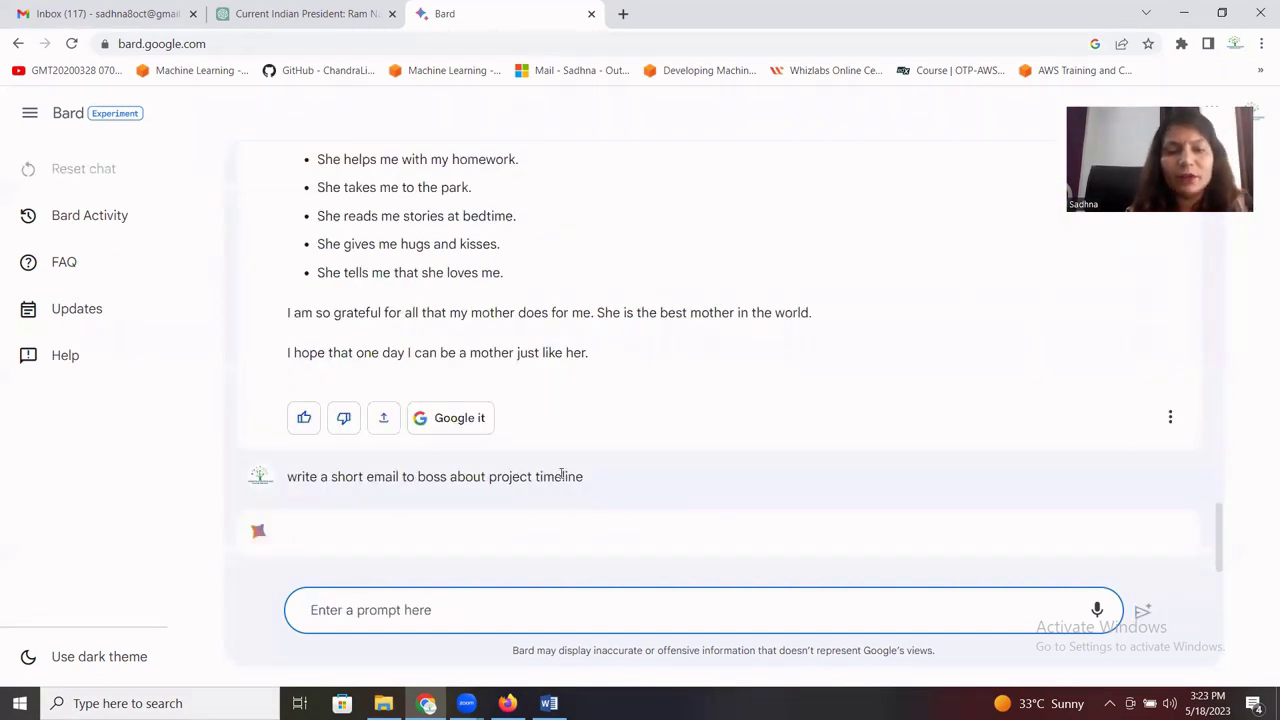
{"action": "left_click_drag", "start_coordinate": [588, 484], "coordinate": [291, 492]}
{"action": "key", "text": "ctrl+c"}
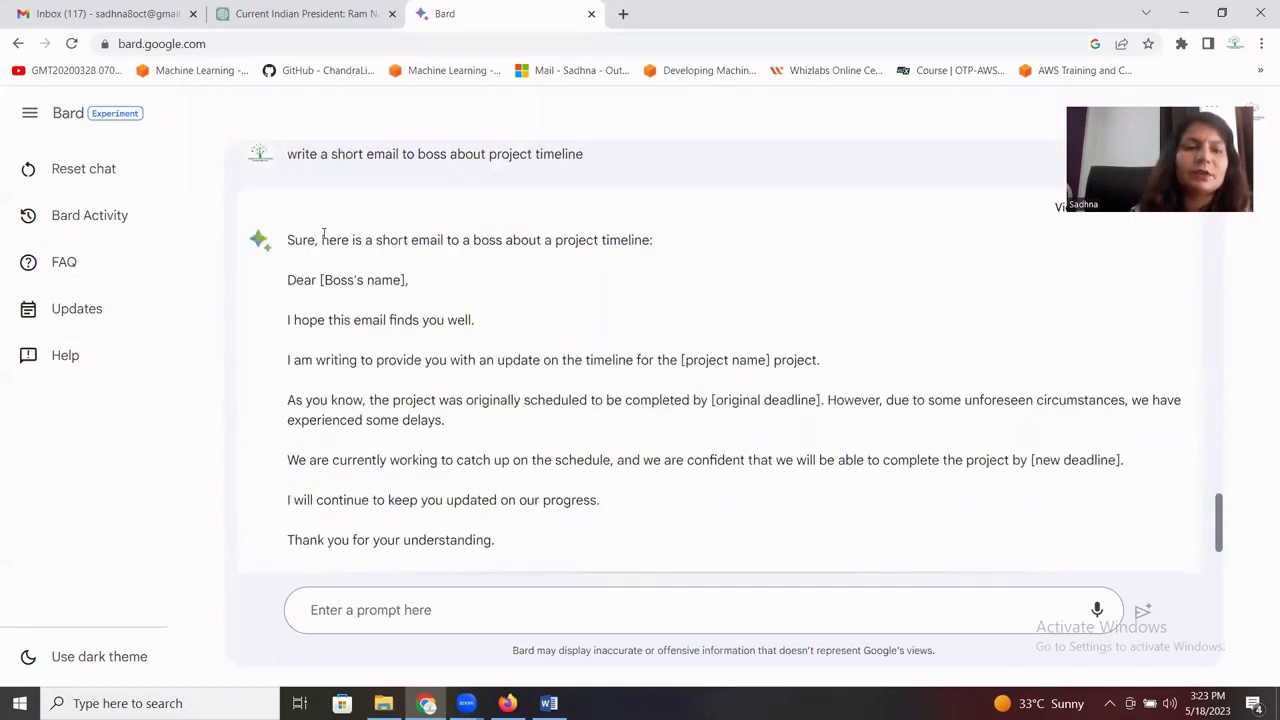
{"action": "left_click", "coordinate": [280, 10]}
{"action": "left_click", "coordinate": [485, 641]}
{"action": "key", "text": "ctrl+v"}
{"action": "key", "text": "Return"}
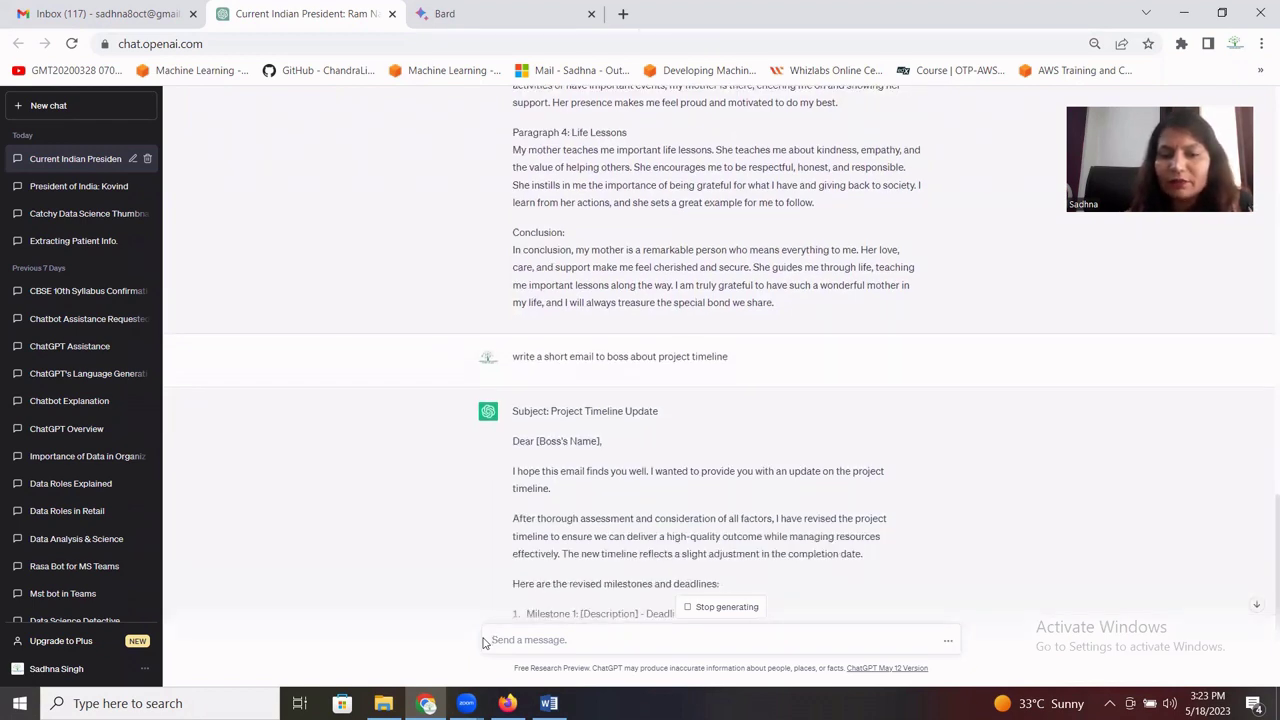
{"action": "left_click", "coordinate": [531, 12]}
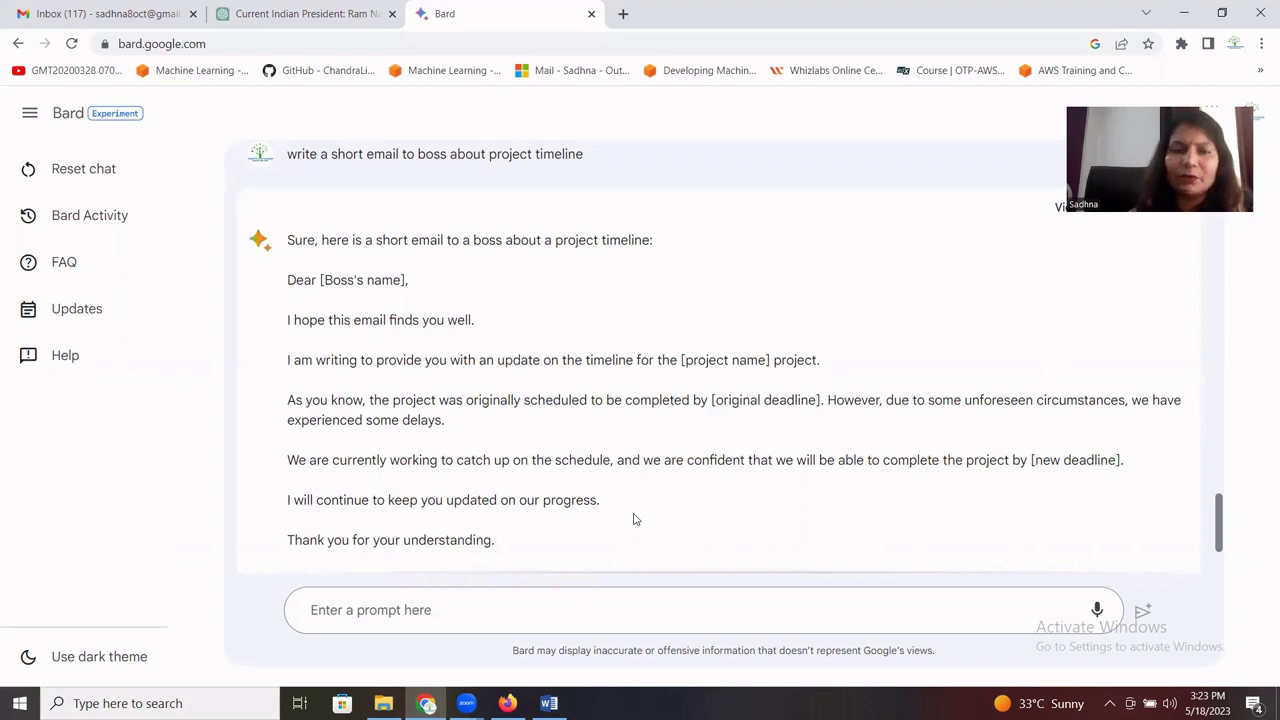
Copy "write a python code to read csv named test.csv from d drive data folder" from the Word list, and submit it to Bard.
{"action": "left_click", "coordinate": [548, 703]}
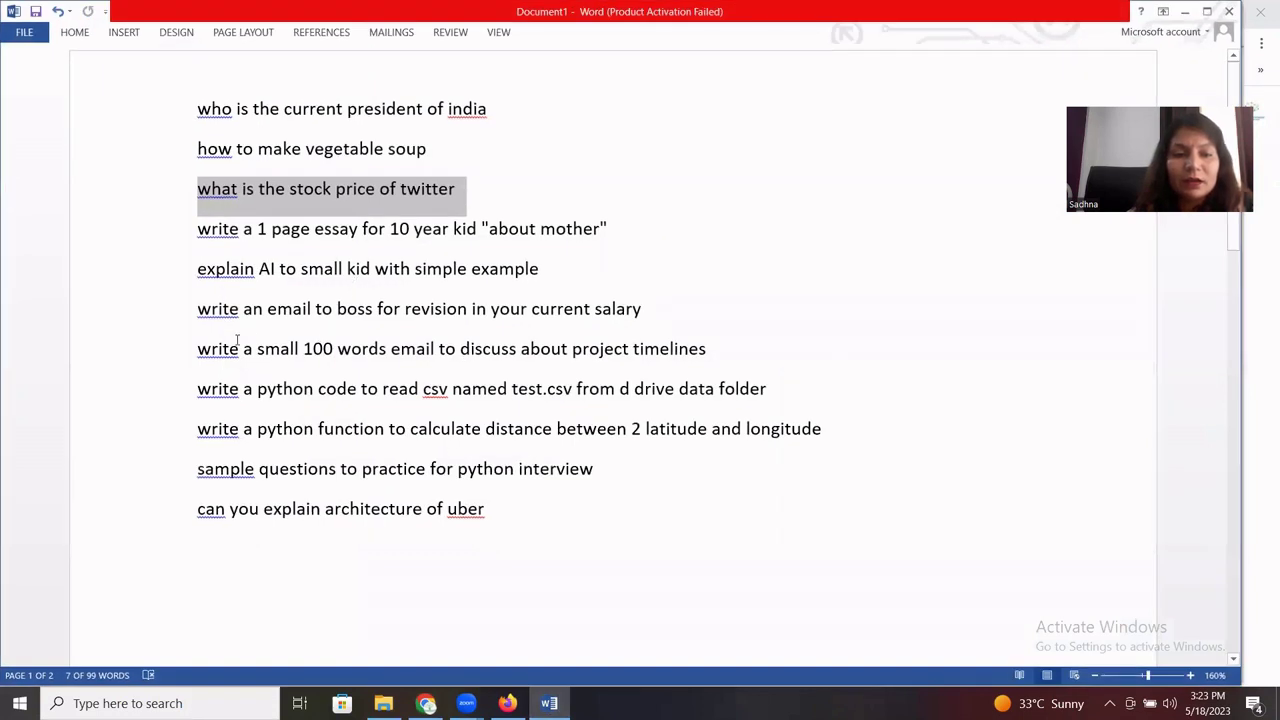
{"action": "left_click_drag", "start_coordinate": [197, 388], "coordinate": [775, 389]}
{"action": "key", "text": "ctrl+c"}
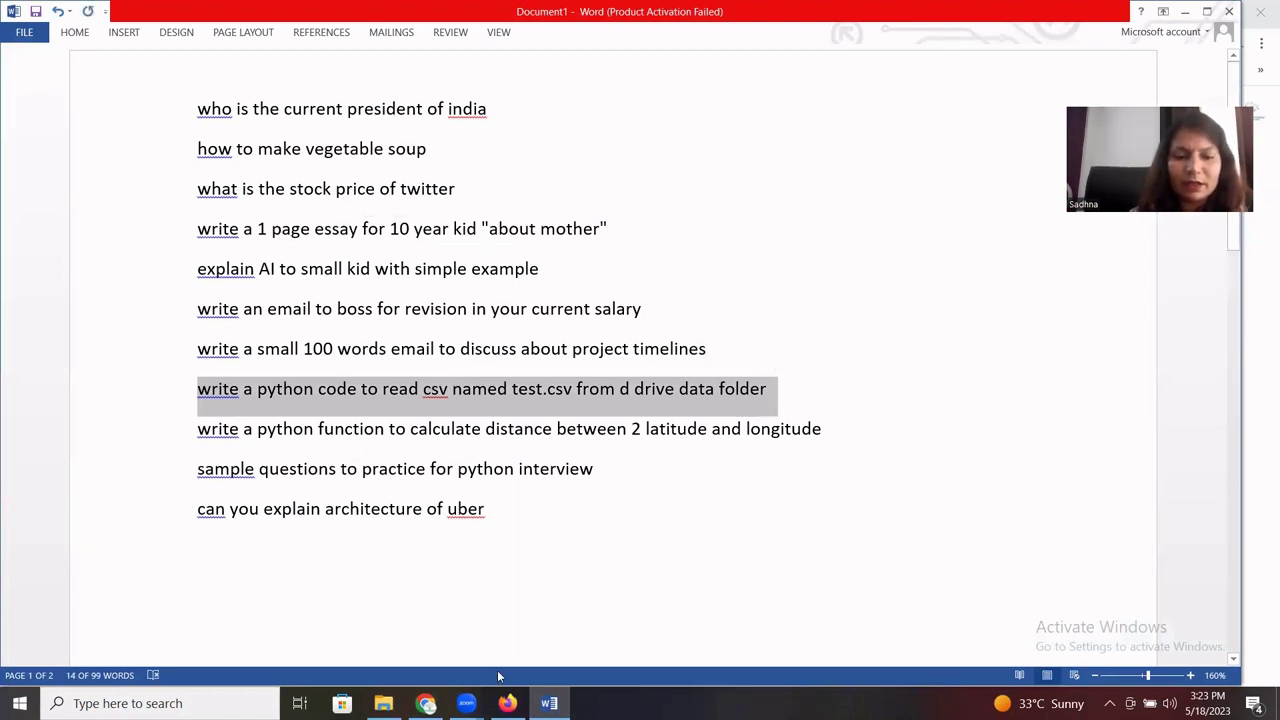
{"action": "left_click", "coordinate": [426, 703]}
{"action": "left_click", "coordinate": [497, 606]}
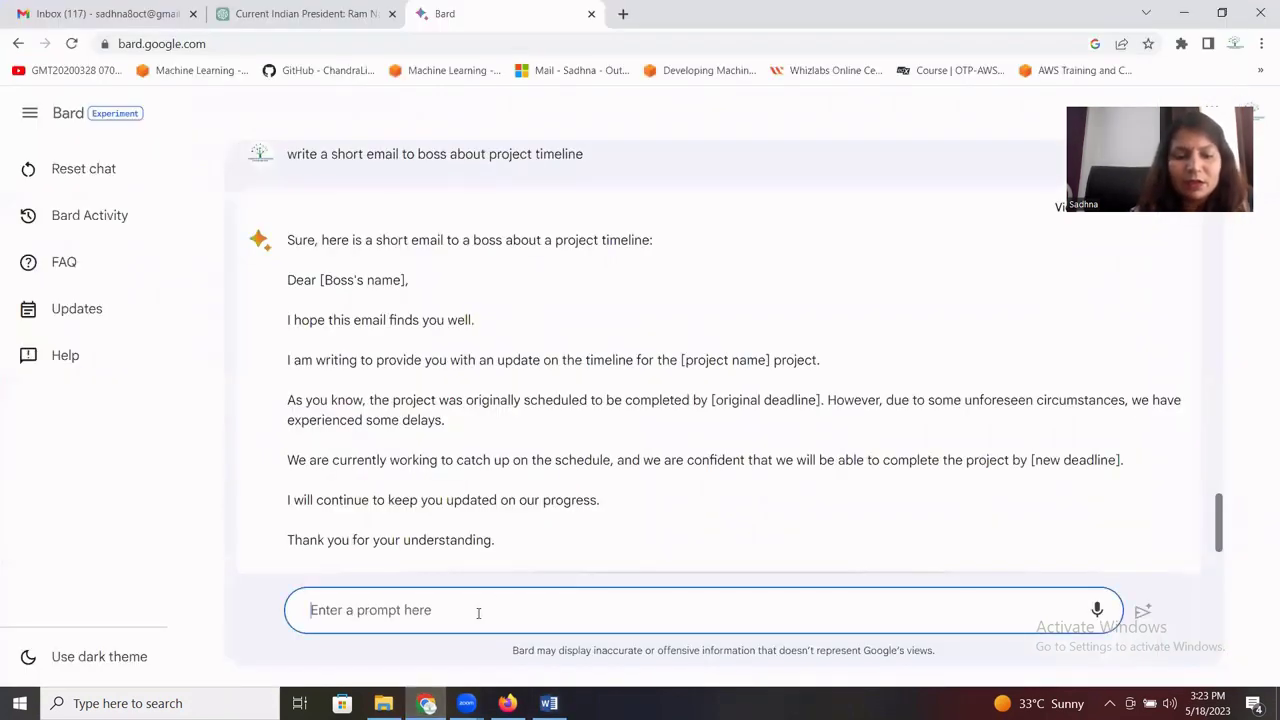
{"action": "key", "text": "ctrl+v"}
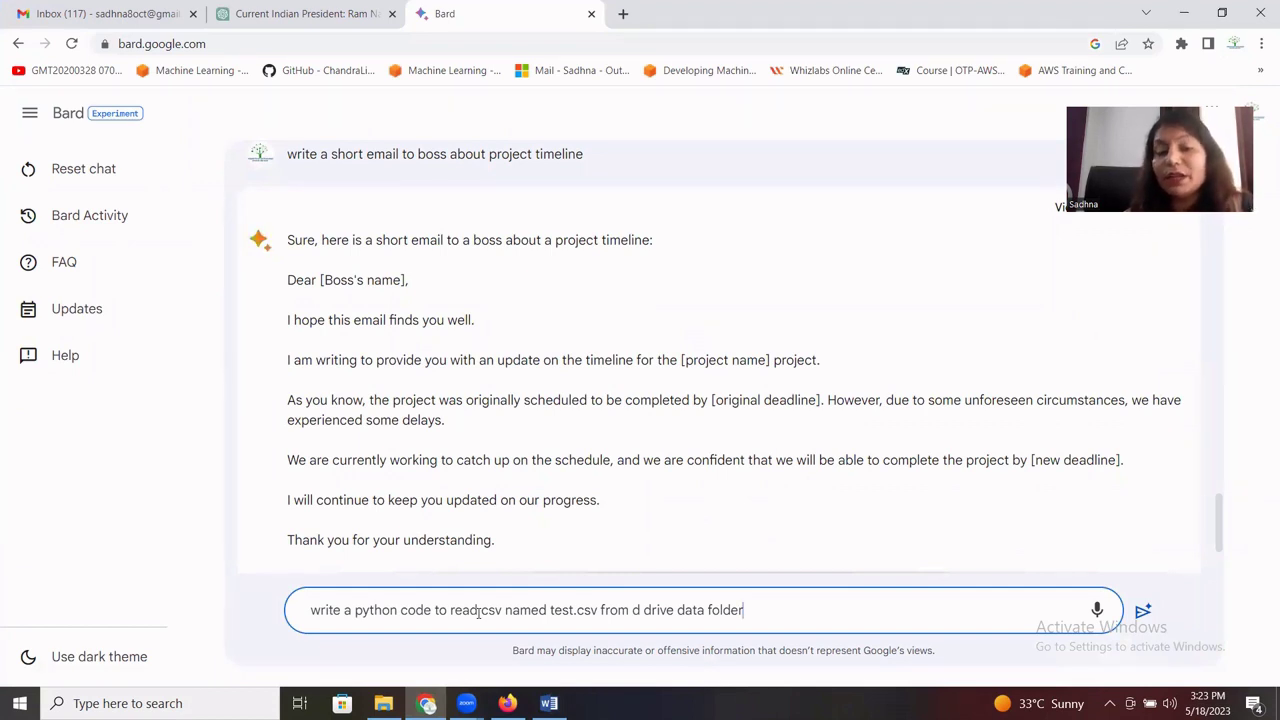
{"action": "key", "text": "Return"}
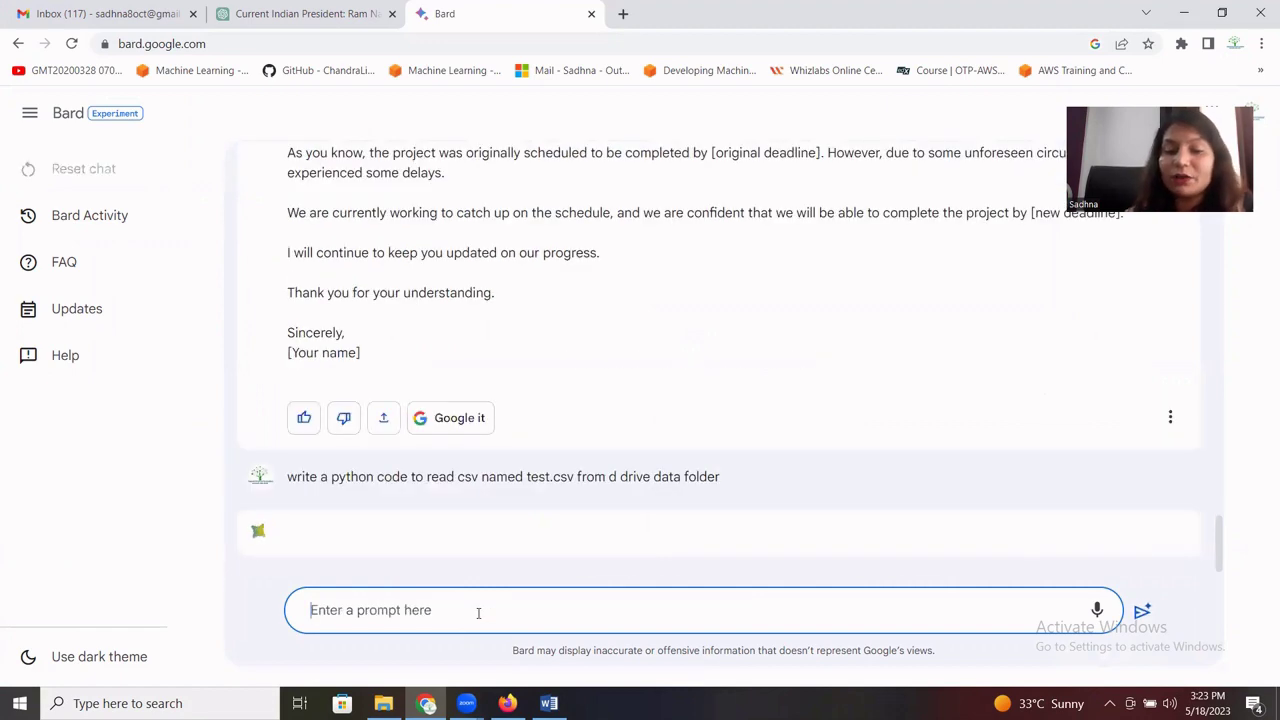
Submit the same CSV-reading prompt to ChatGPT, and compare its Python code with Bard's.
{"action": "left_click", "coordinate": [268, 14]}
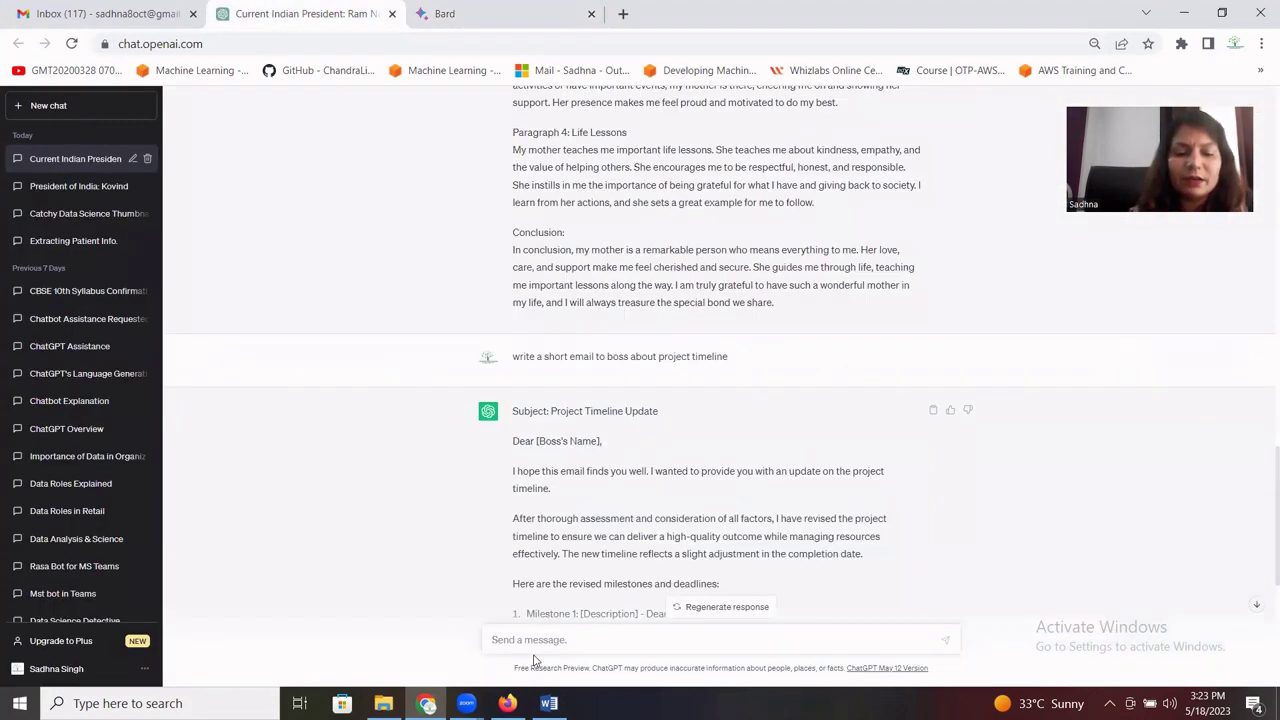
{"action": "key", "text": "ctrl+v"}
{"action": "key", "text": "Return"}
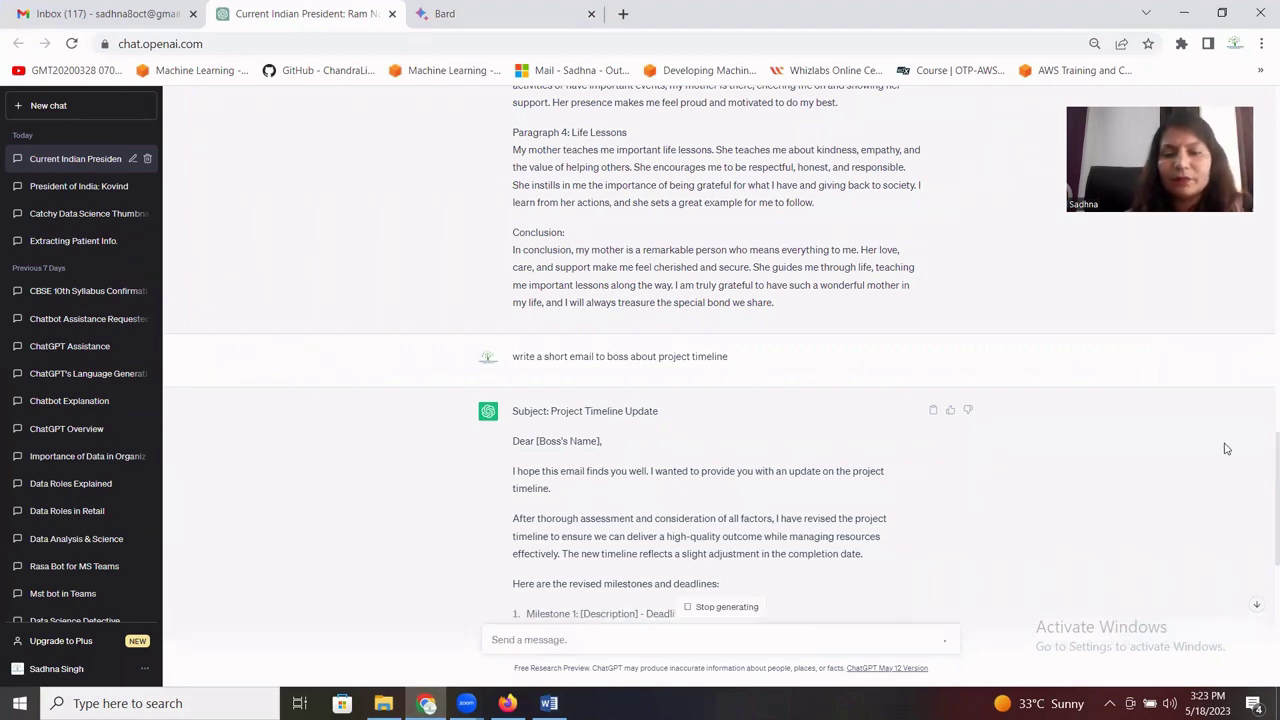
{"action": "right_click", "coordinate": [1265, 540]}
{"action": "scroll", "coordinate": [1261, 615], "scroll_direction": "down", "scroll_amount": 5}
{"action": "scroll", "coordinate": [1261, 623], "scroll_direction": "down", "scroll_amount": 4}
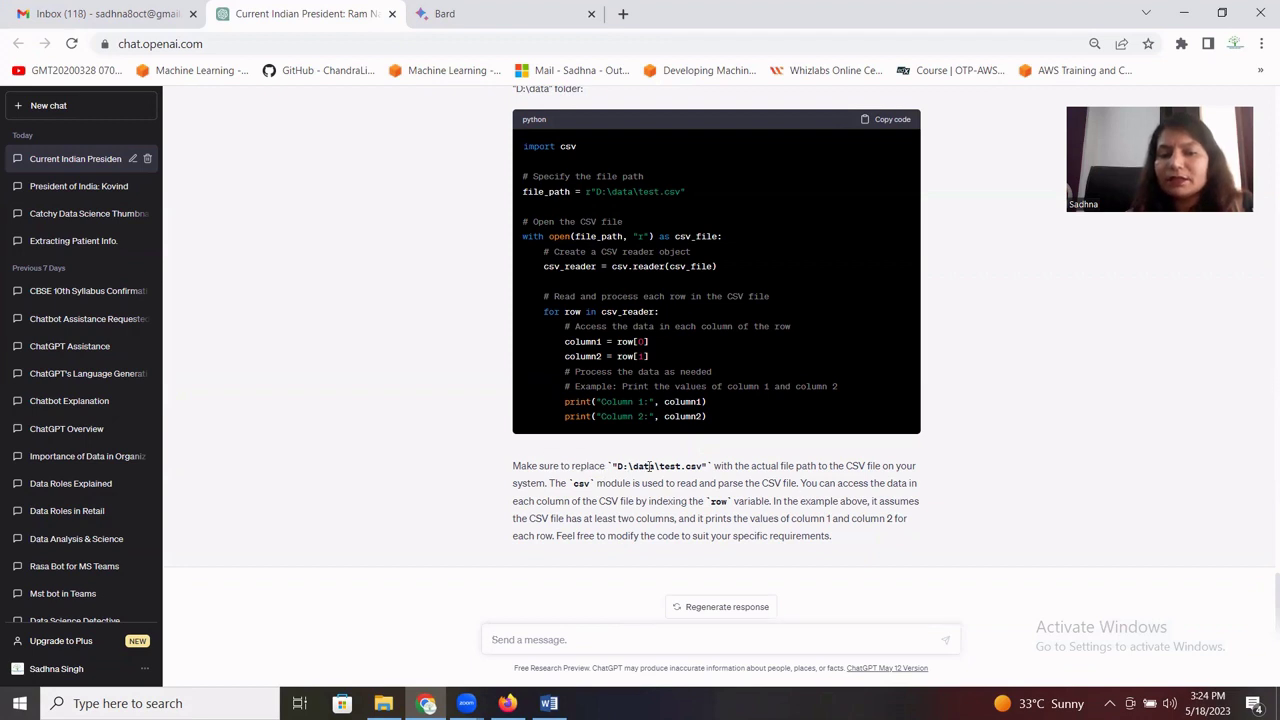
{"action": "left_click", "coordinate": [506, 10]}
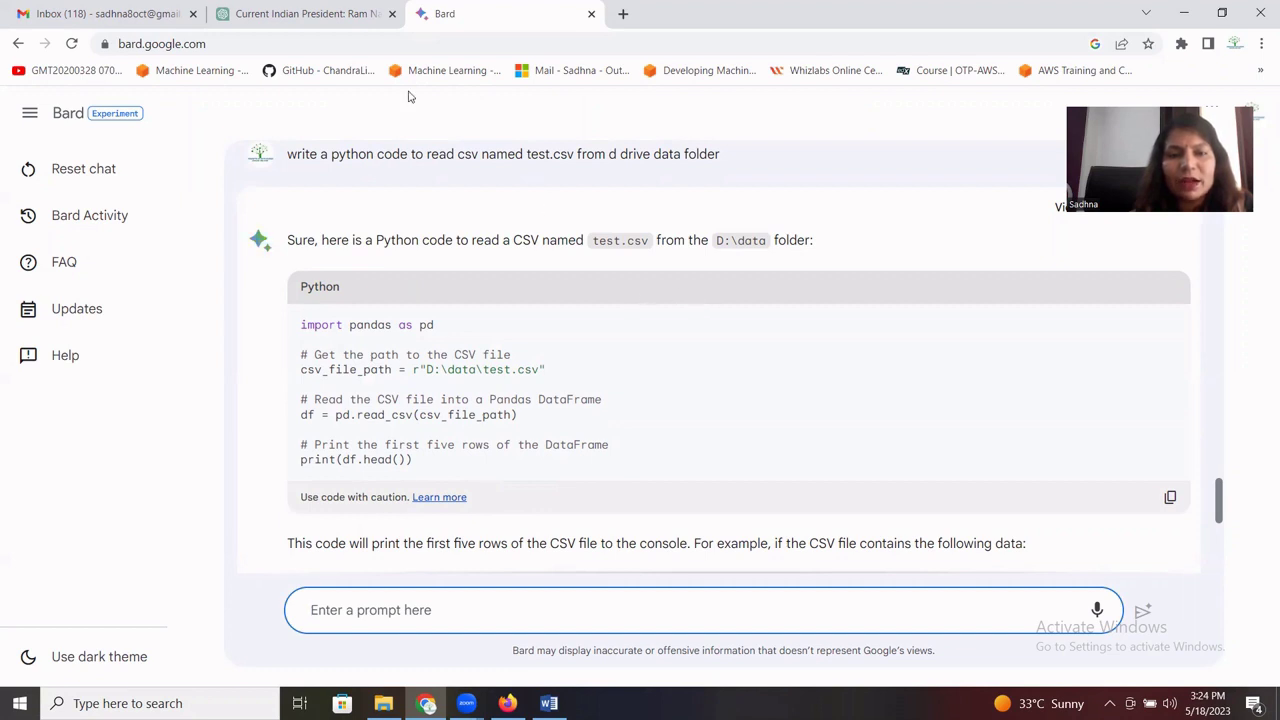
Submit the follow-up "convert that as pandas code" to ChatGPT, and compare the new code with Bard's version.
{"action": "left_click", "coordinate": [305, 16]}
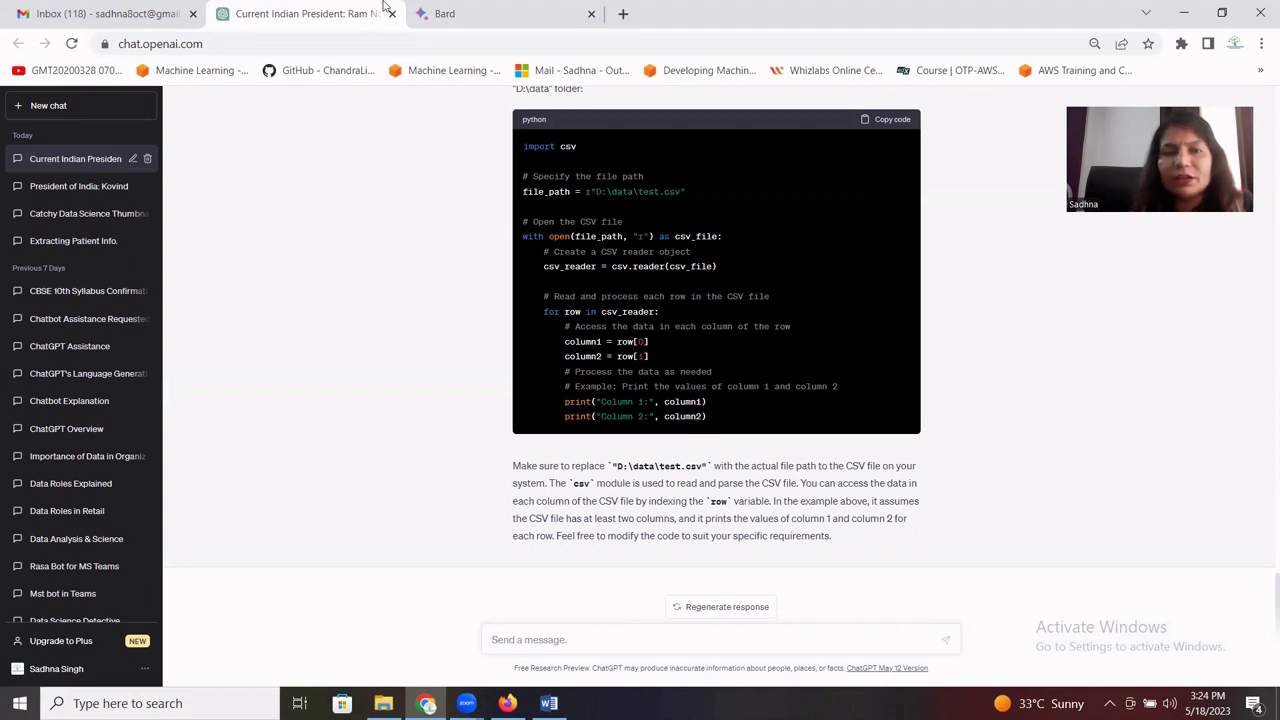
{"action": "type", "text": "conver"}
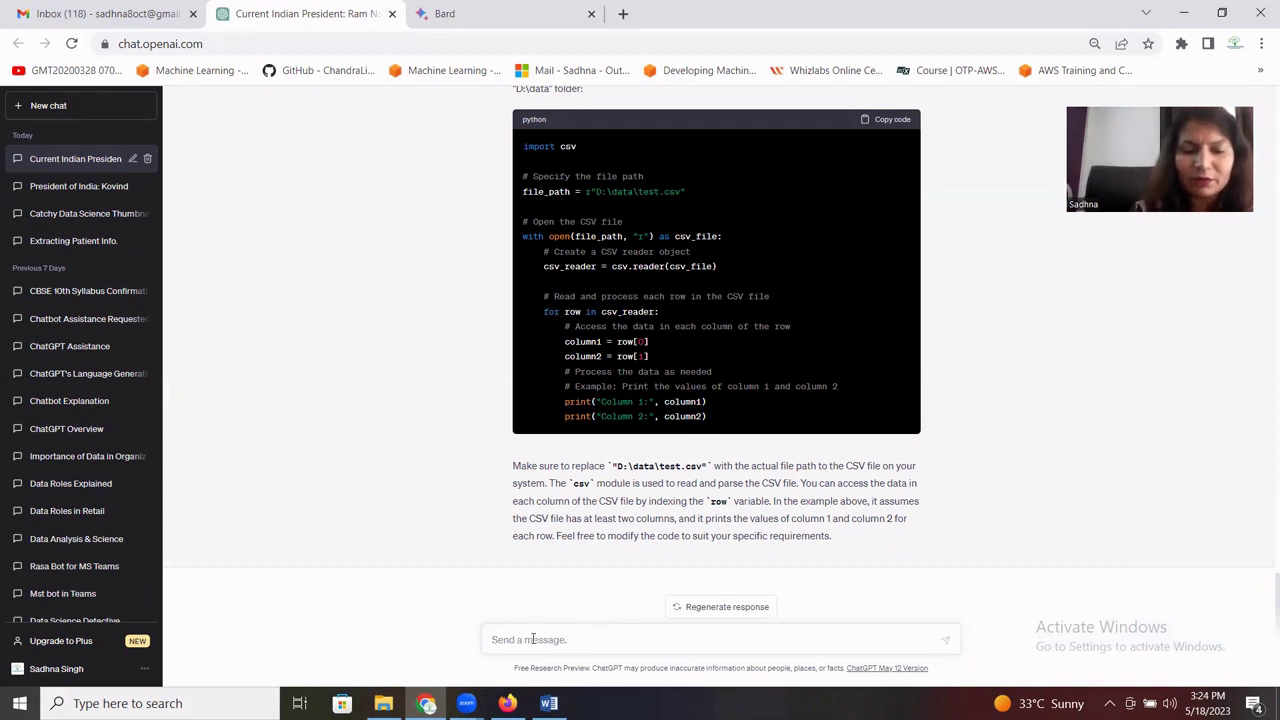
{"action": "type", "text": "t that as python code"}
{"action": "key", "text": "BackSpace"}
{"action": "key", "text": "BackSpace"}
{"action": "key", "text": "BackSpace"}
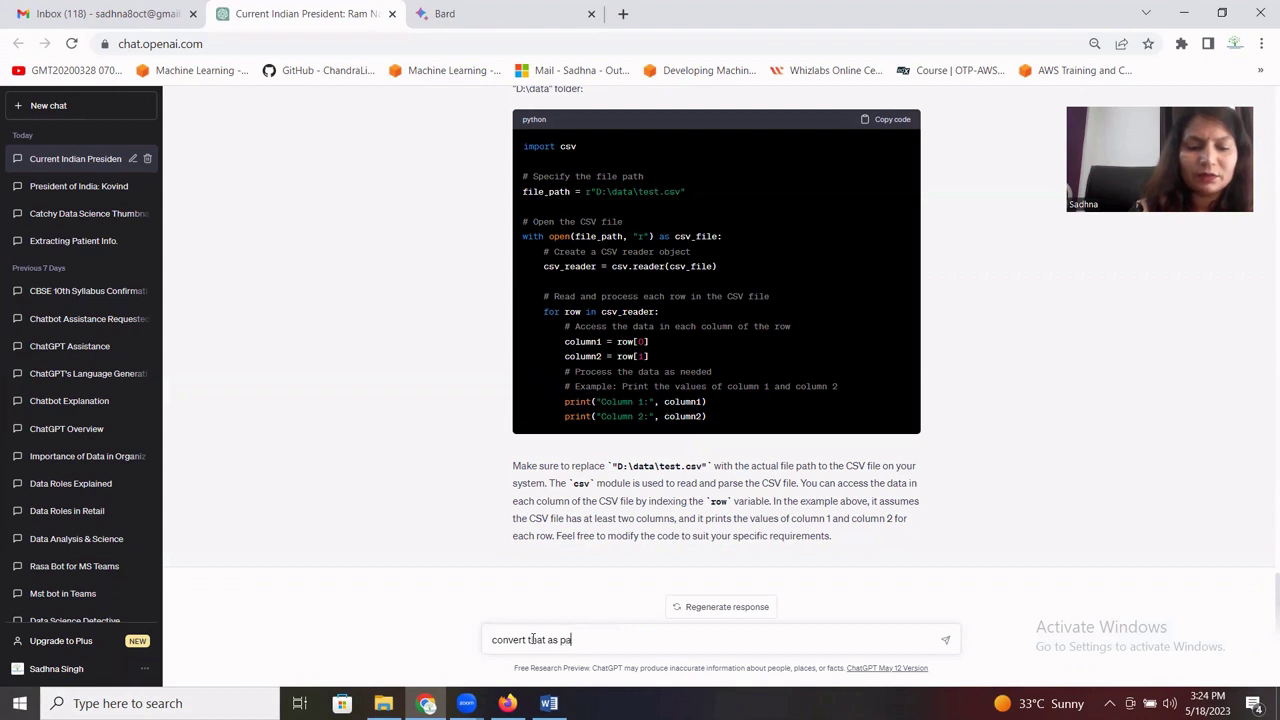
{"action": "type", "text": "pandas code"}
{"action": "key", "text": "Return"}
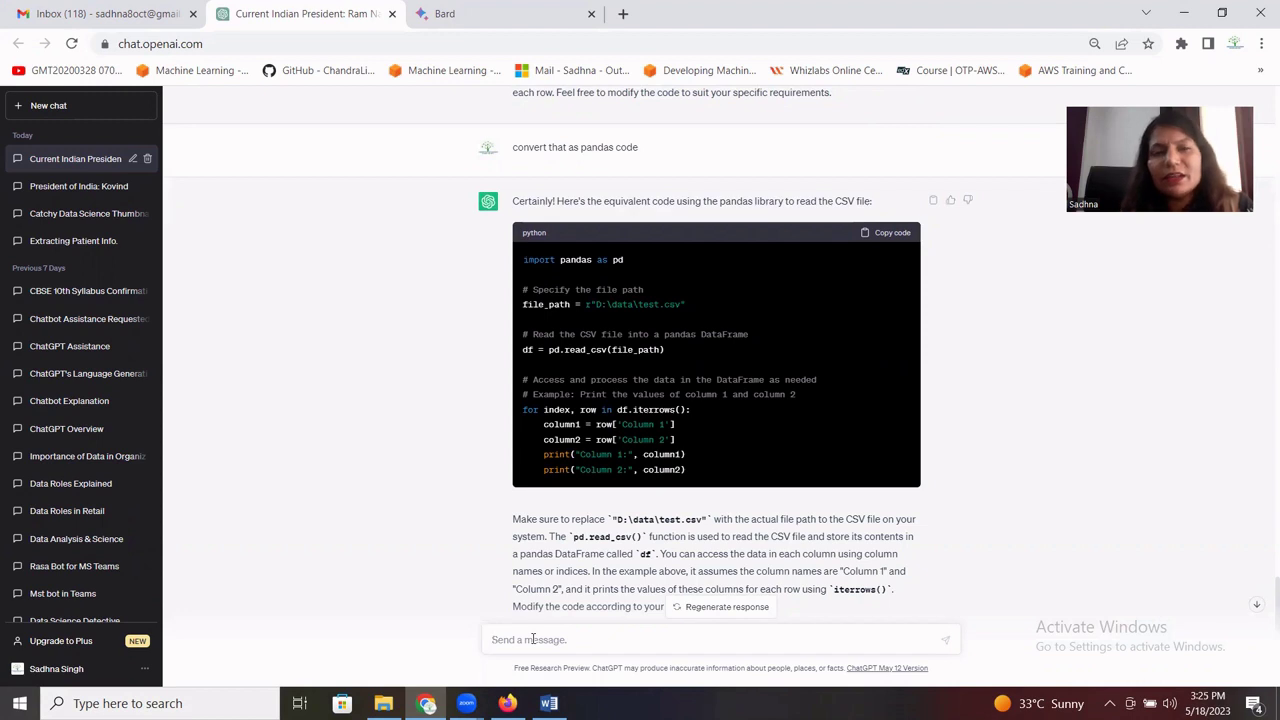
{"action": "left_click", "coordinate": [487, 12]}
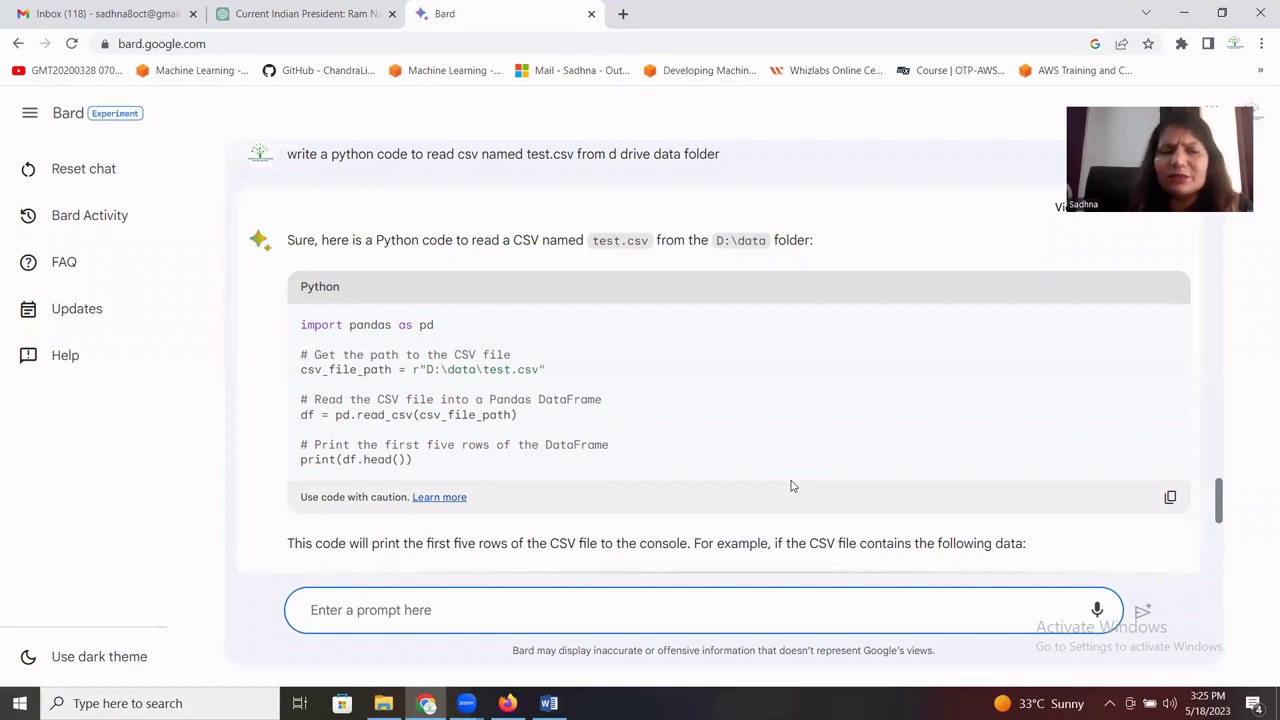
{"action": "left_click", "coordinate": [346, 8]}
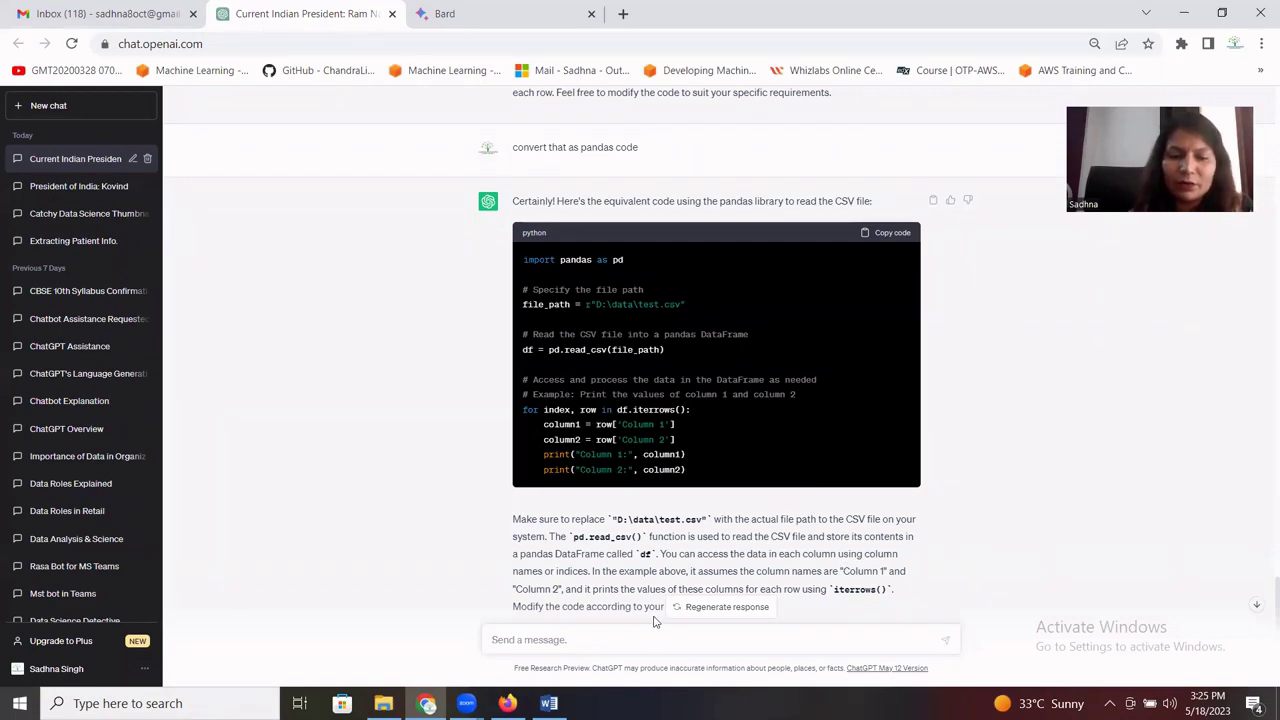
Copy "write a python function to calculate distance between 2 latitude and longitude" from the Word list, and submit it to ChatGPT.
{"action": "left_click", "coordinate": [549, 703]}
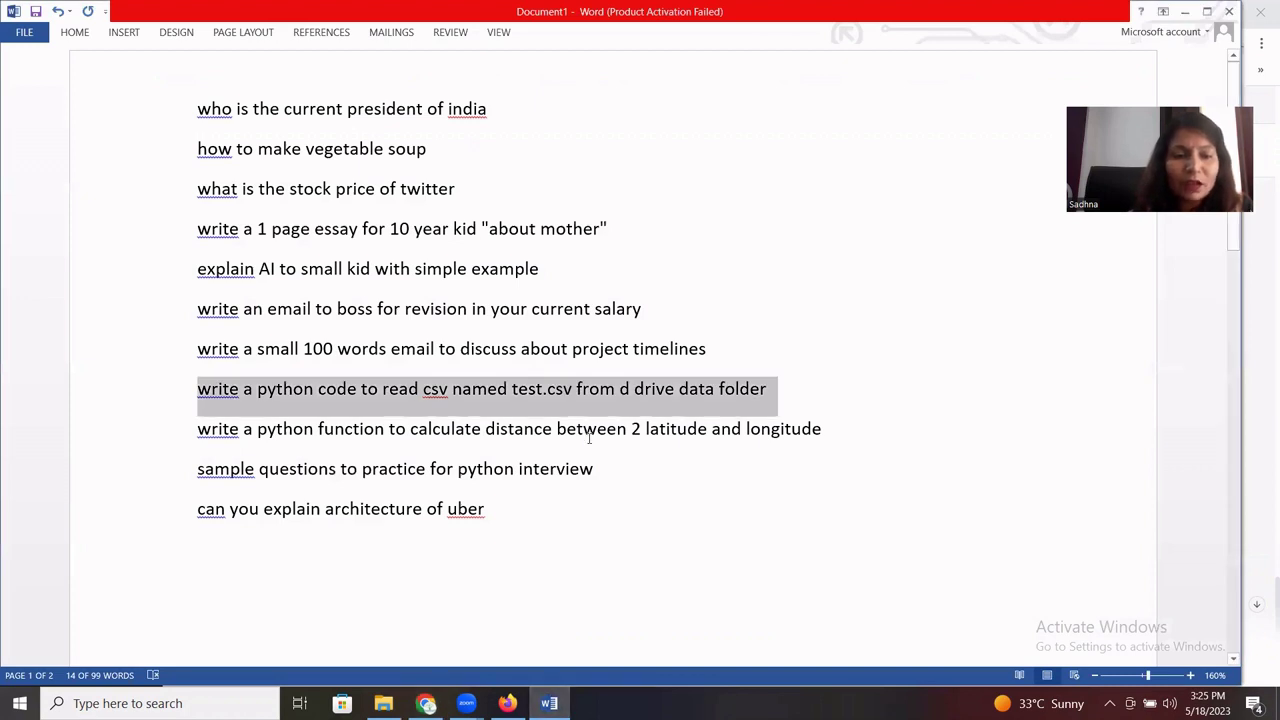
{"action": "triple_click", "coordinate": [558, 428]}
{"action": "key", "text": "ctrl+c"}
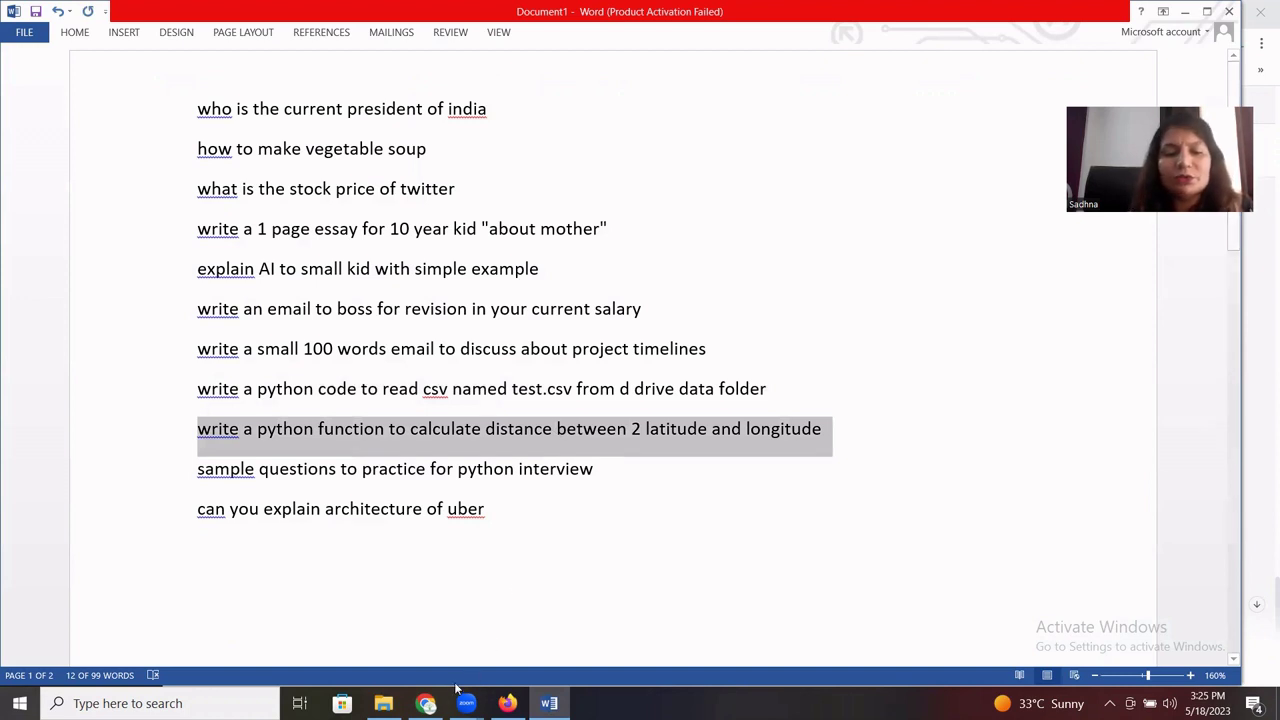
{"action": "left_click", "coordinate": [426, 703]}
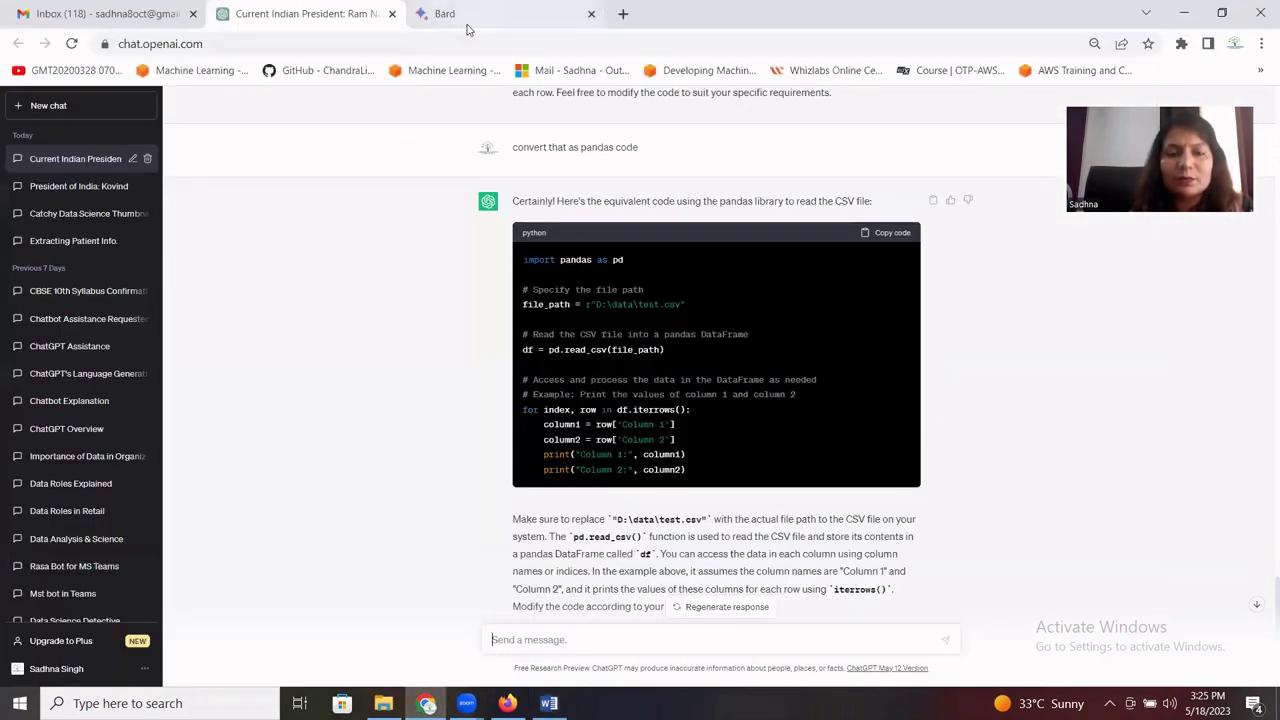
{"action": "key", "text": "ctrl+v"}
{"action": "key", "text": "Return"}
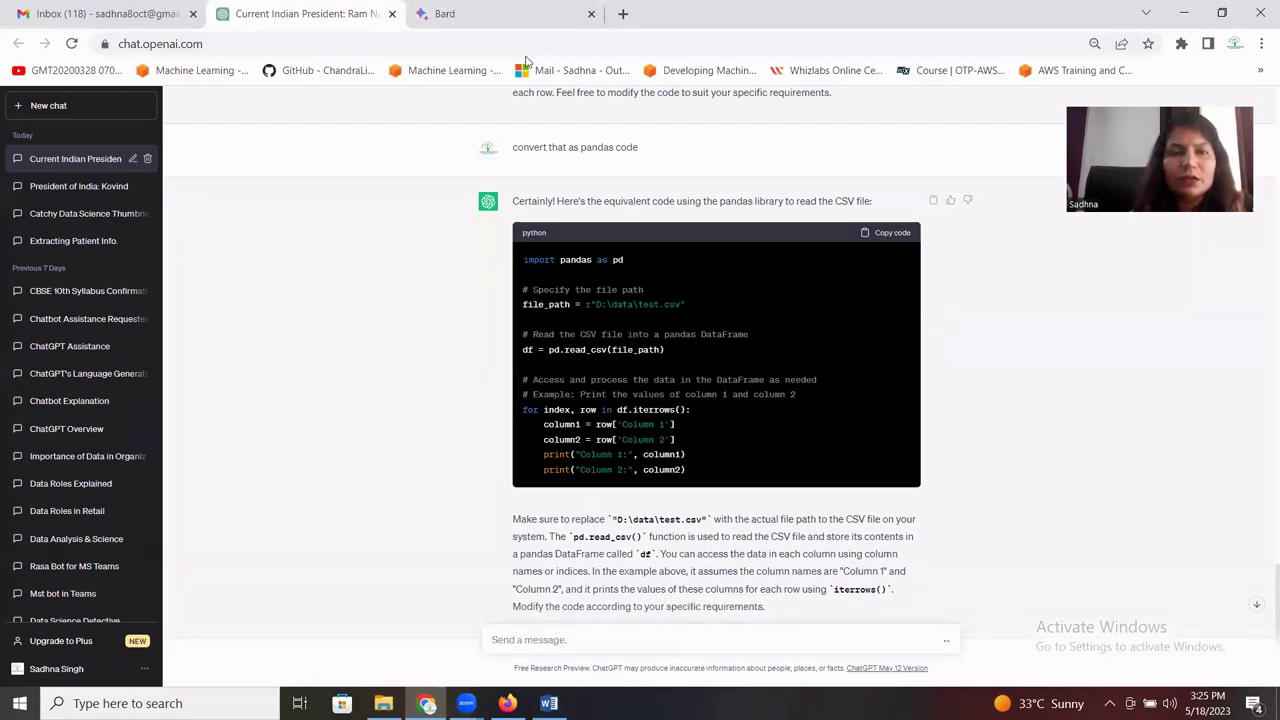
Submit the same latitude and longitude distance prompt to Bard, and compare its Python function and example with ChatGPT's.
{"action": "left_click", "coordinate": [530, 13]}
{"action": "left_click", "coordinate": [407, 613]}
{"action": "key", "text": "ctrl+v"}
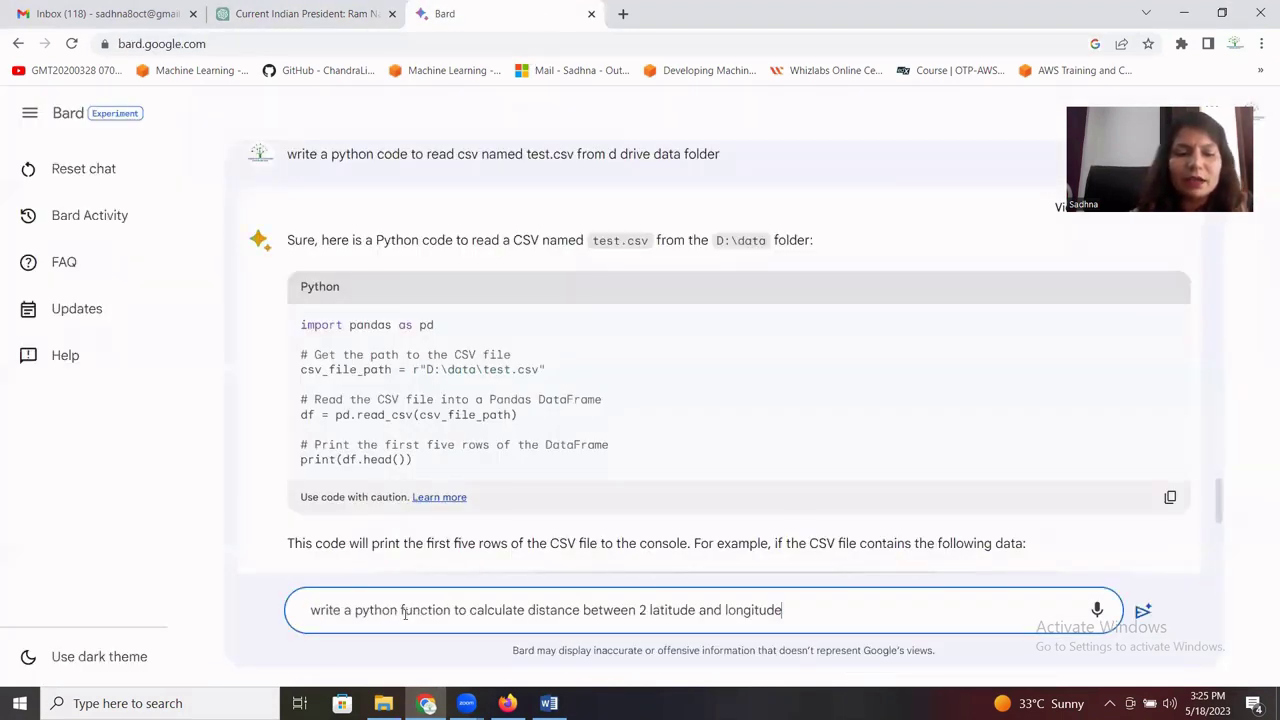
{"action": "key", "text": "Return"}
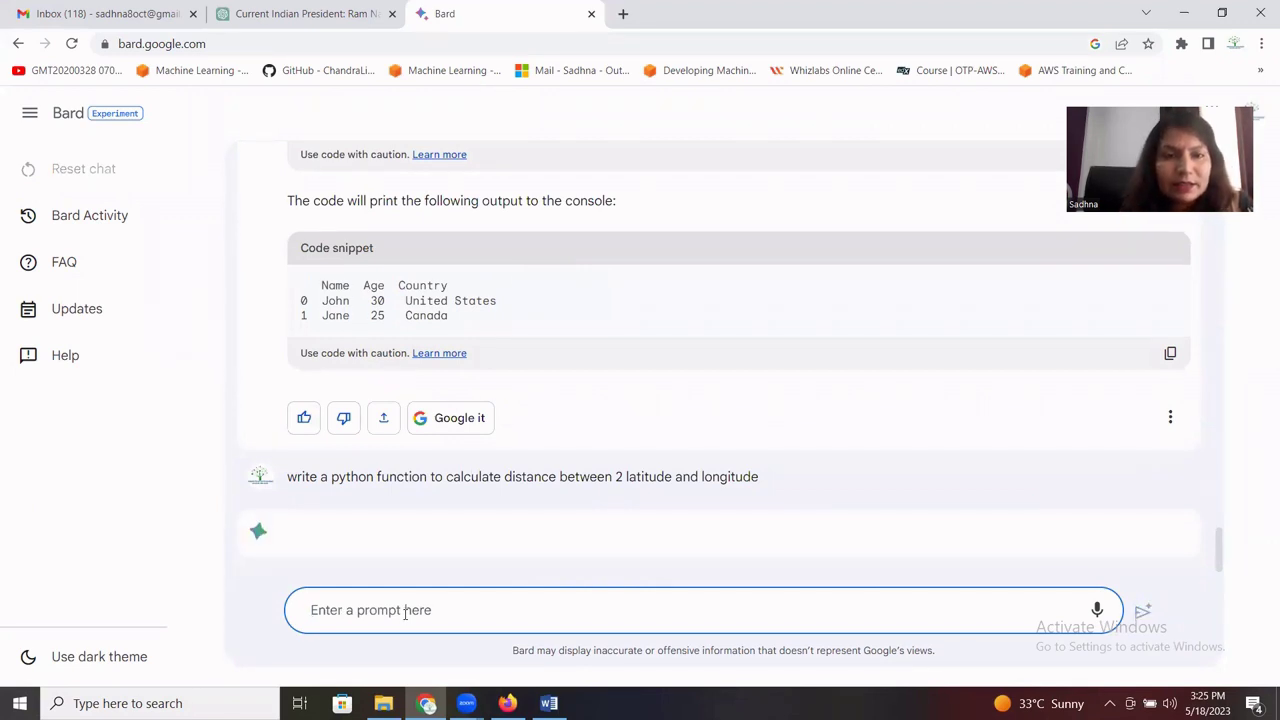
{"action": "left_click", "coordinate": [297, 13]}
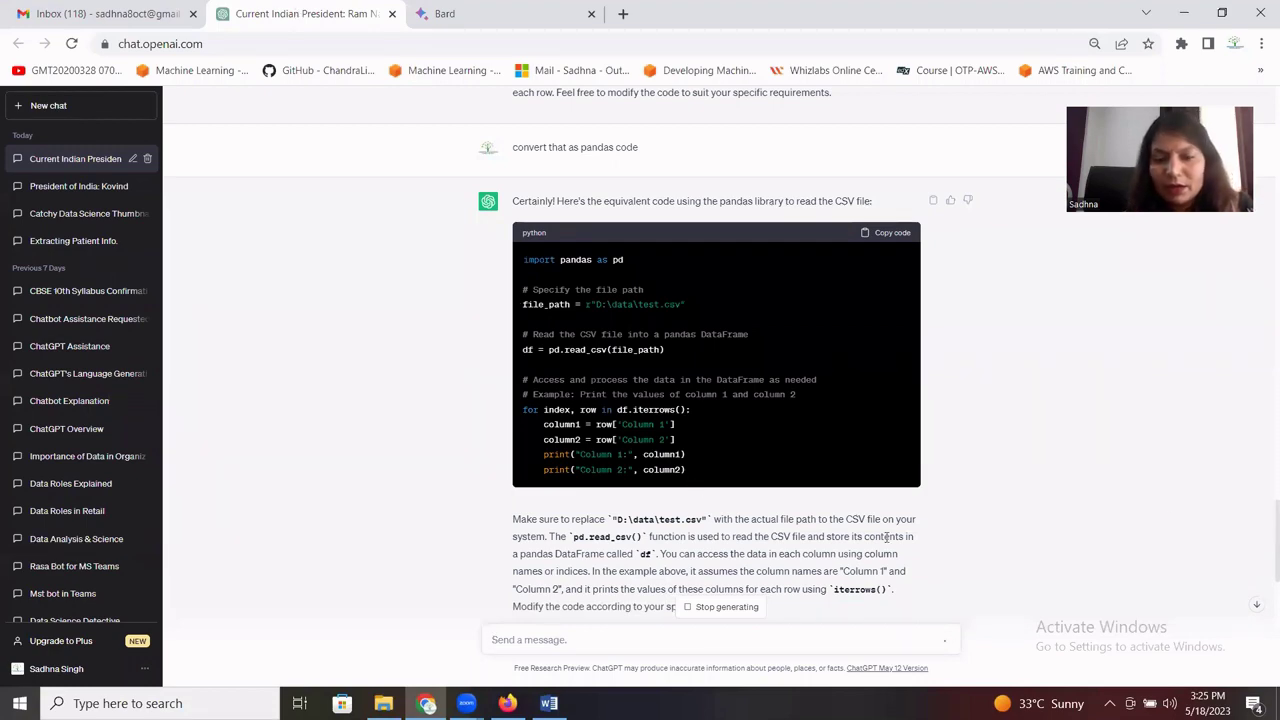
{"action": "left_click", "coordinate": [1257, 605]}
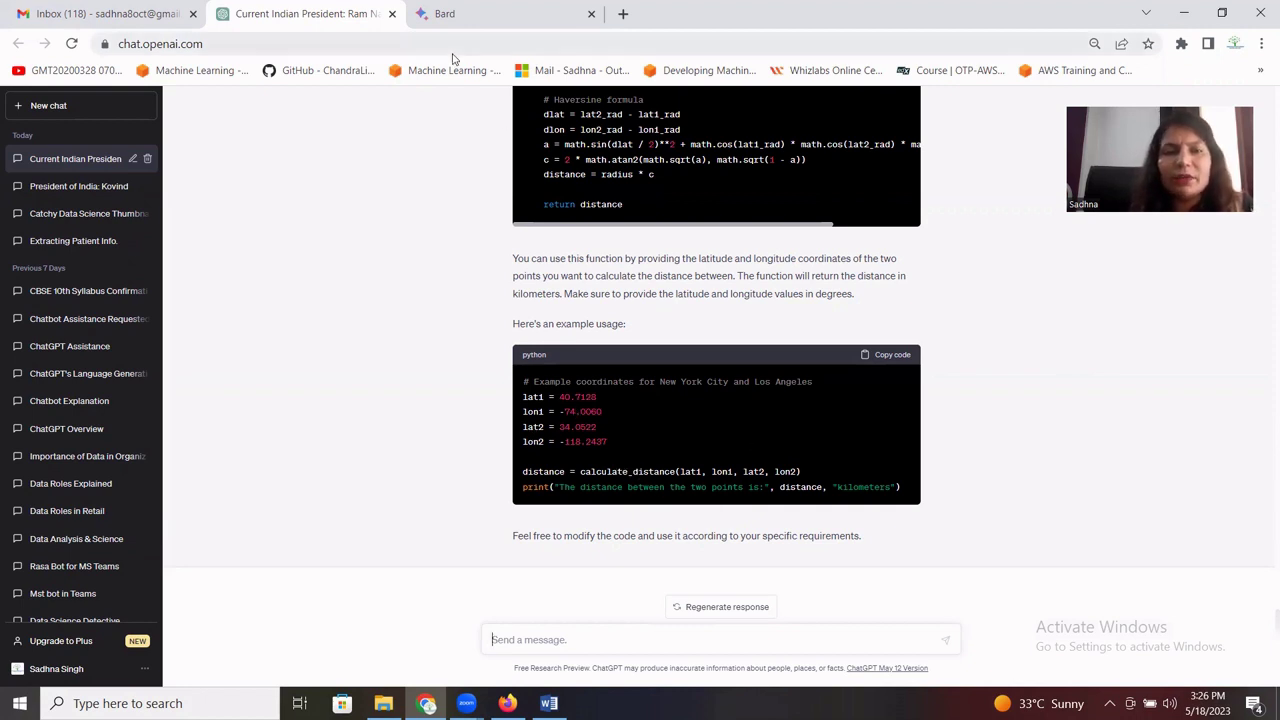
{"action": "left_click", "coordinate": [468, 14]}
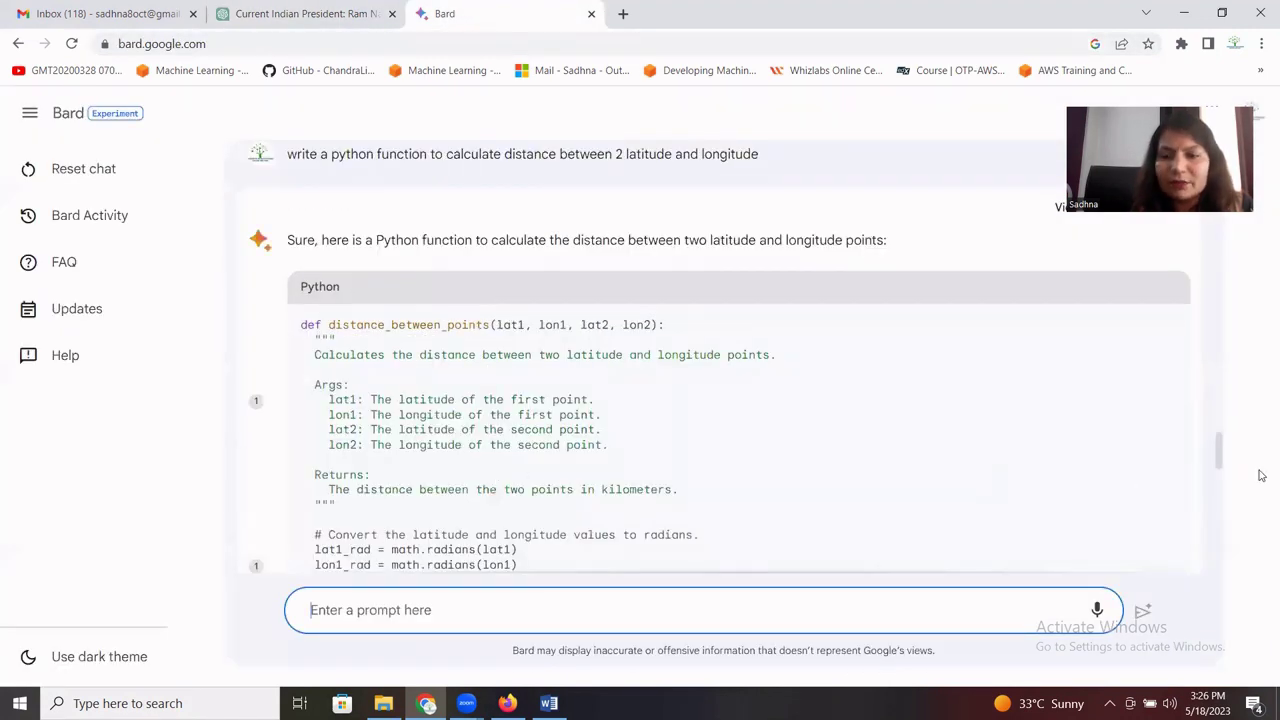
{"action": "left_click_drag", "start_coordinate": [1218, 453], "coordinate": [1182, 544]}
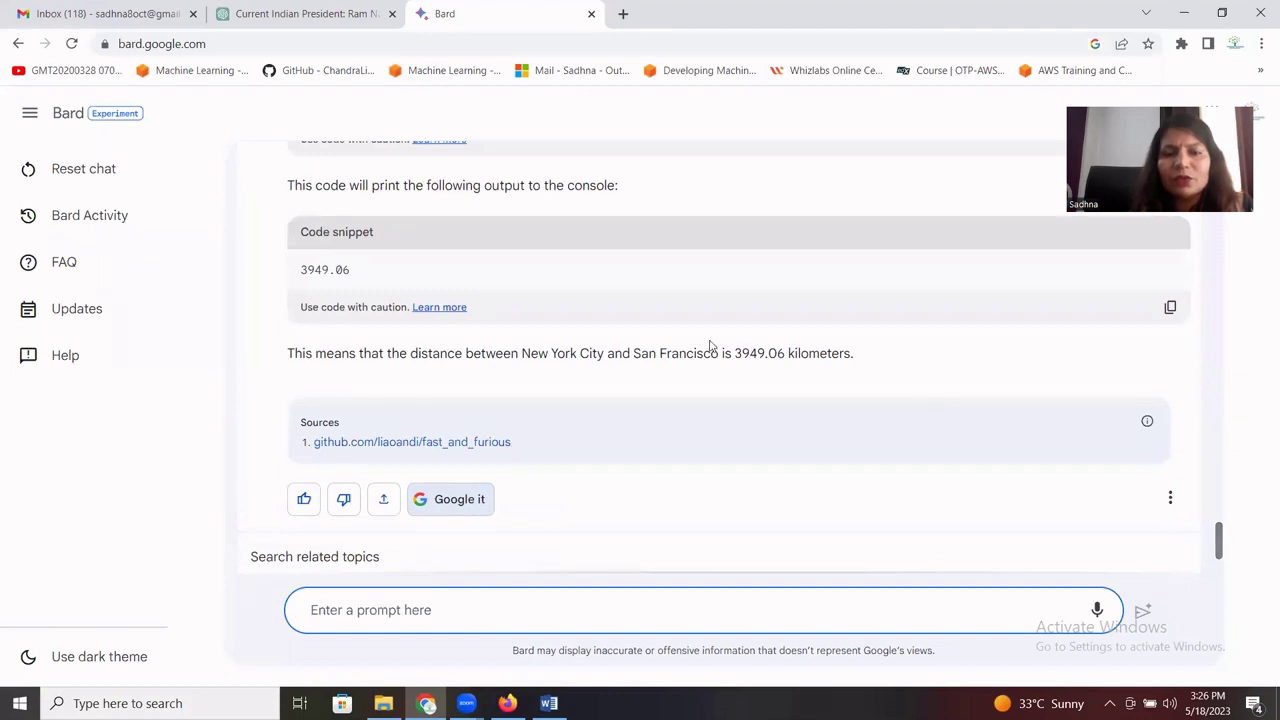
{"action": "left_click", "coordinate": [307, 13]}
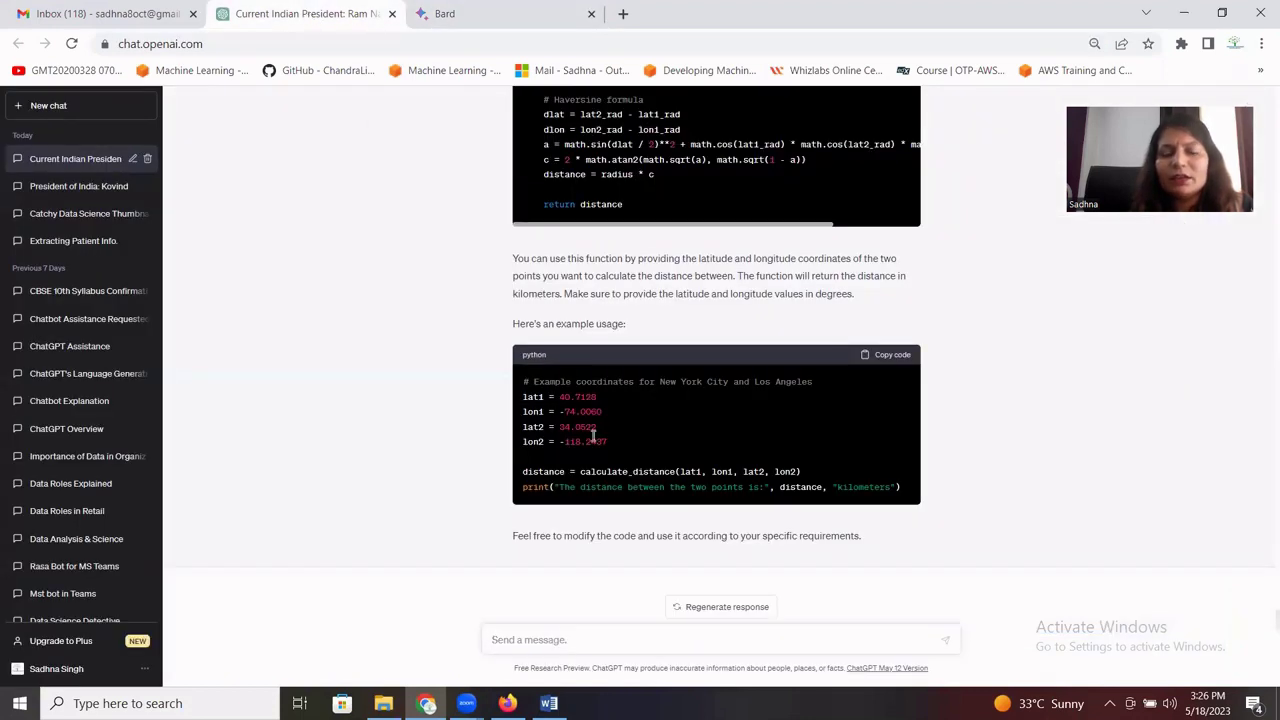
Copy "sample questions to practice for python interview" from the Word list, and submit it to ChatGPT.
{"action": "mouse_move", "coordinate": [426, 700]}
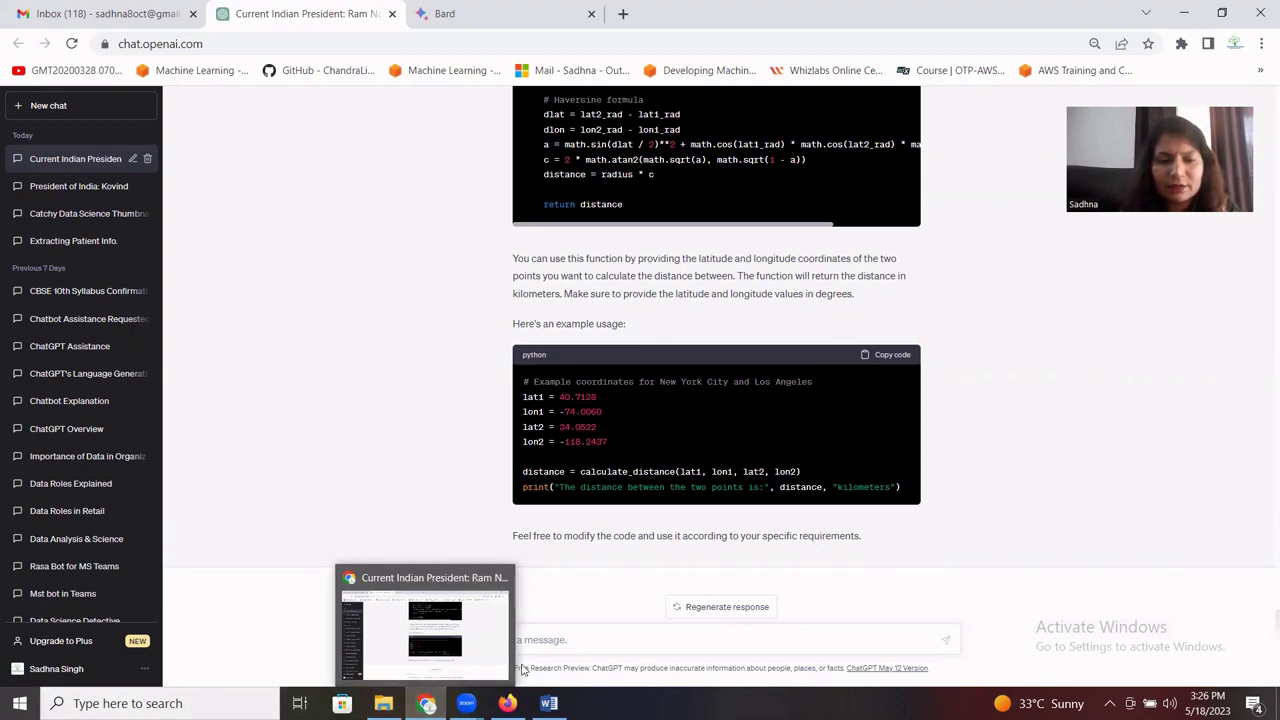
{"action": "left_click", "coordinate": [548, 703]}
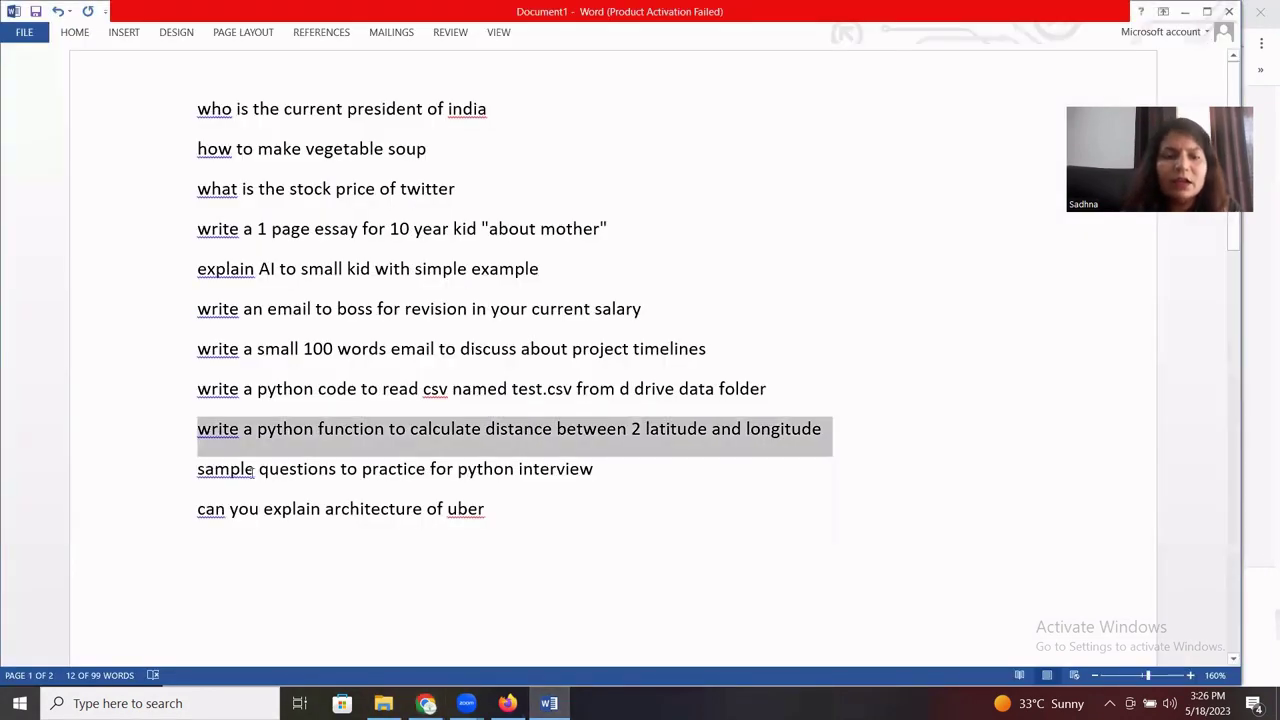
{"action": "left_click_drag", "start_coordinate": [197, 468], "coordinate": [614, 468]}
{"action": "key", "text": "ctrl+c"}
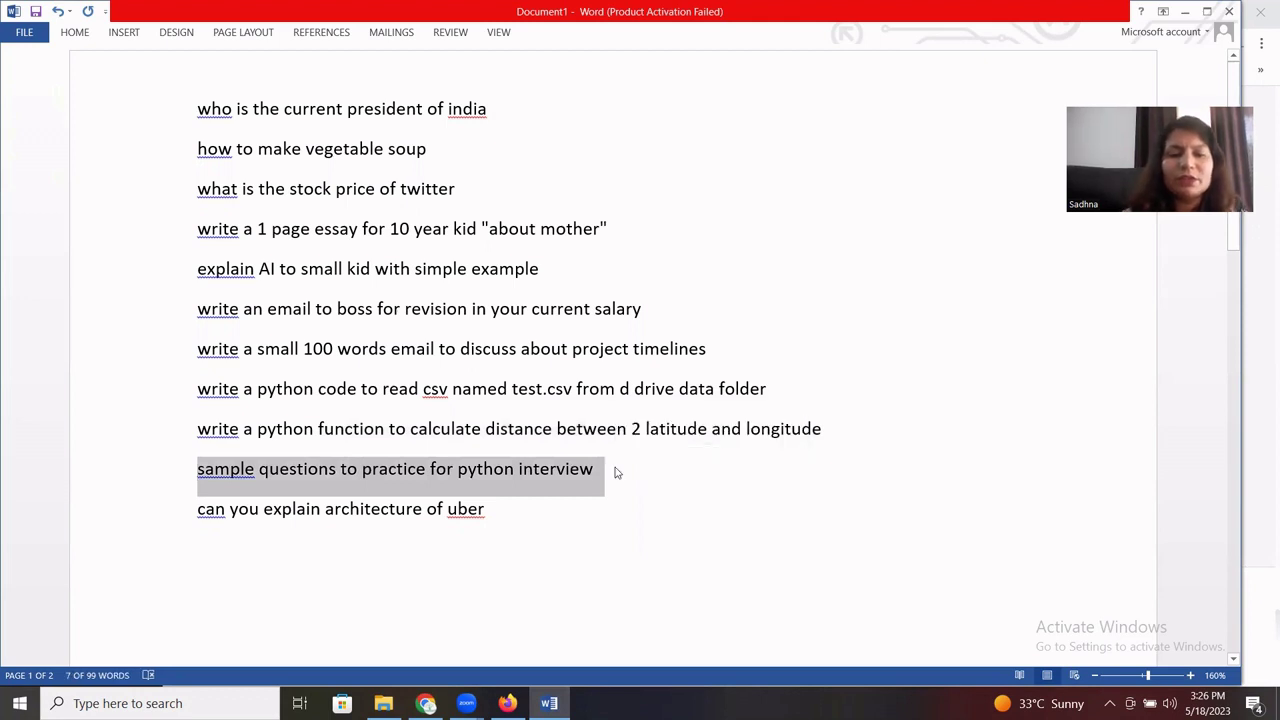
{"action": "left_click", "coordinate": [426, 703]}
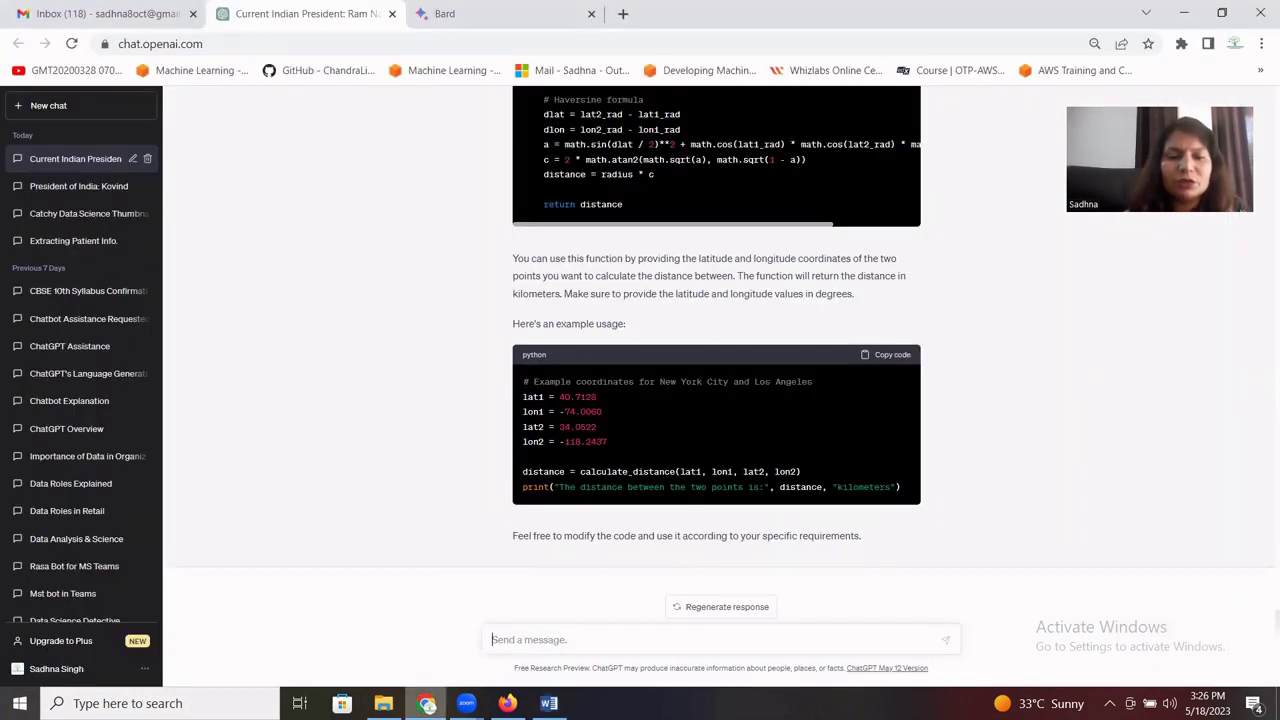
{"action": "key", "text": "ctrl+v"}
{"action": "key", "text": "Return"}
Submit the same Python interview questions prompt to Bard, and compare its list of questions with ChatGPT's.
{"action": "left_click", "coordinate": [445, 13]}
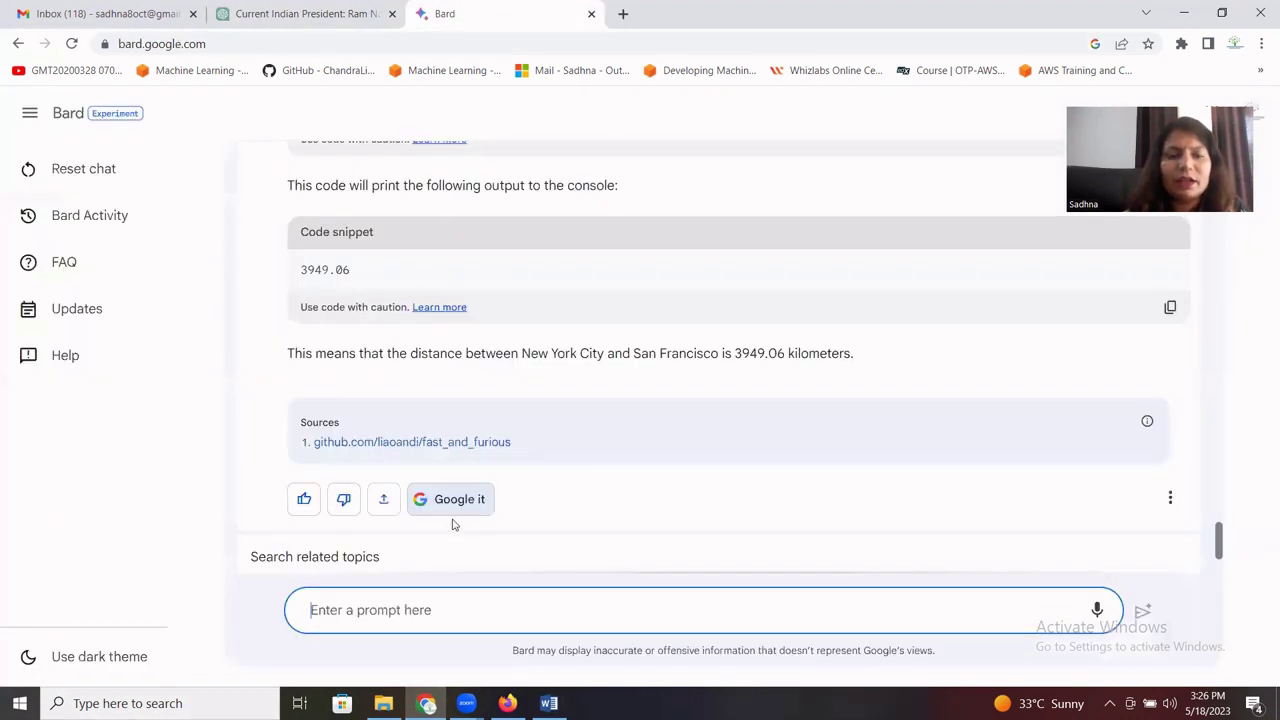
{"action": "key", "text": "ctrl+v"}
{"action": "key", "text": "Return"}
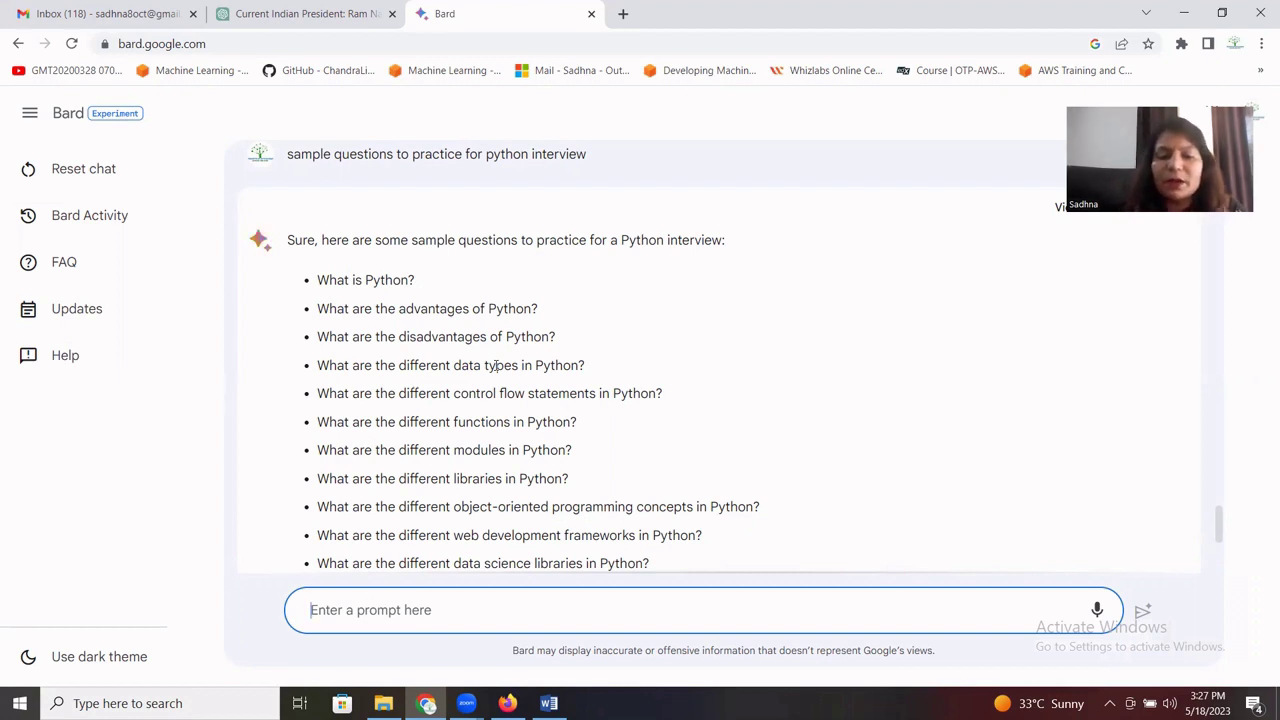
{"action": "left_click", "coordinate": [282, 14]}
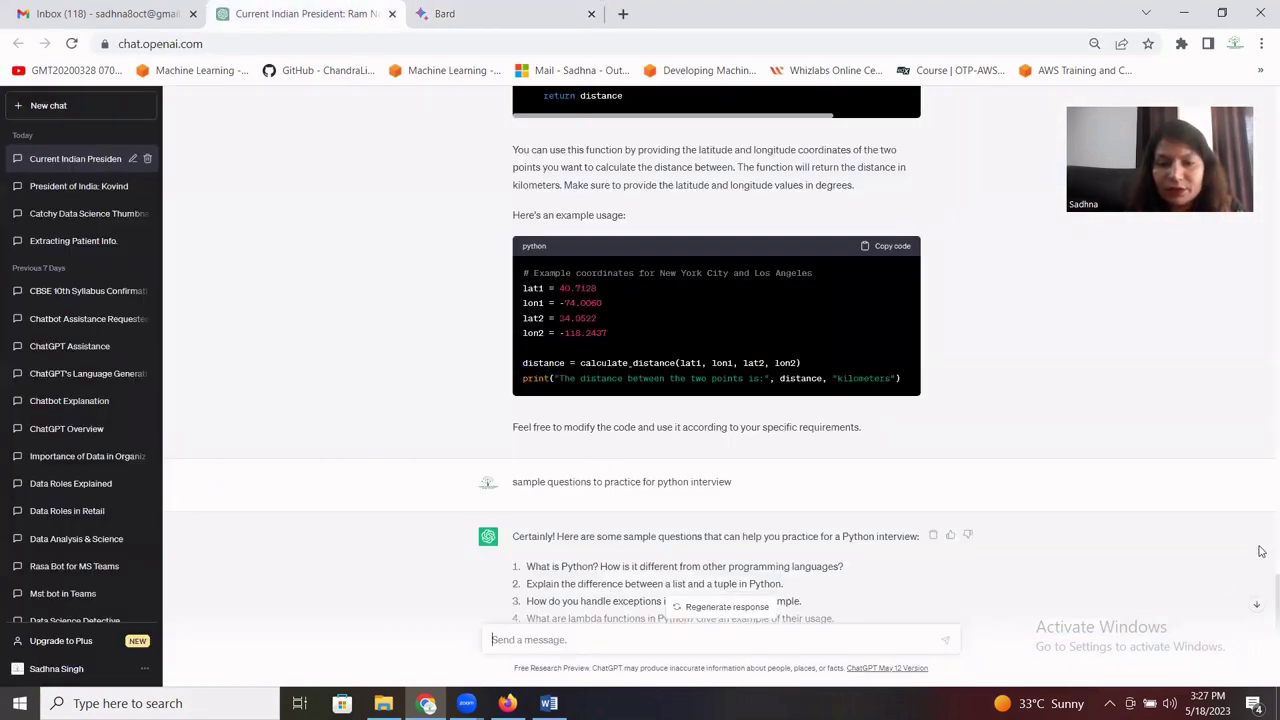
{"action": "scroll", "coordinate": [1261, 551], "scroll_direction": "up", "scroll_amount": 5}
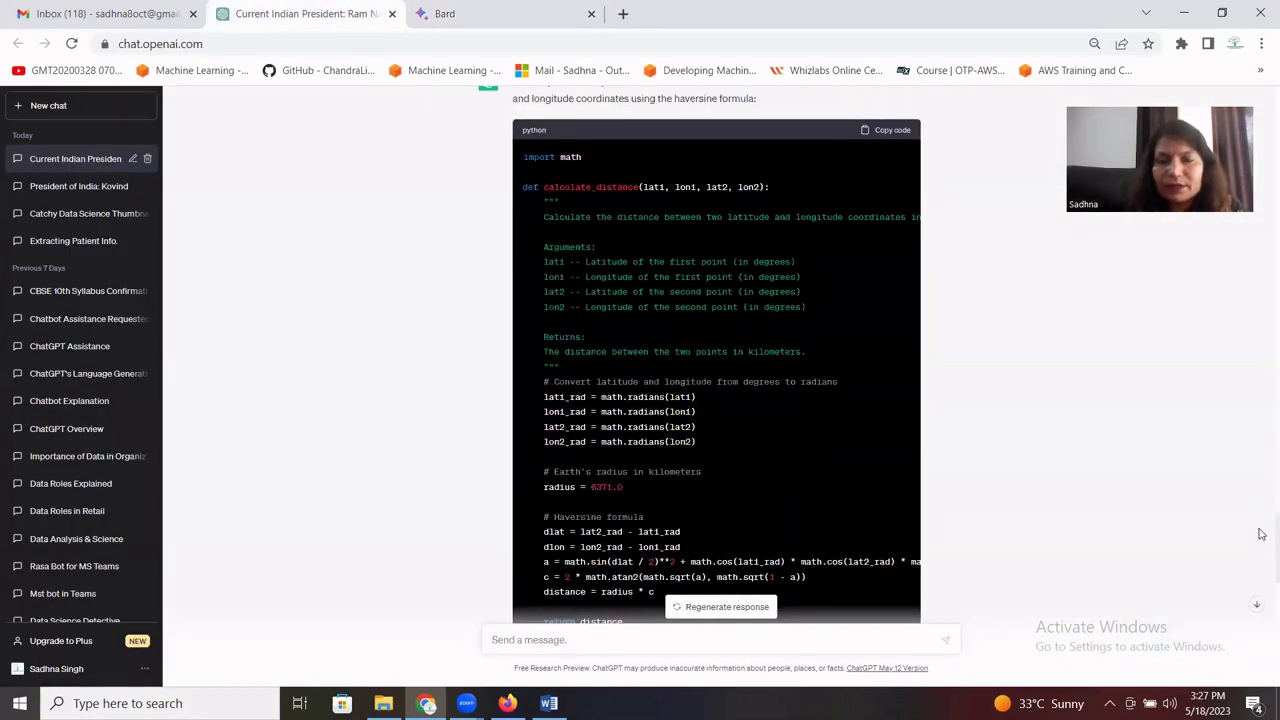
{"action": "scroll", "coordinate": [1261, 534], "scroll_direction": "down", "scroll_amount": 10}
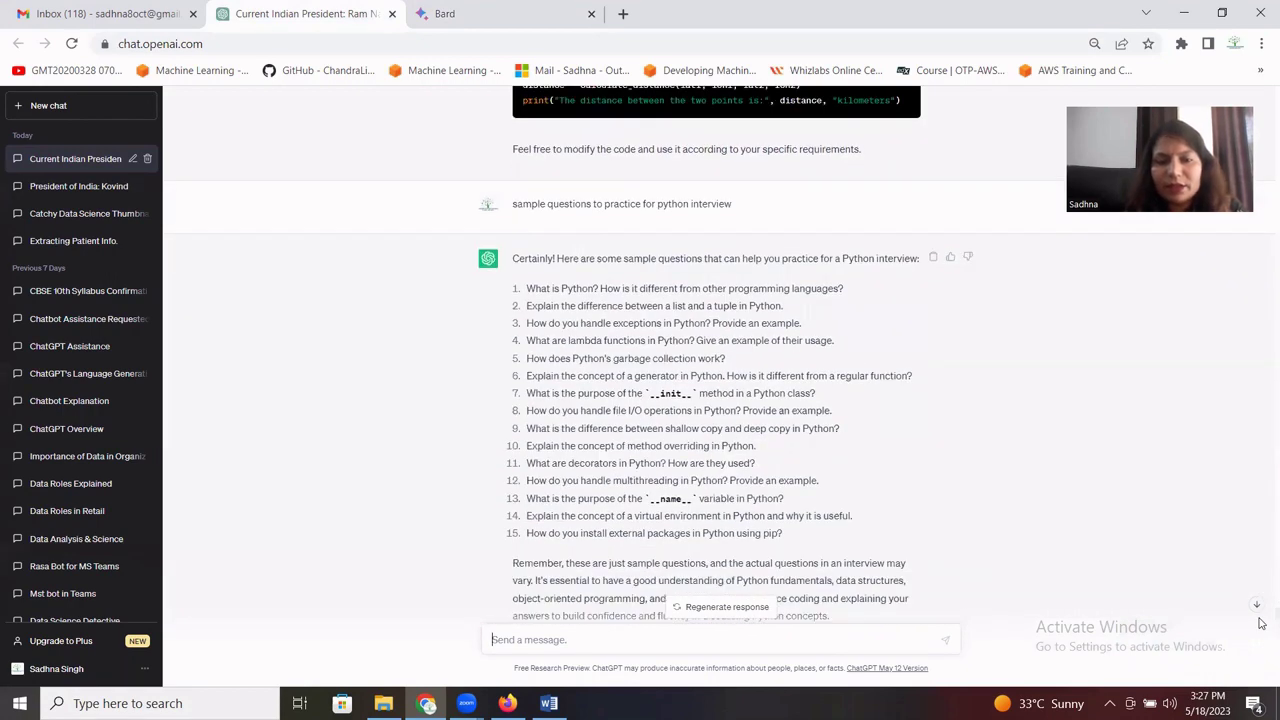
{"action": "scroll", "coordinate": [1261, 624], "scroll_direction": "down", "scroll_amount": 1}
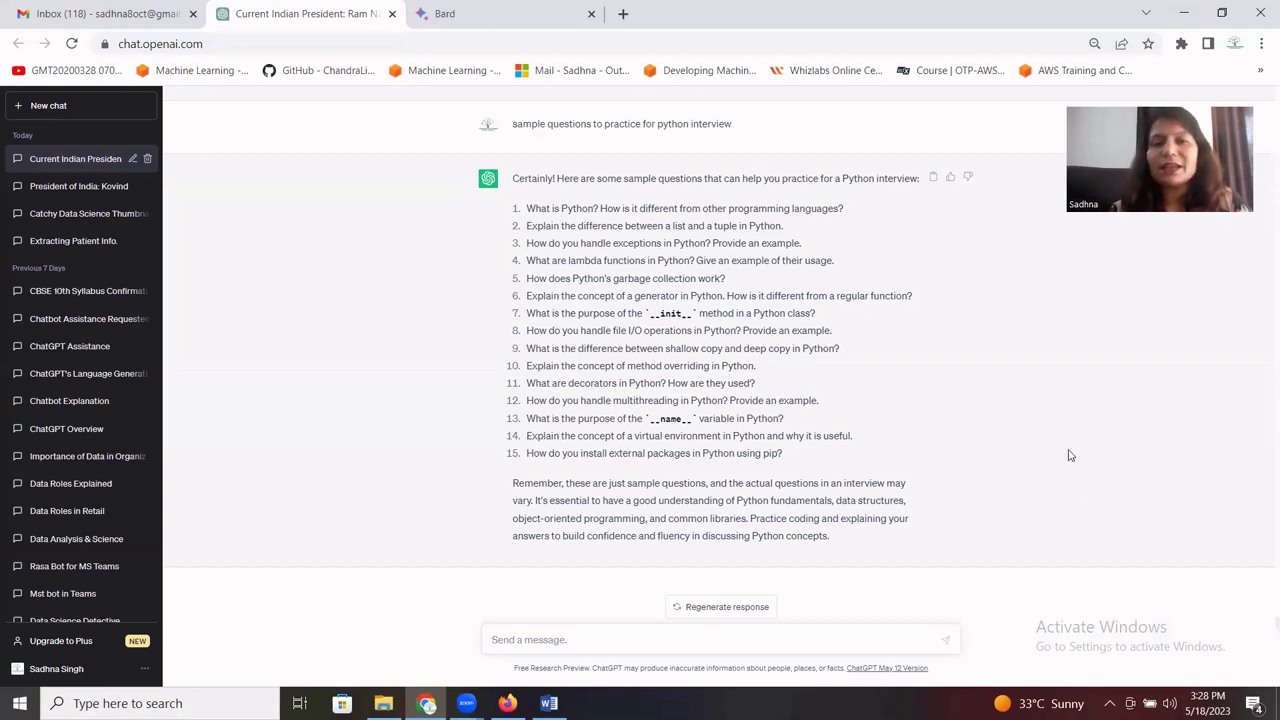
{"action": "left_click", "coordinate": [511, 17]}
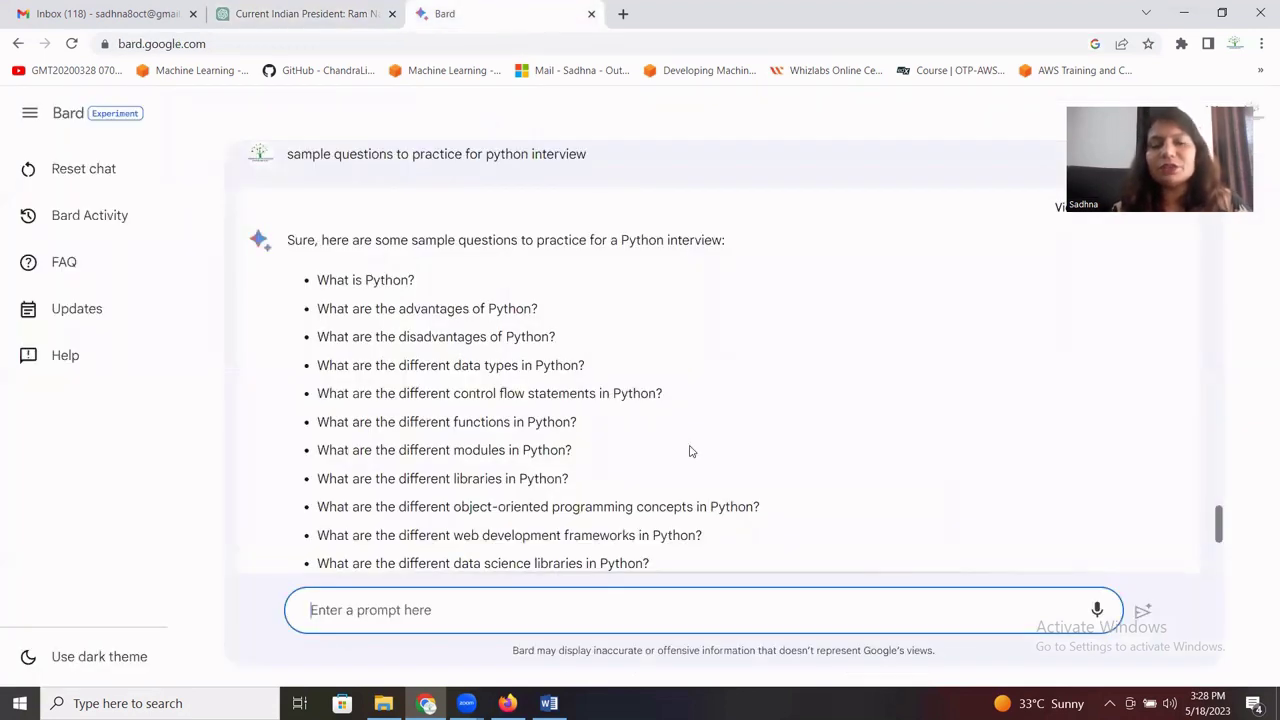